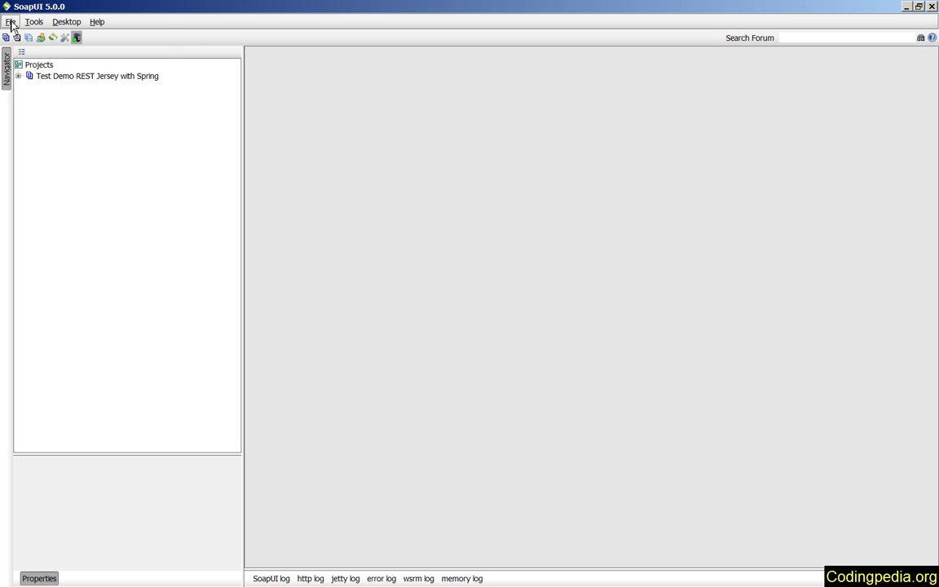
click(11, 22)
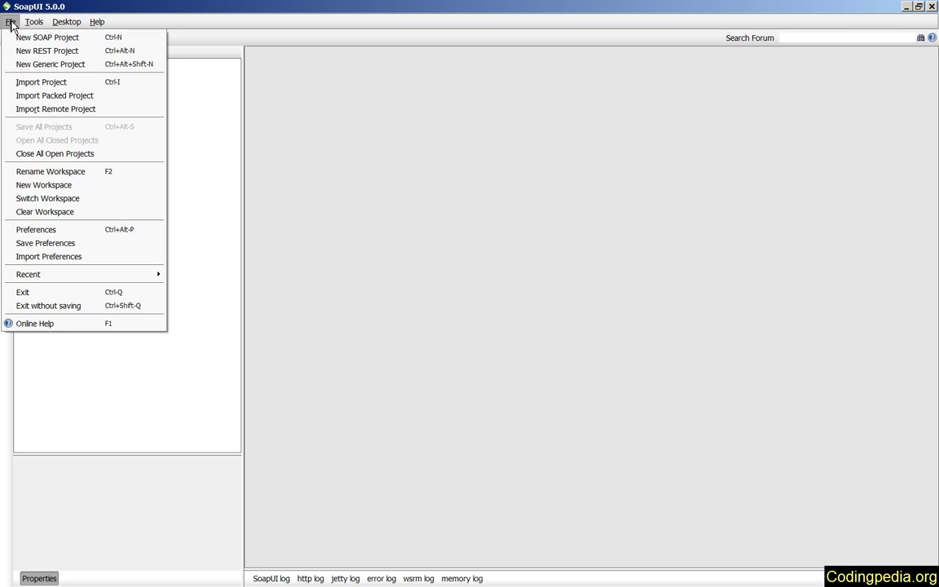
click(81, 58)
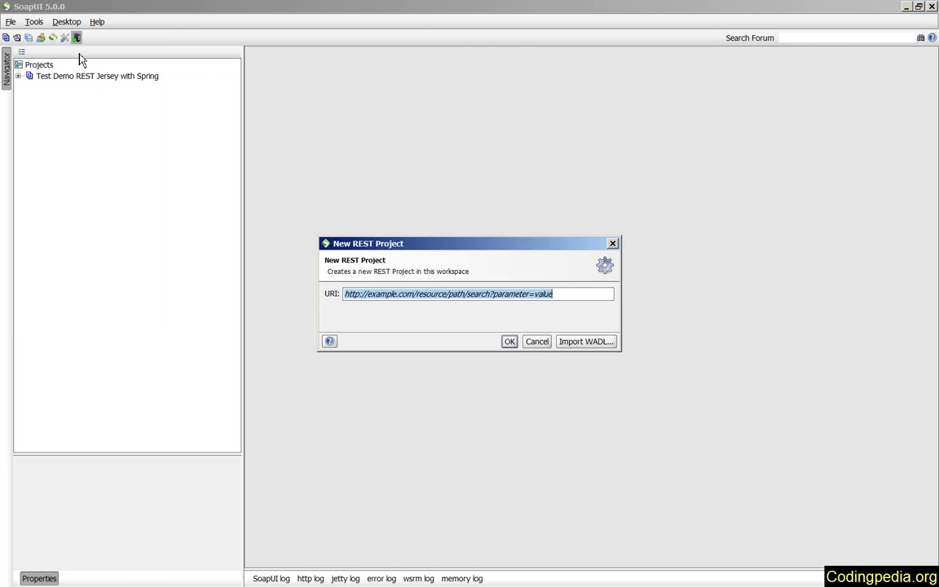
click(424, 299)
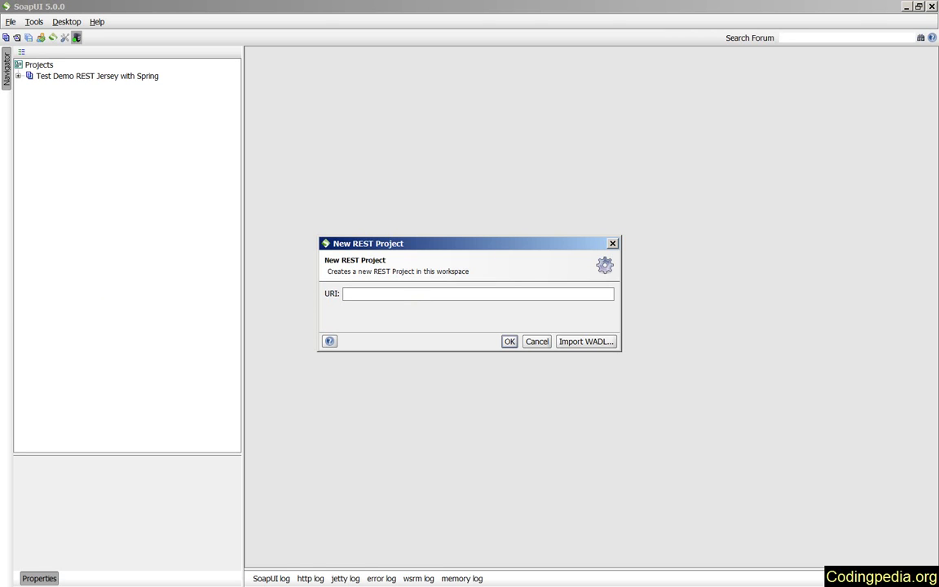
key(alt+Tab)
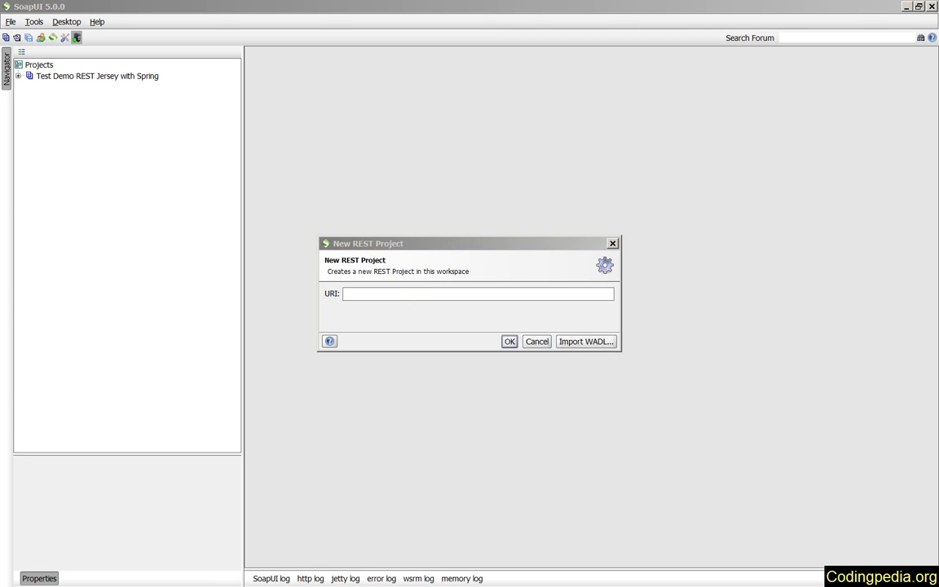
click(360, 292)
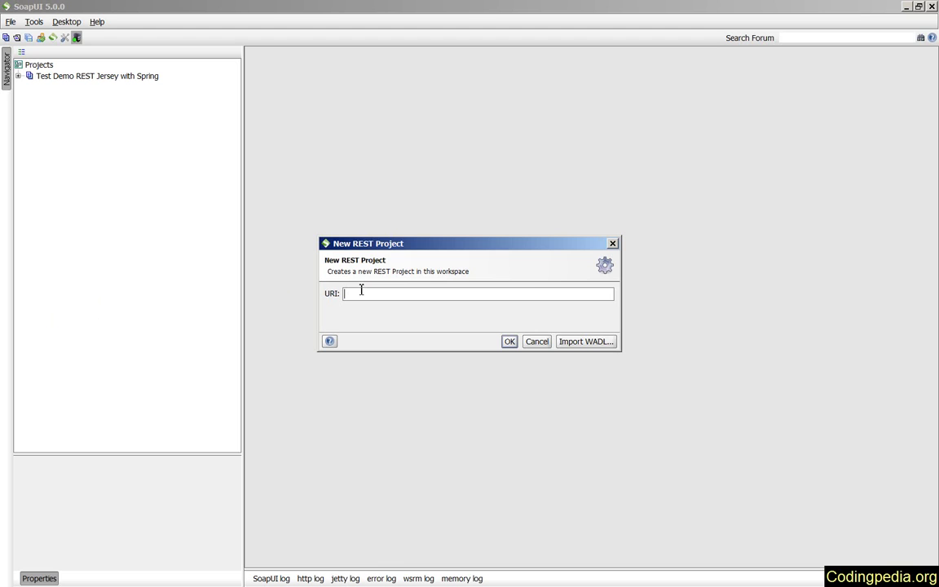
text(http://localhost:8888/demo-rest-jersey-spring/podcasts/)
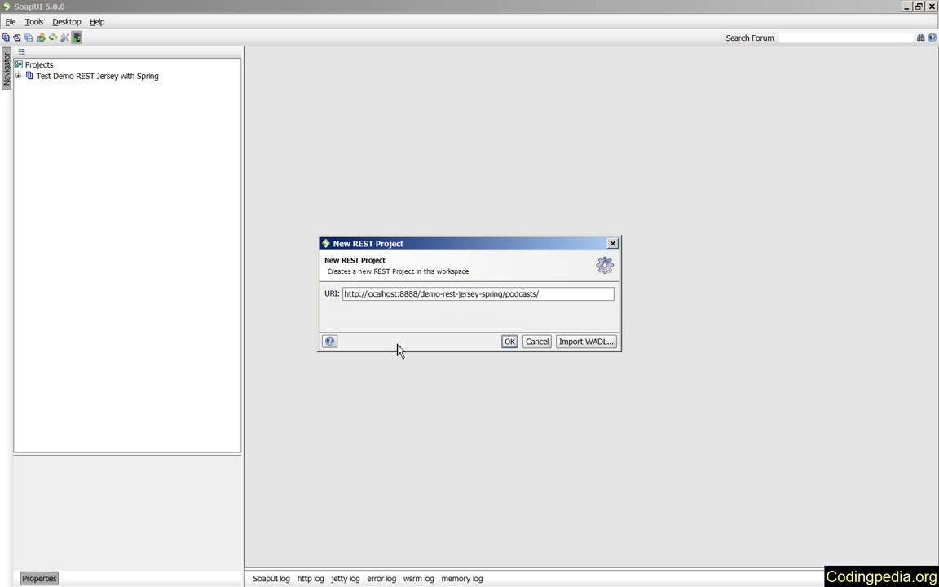
triple_click(541, 293)
drag(540, 294, 499, 295)
click(508, 343)
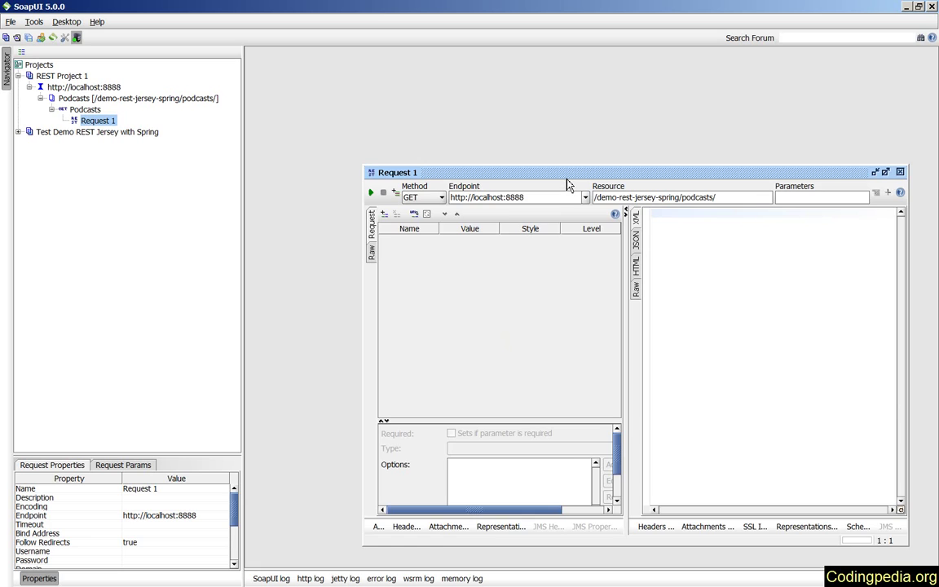
- Send the GET request for the podcasts resource and display its response as JSON
drag(512, 172, 450, 125)
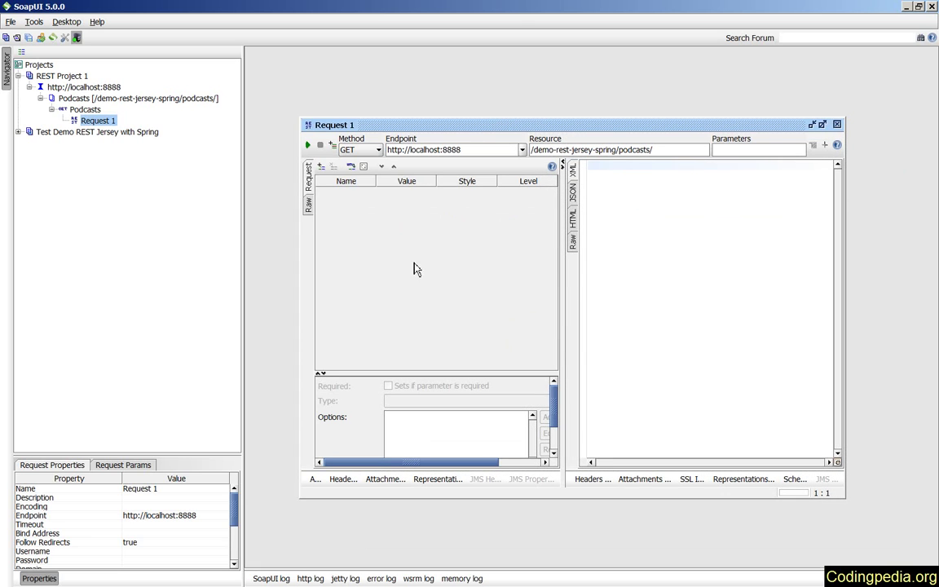
click(309, 146)
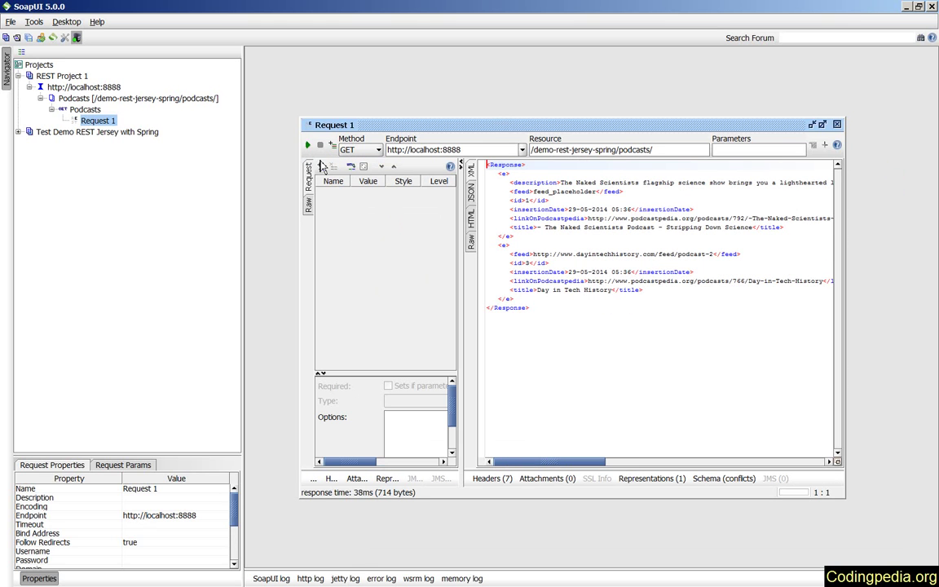
click(471, 192)
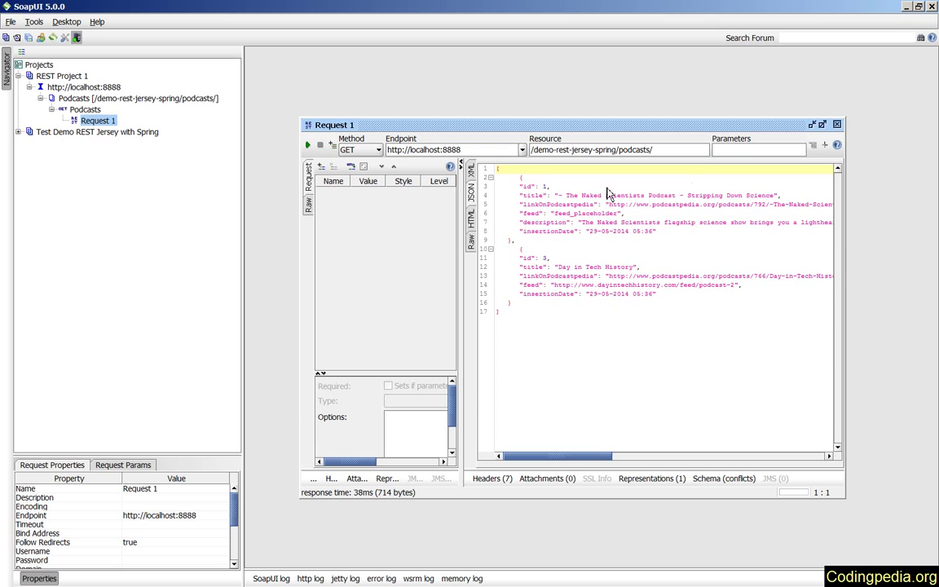
- Add a child resource with the path {id} under the Podcasts resource
click(84, 99)
right_click(85, 103)
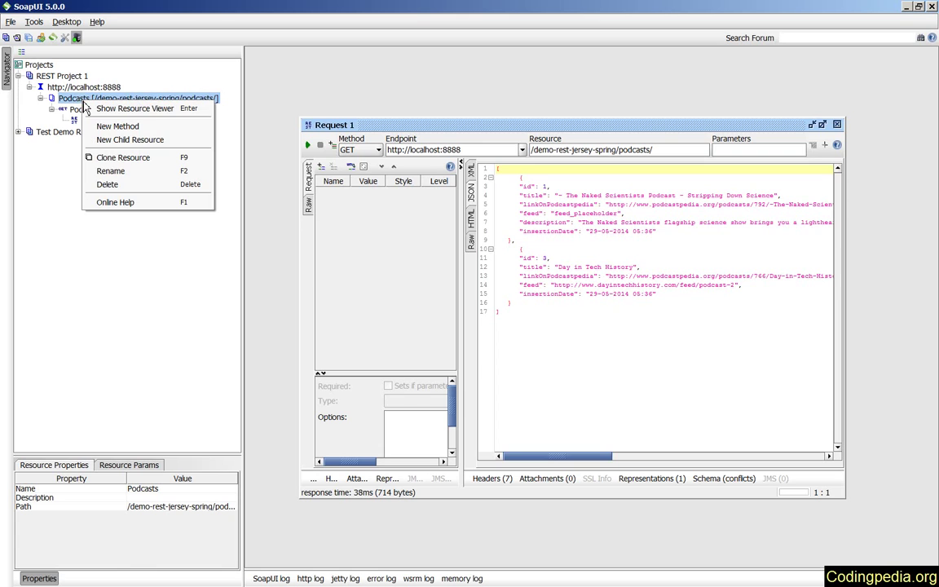
click(124, 140)
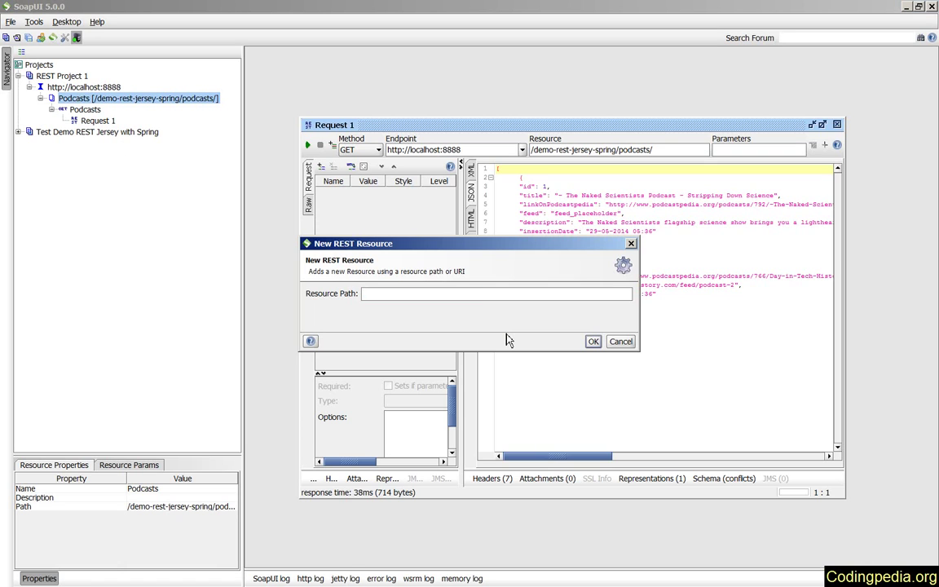
text({})
key(Left)
text(id)
click(595, 342)
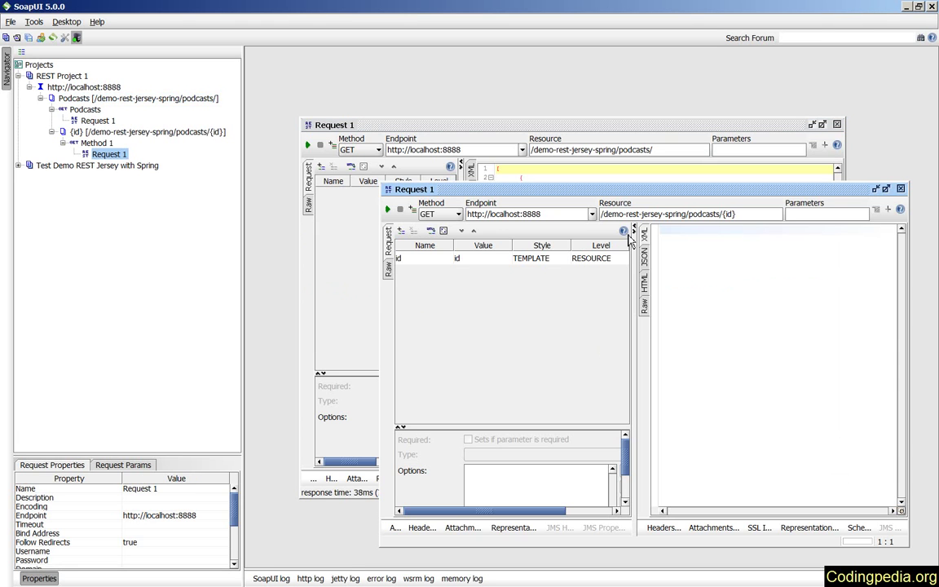
- Set the id parameter of the {id} resource's request to 1 and send the request
drag(643, 192, 556, 110)
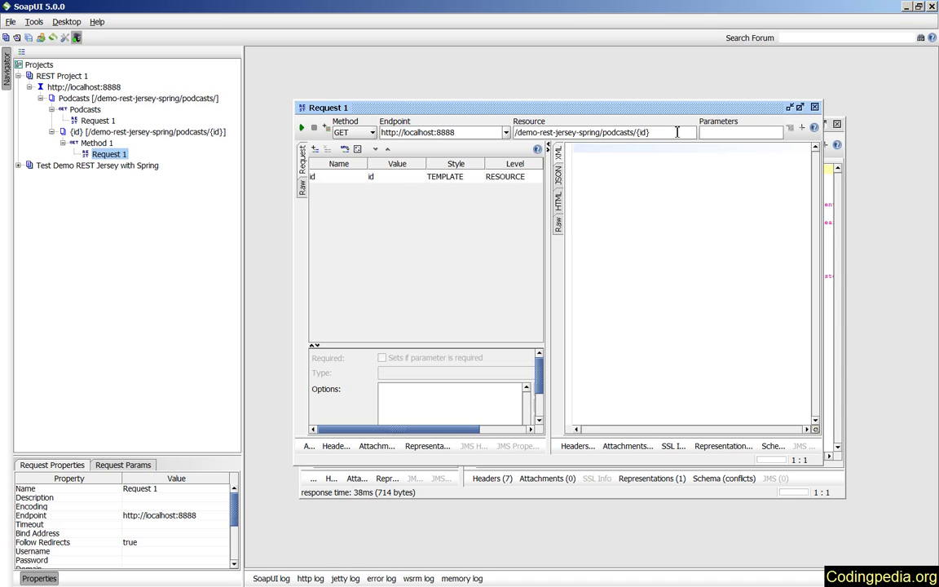
double_click(640, 132)
double_click(376, 178)
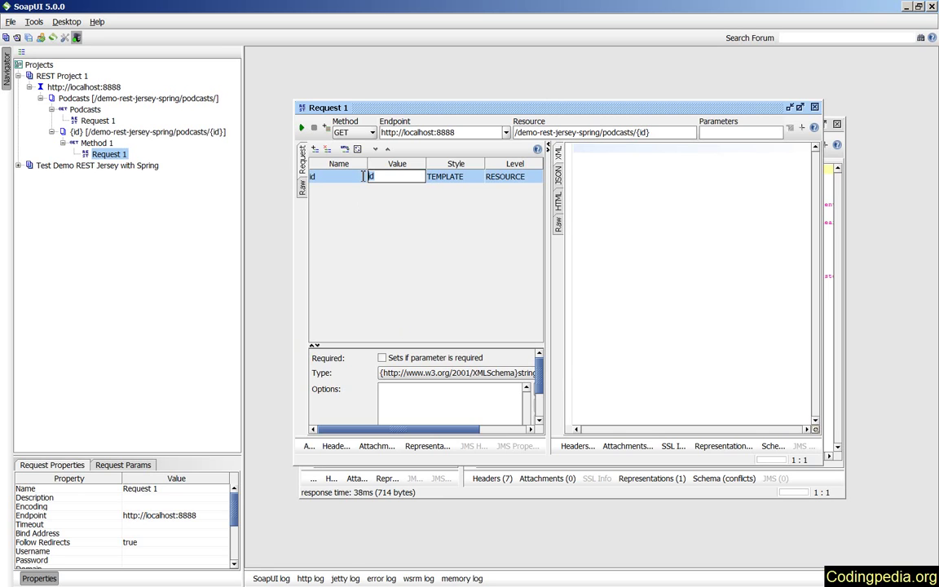
text(1)
click(301, 128)
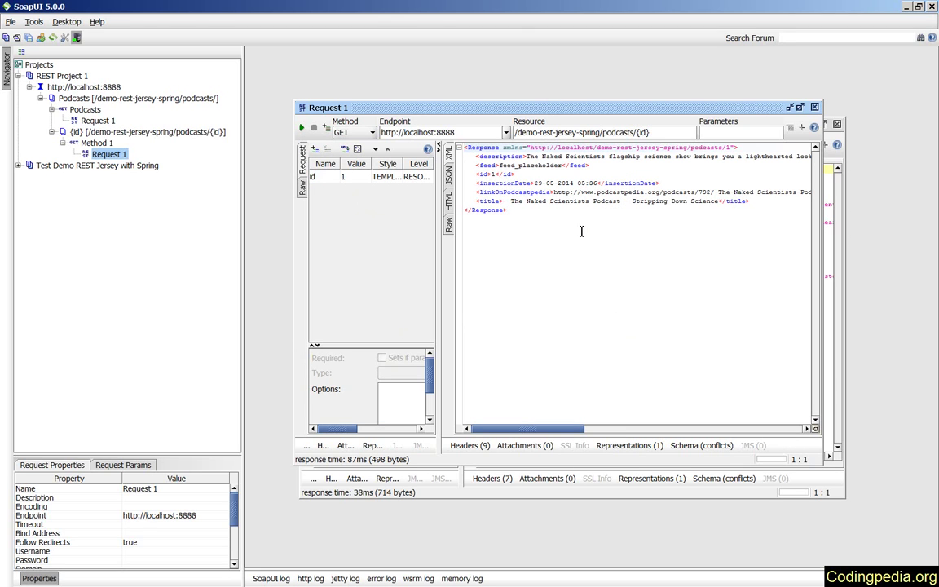
- Maximize the request window and examine the response in JSON and raw form, including the server header and body
click(800, 108)
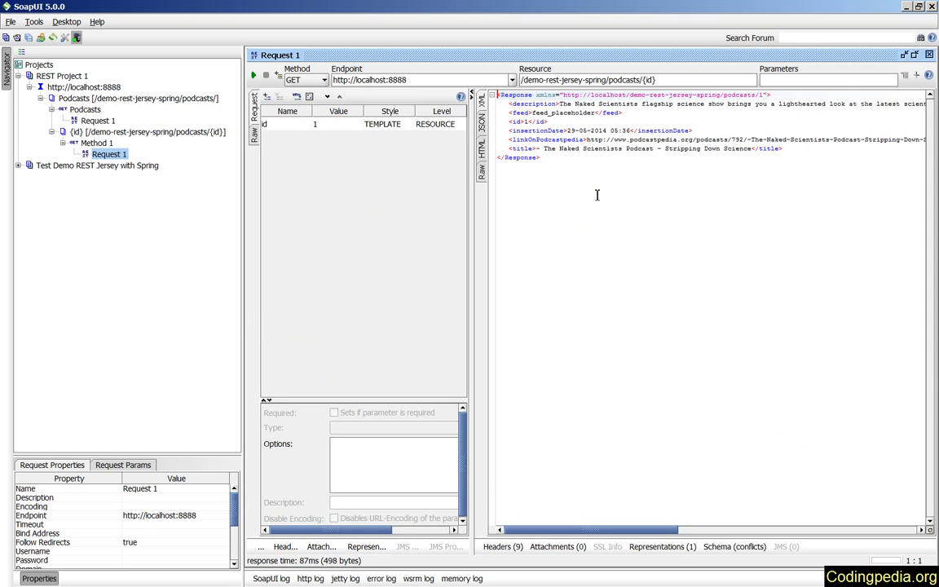
click(481, 122)
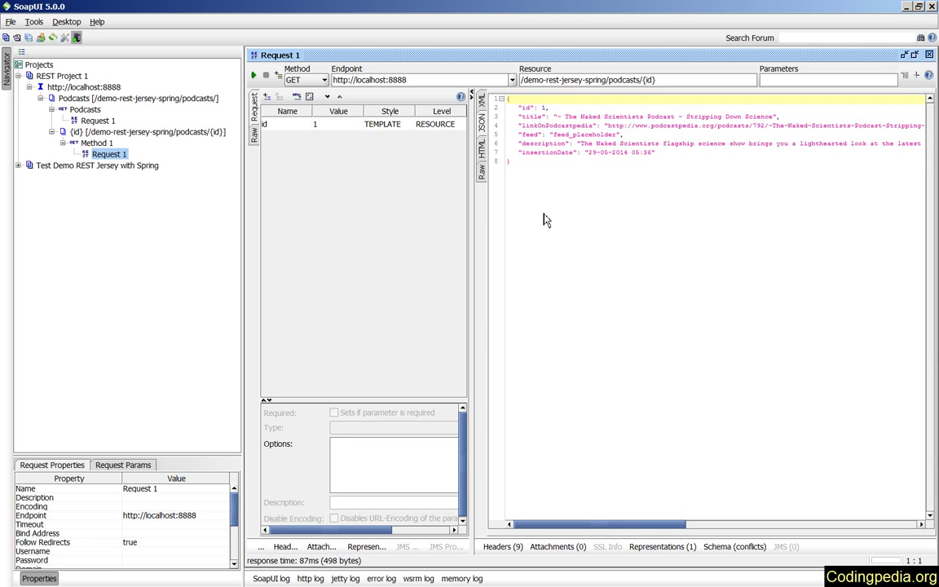
click(482, 177)
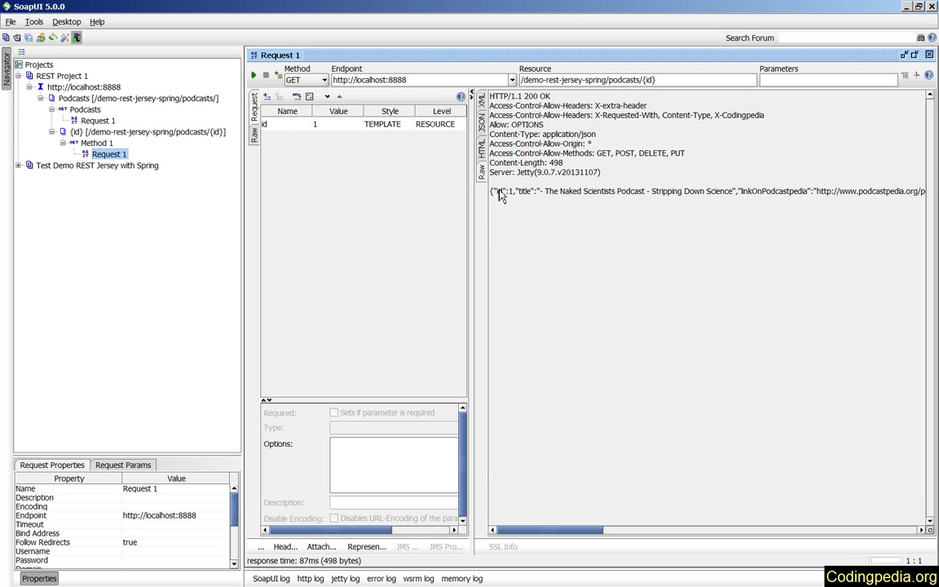
drag(489, 173, 601, 173)
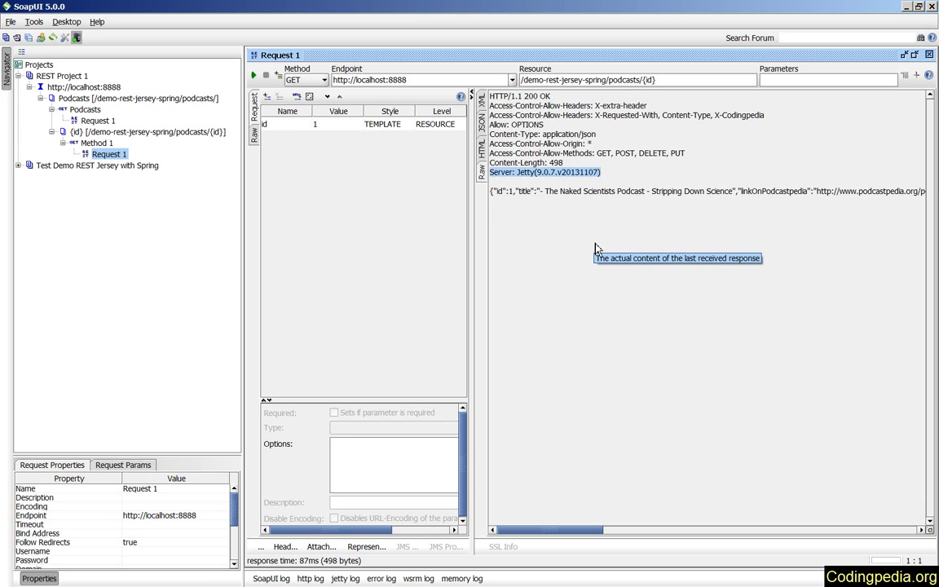
drag(490, 191, 933, 193)
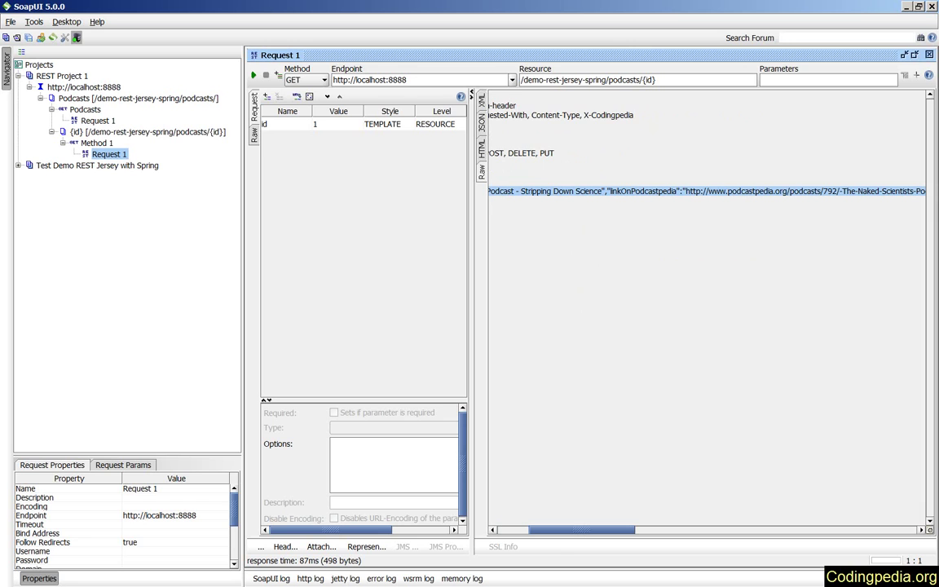
drag(573, 536, 450, 480)
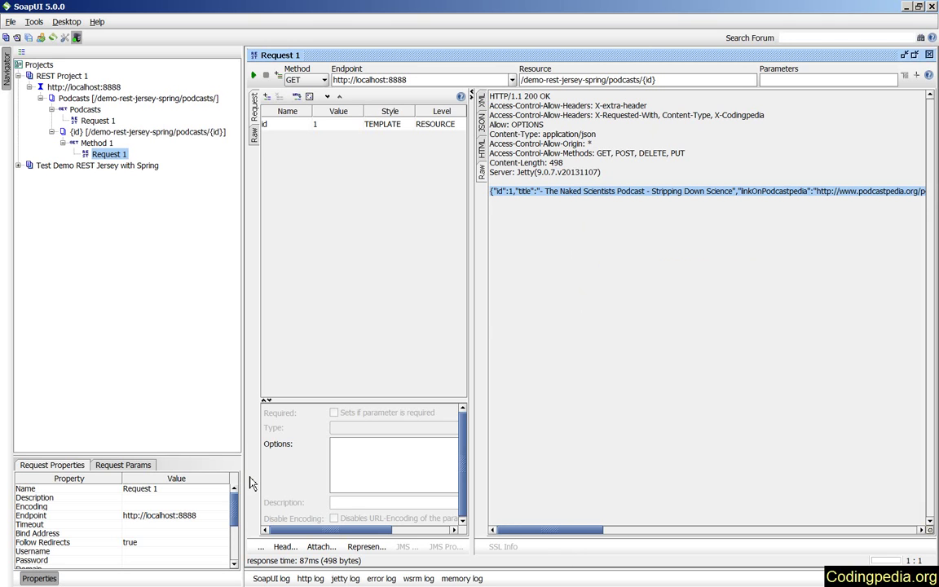
- Rename the new REST project as "Simple REST project"
click(72, 78)
key(F2)
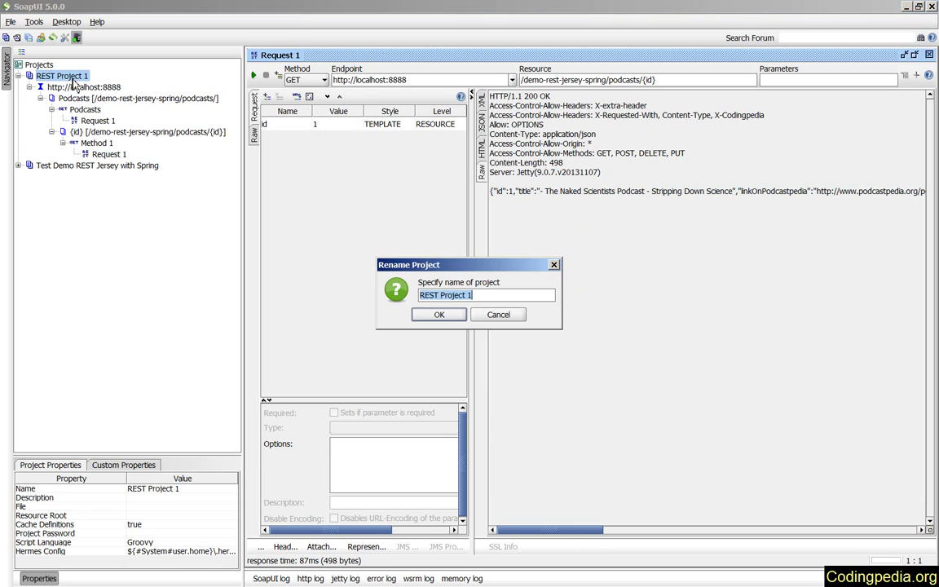
text(Simple REST proj)
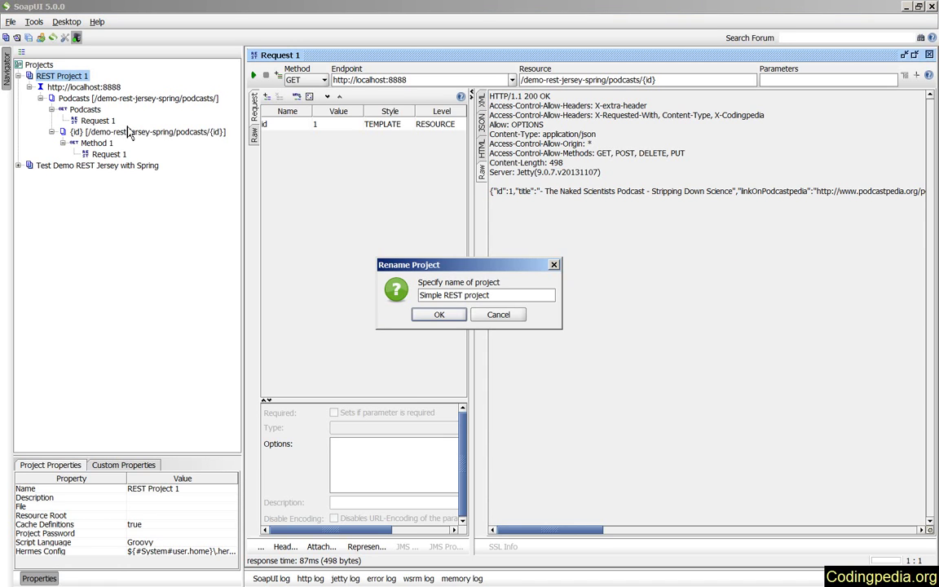
click(438, 315)
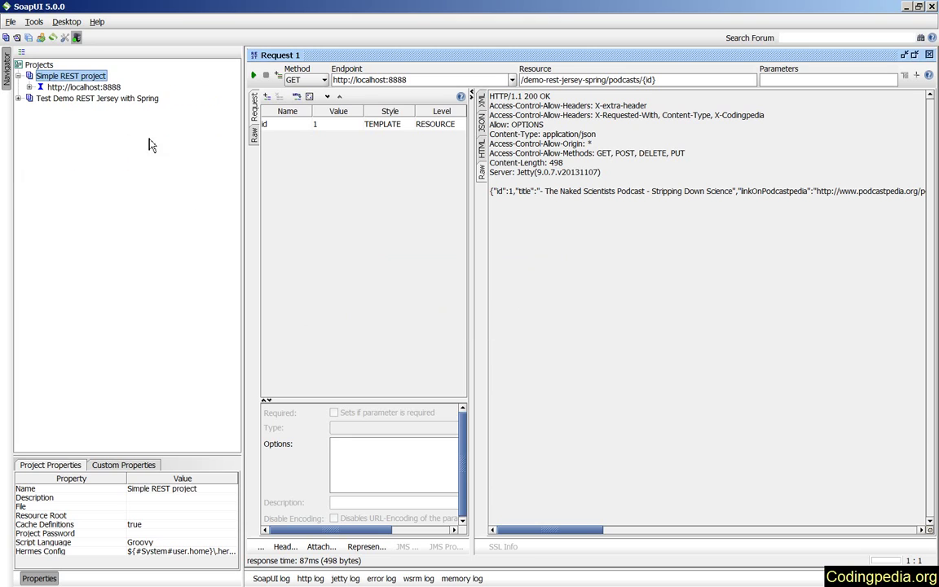
- Expand the project's whole resource tree and rename the request under the Podcasts method as "GET all podcasts"
click(29, 87)
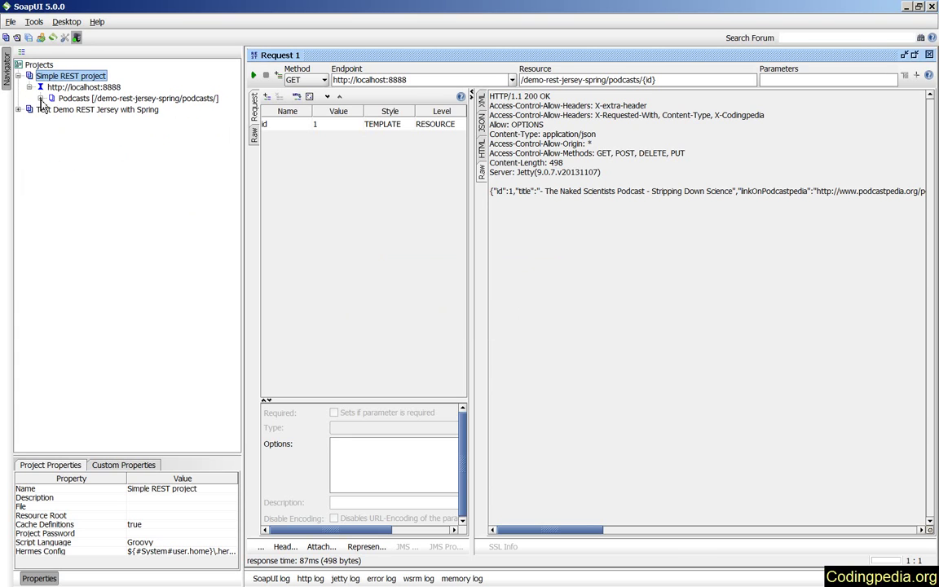
click(41, 98)
click(51, 109)
click(52, 132)
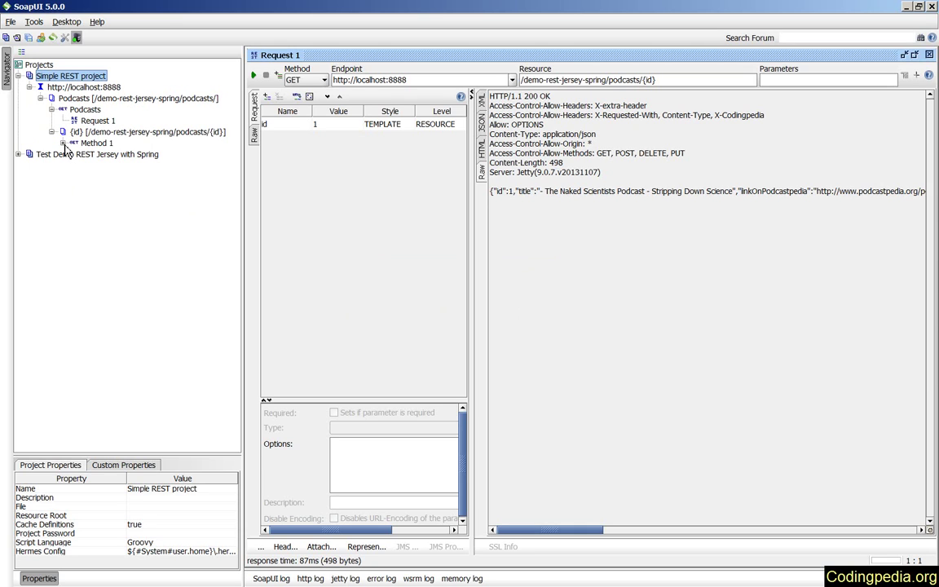
click(63, 143)
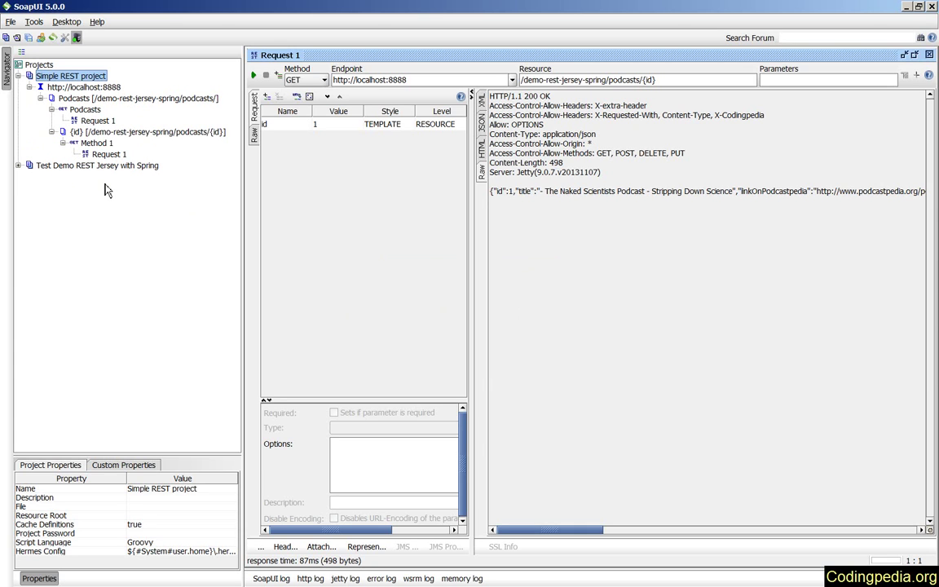
click(98, 120)
key(F2)
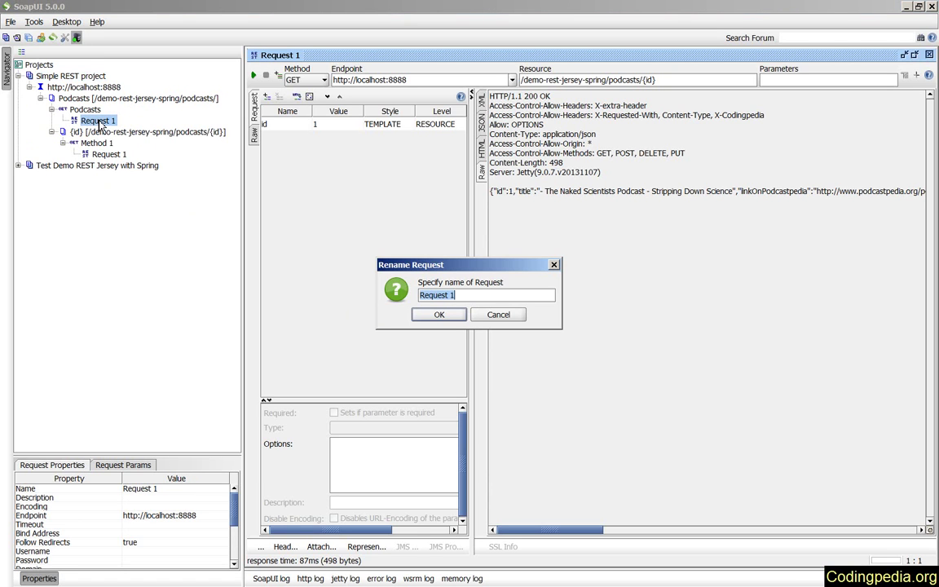
text(GET all podcasts)
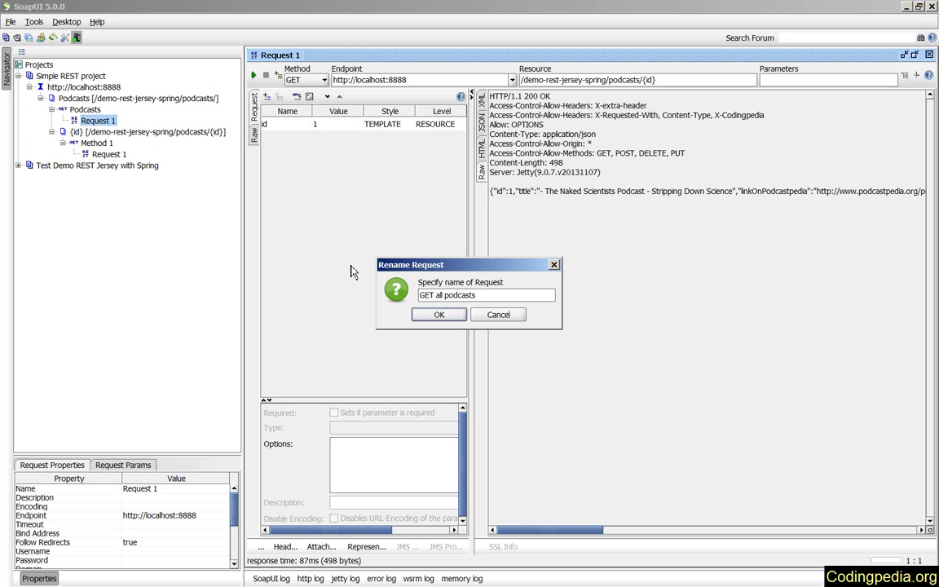
key(Return)
- Rename the request under the {id} resource's Method 1 as "GET podcast by id"
click(96, 156)
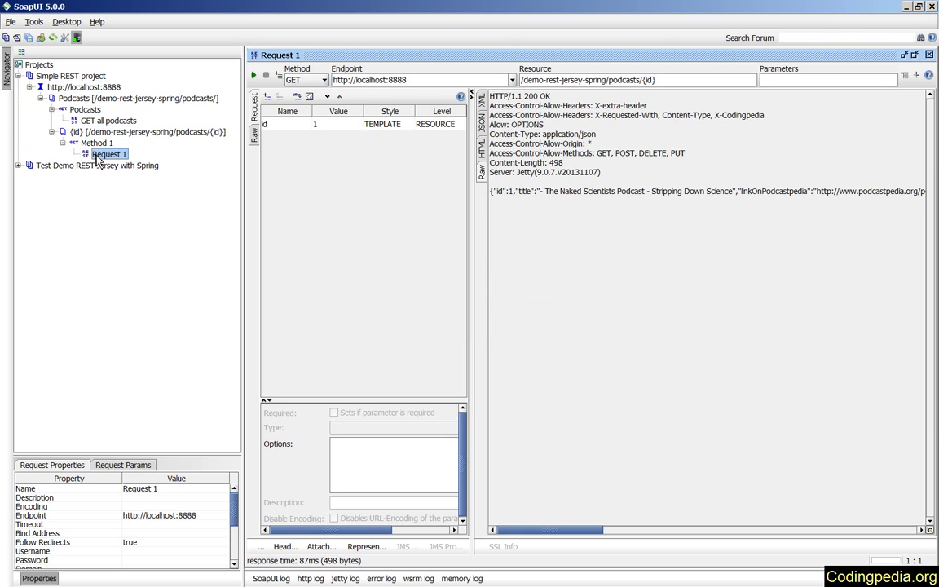
key(F2)
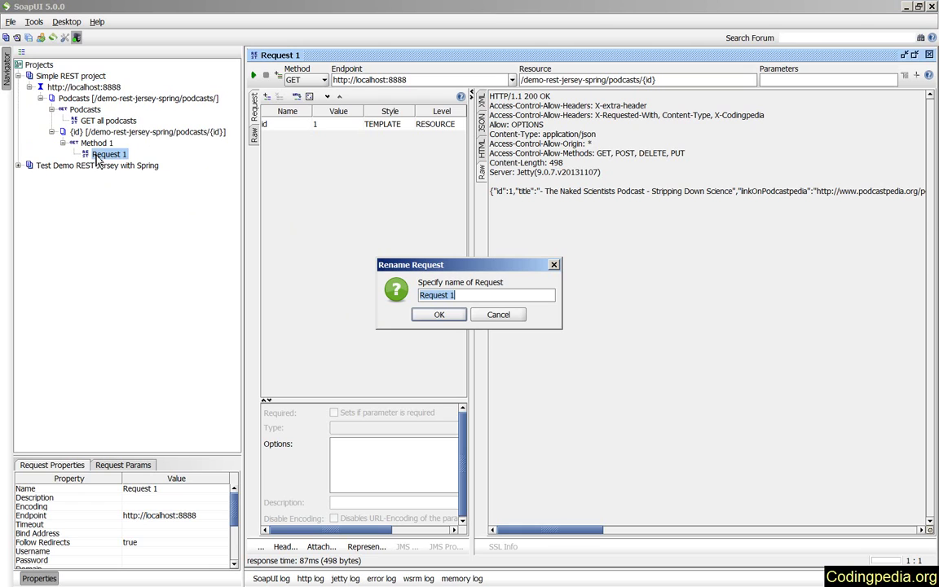
text(G)
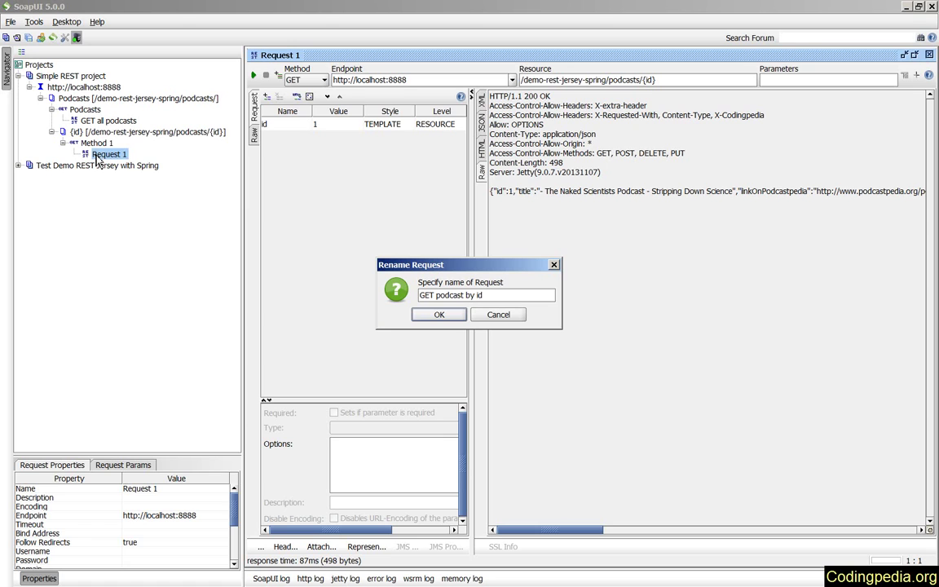
text(ET podcast by id)
click(428, 315)
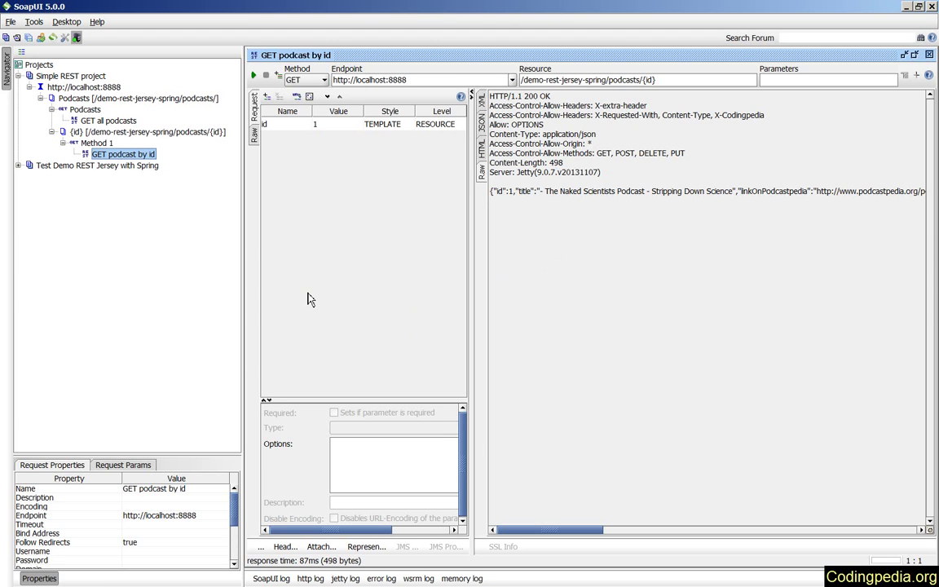
right_click(87, 87)
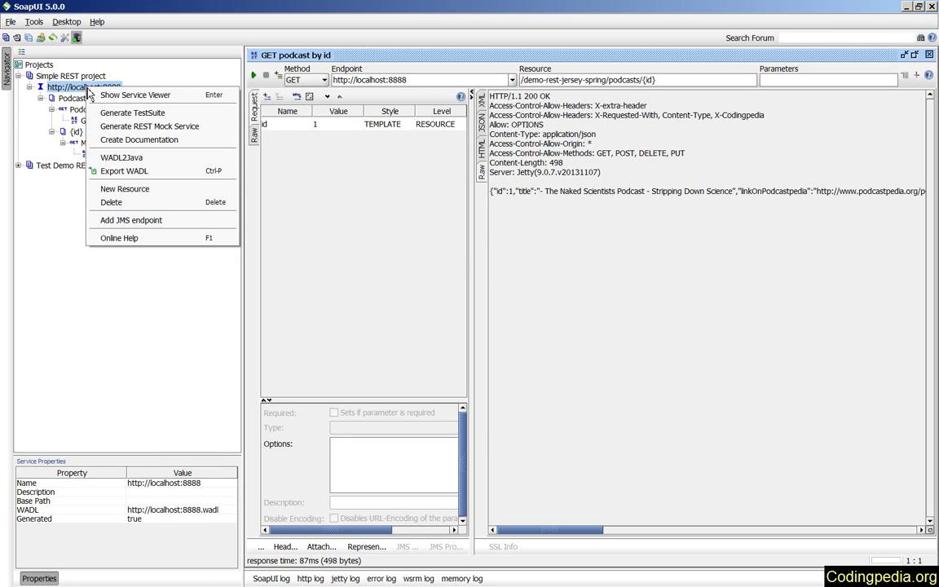
click(126, 113)
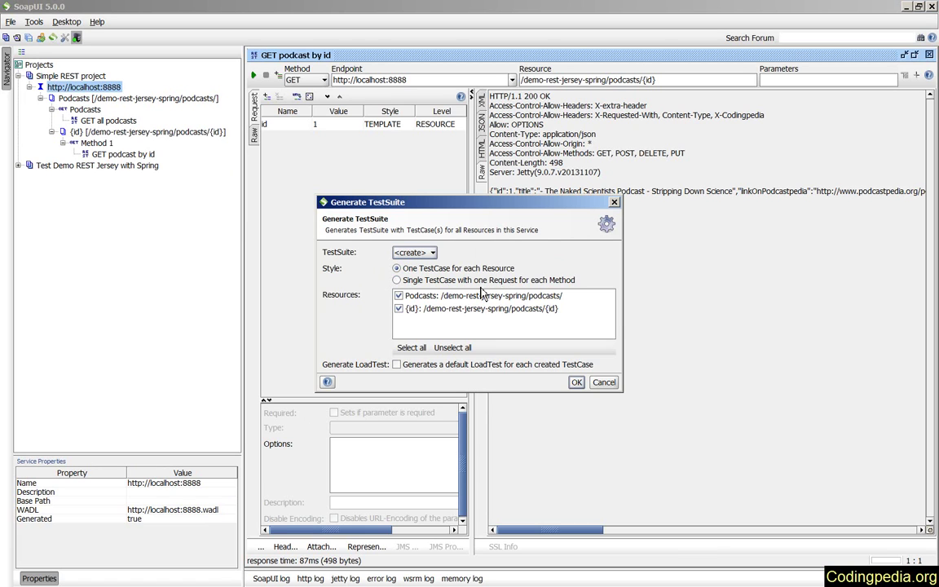
click(397, 281)
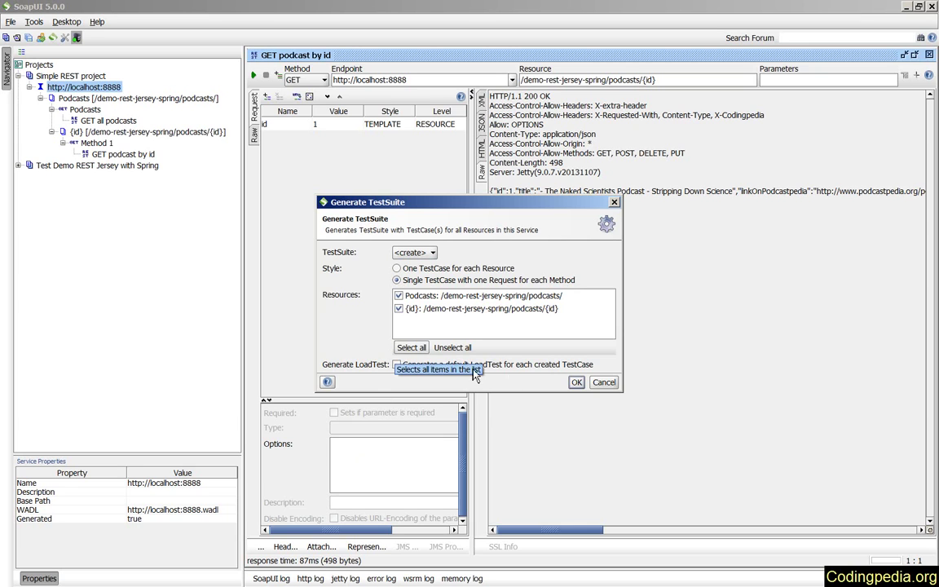
click(575, 382)
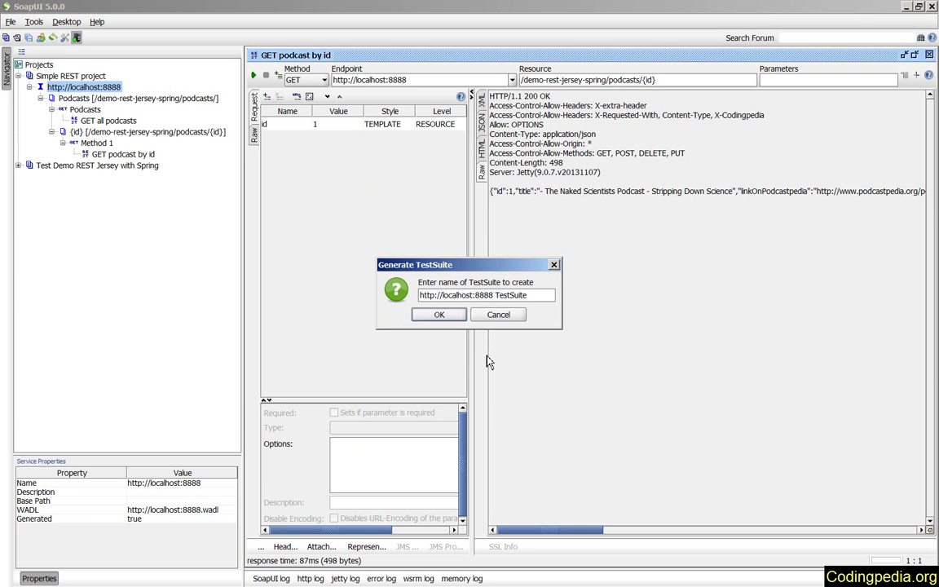
text(Simple)
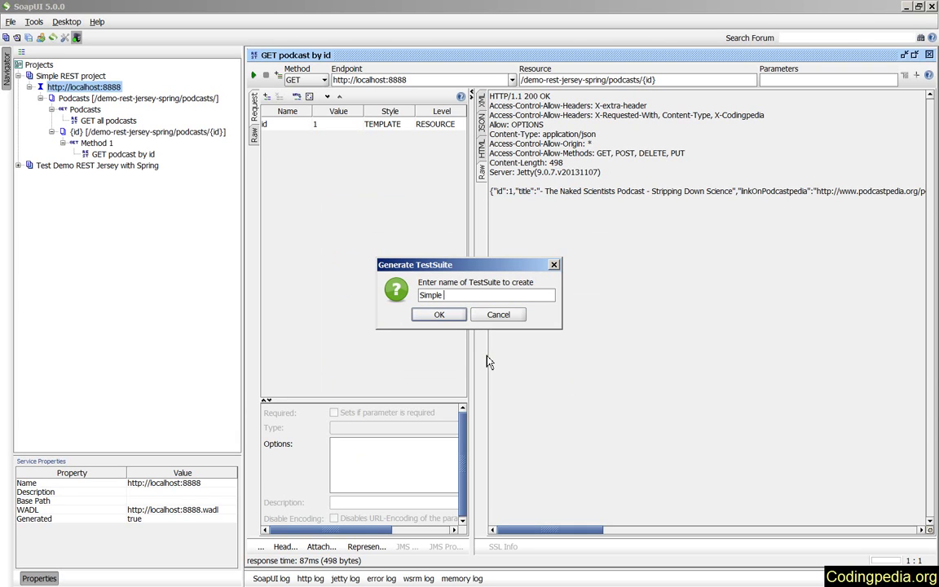
text( TestSuite)
click(441, 316)
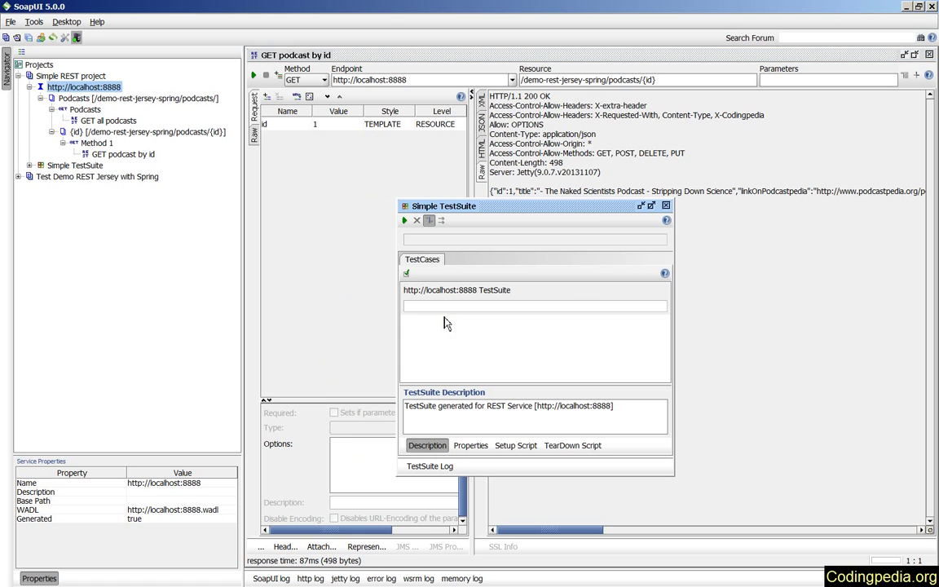
click(666, 206)
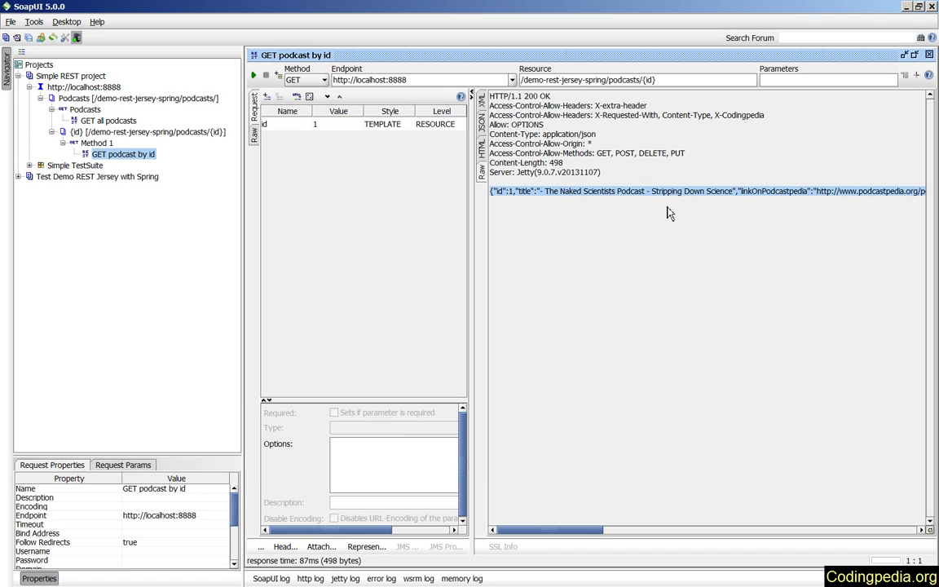
- Expand Simple TestSuite down to its test steps and inspect the Podcasts test step's request window
click(29, 165)
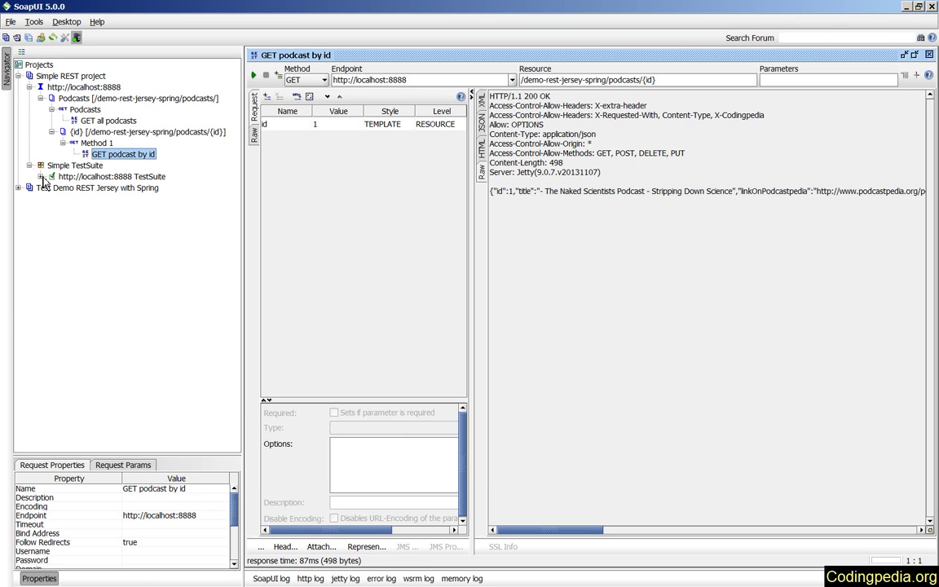
click(41, 177)
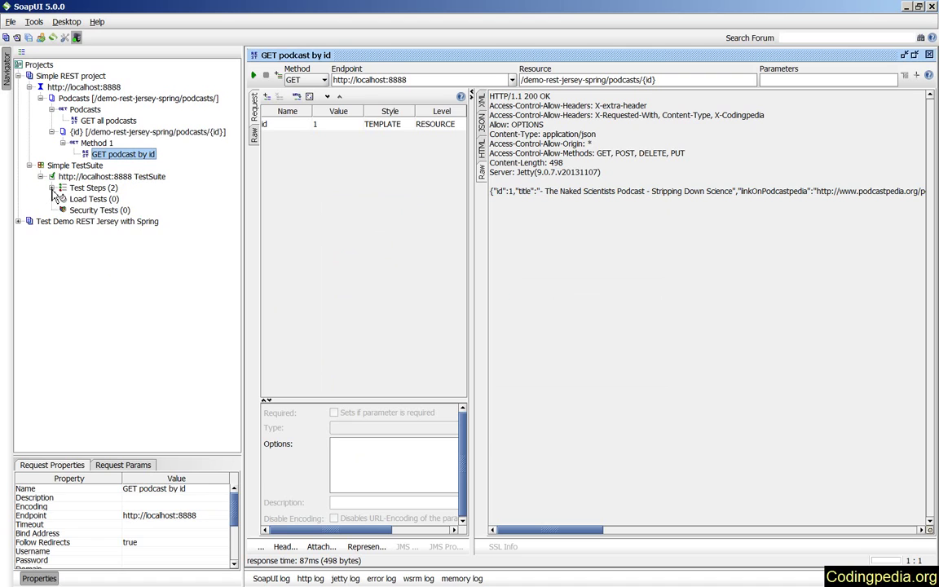
click(52, 188)
drag(98, 154, 91, 201)
double_click(95, 199)
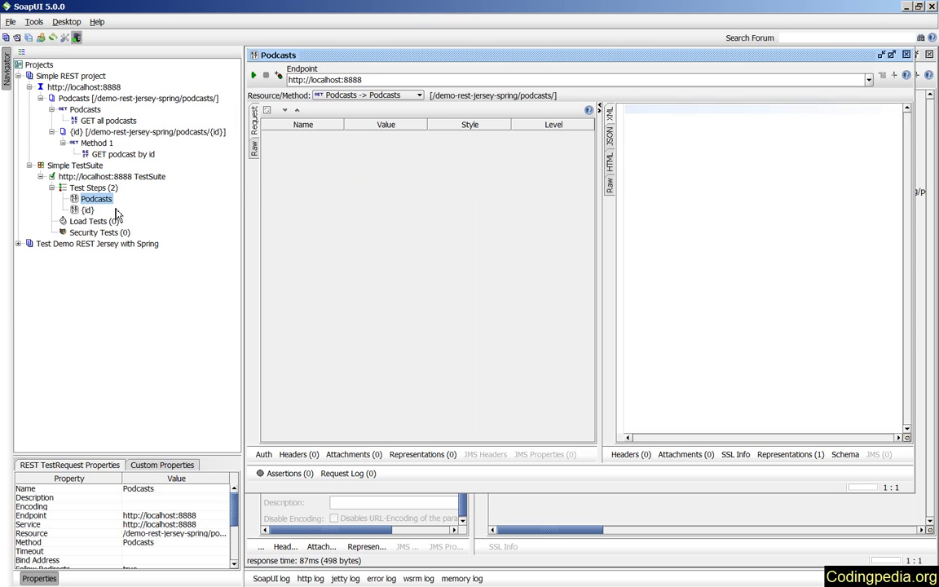
click(906, 55)
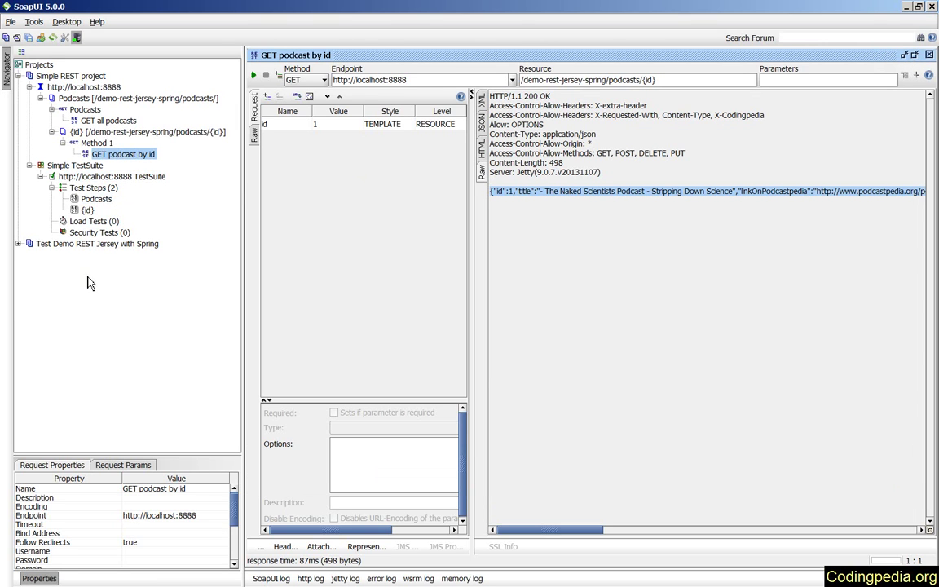
- Run the test cases of Simple TestSuite and close its window
double_click(75, 166)
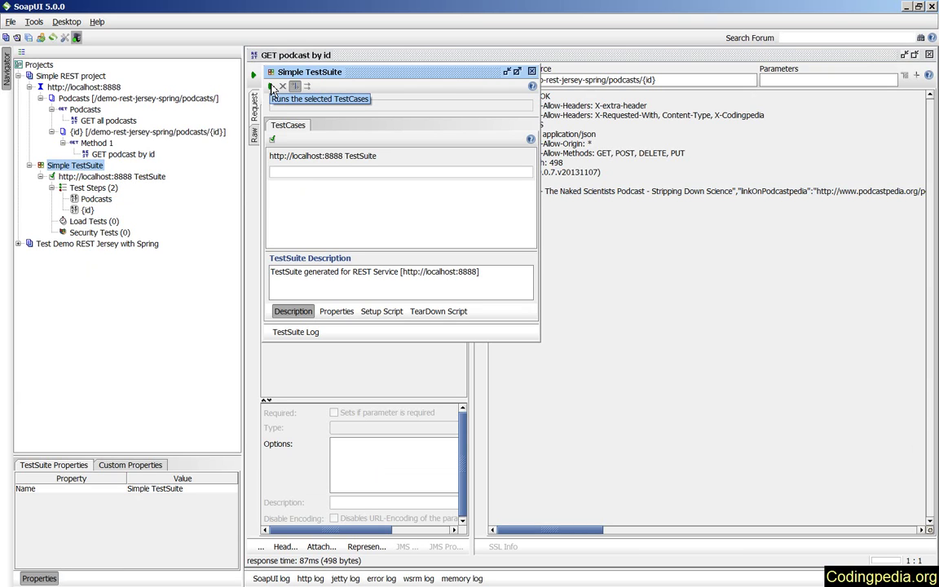
click(271, 86)
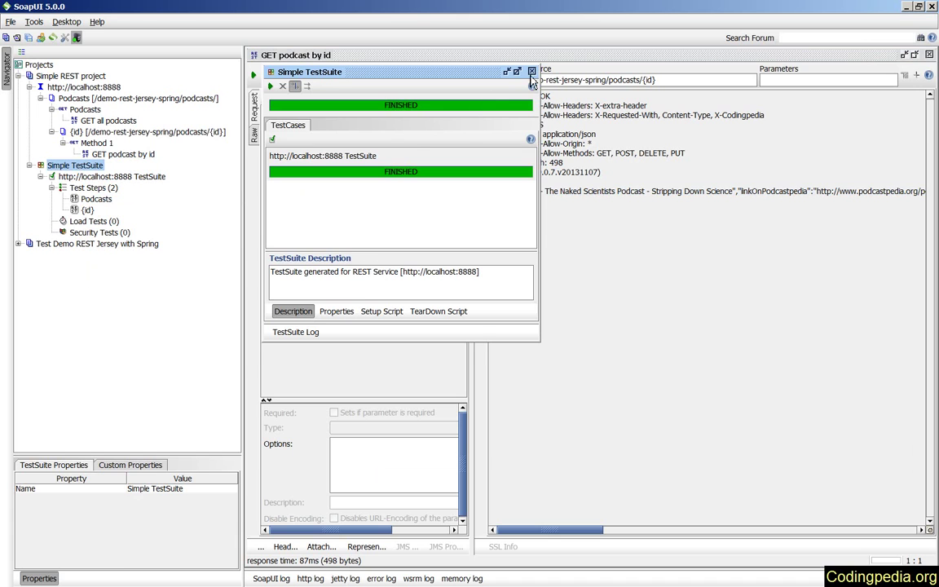
click(479, 65)
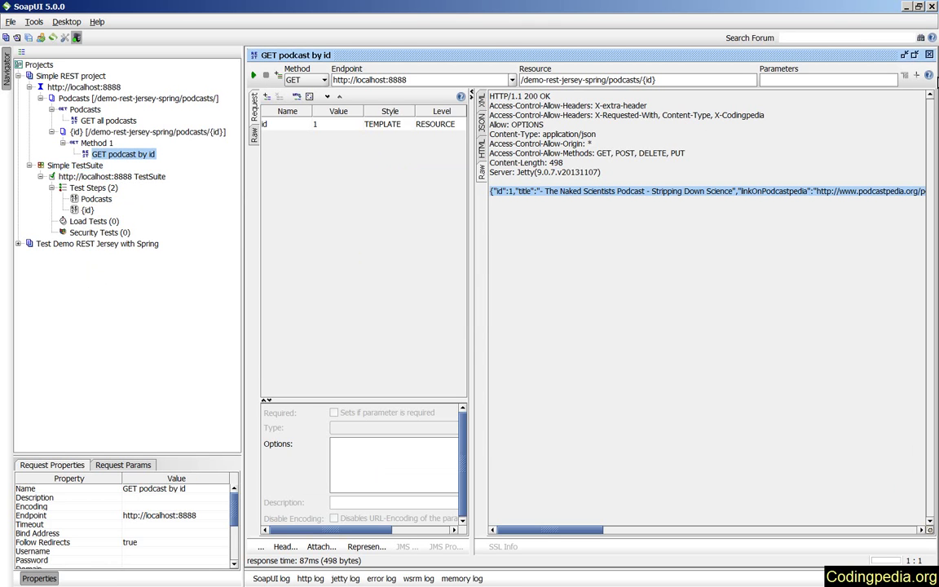
- Close the open GET request windows, run the Podcasts test step on its own and show its response as JSON
click(929, 54)
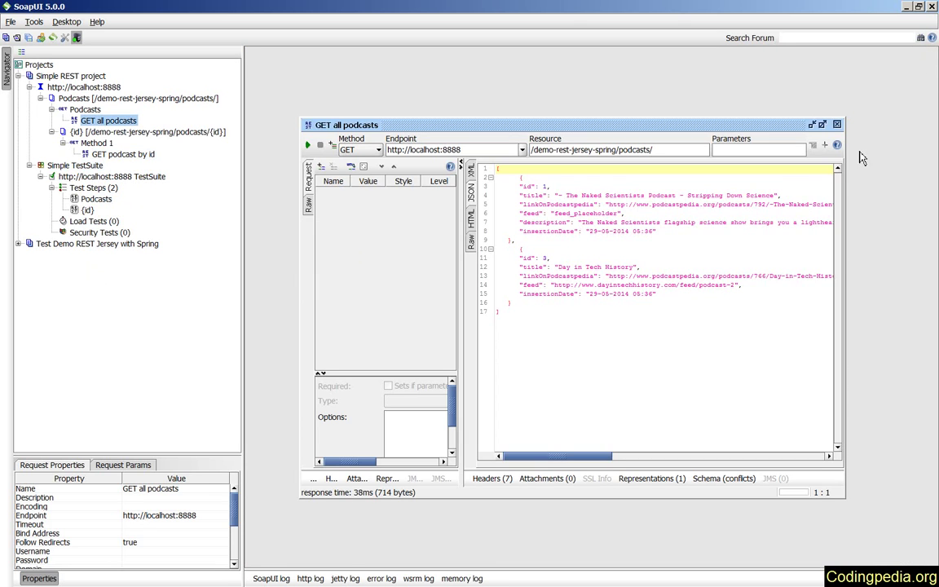
click(756, 111)
double_click(95, 199)
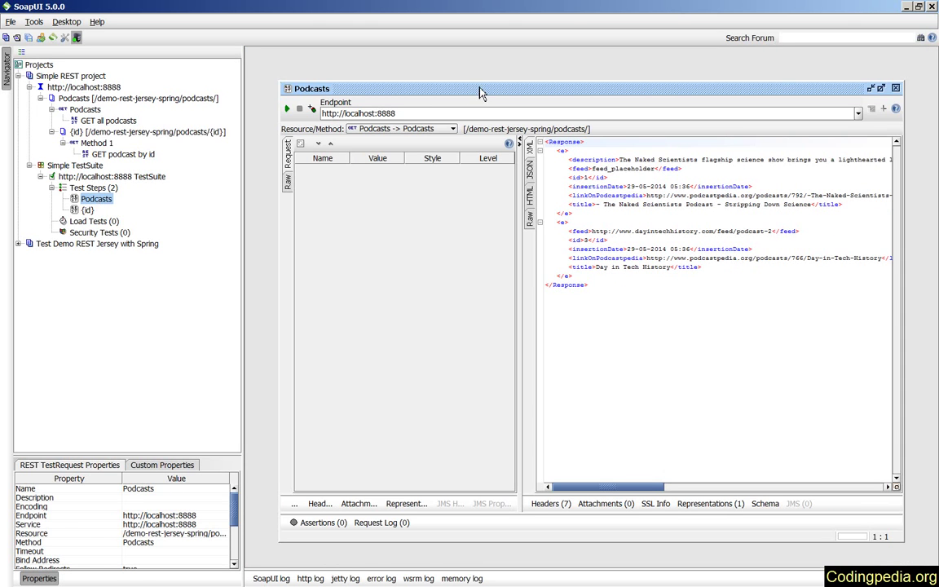
drag(480, 88, 477, 63)
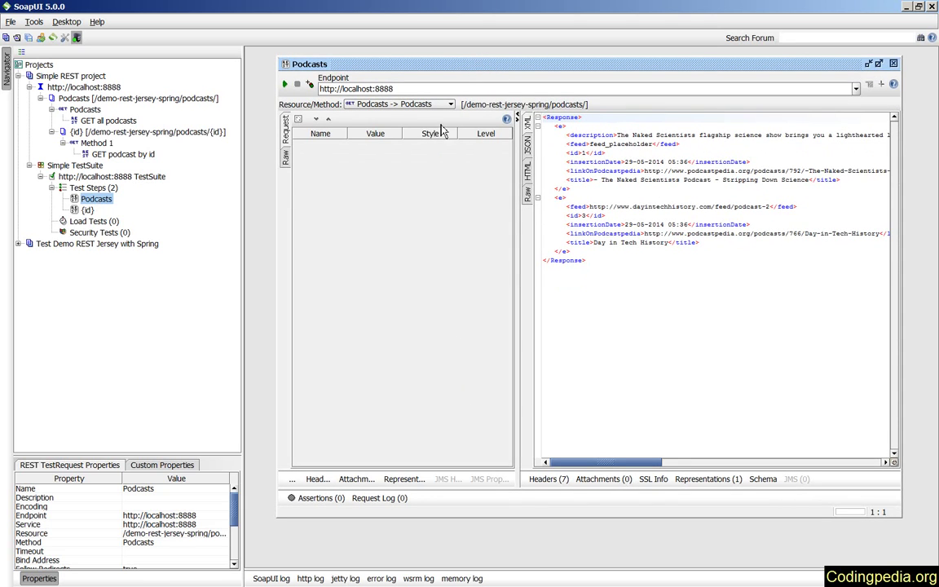
click(283, 85)
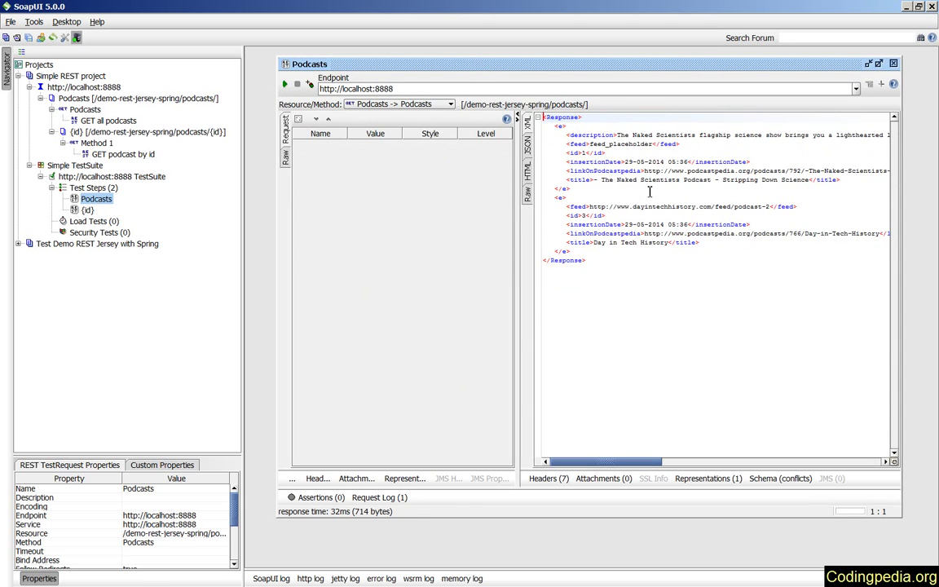
click(529, 152)
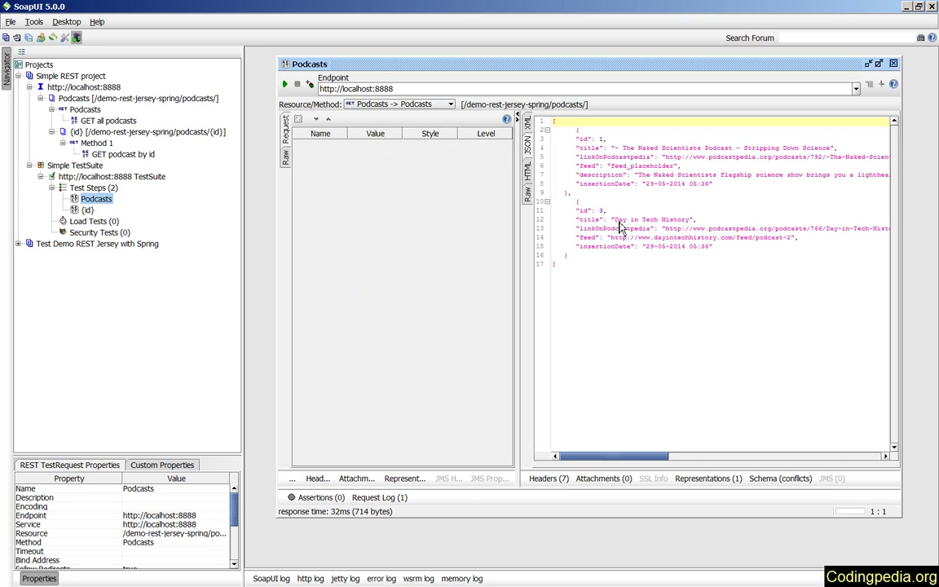
- Add a Contains assertion to the Podcasts test step using the title "Day in Tech History" copied from the JSON response
drag(614, 220, 694, 224)
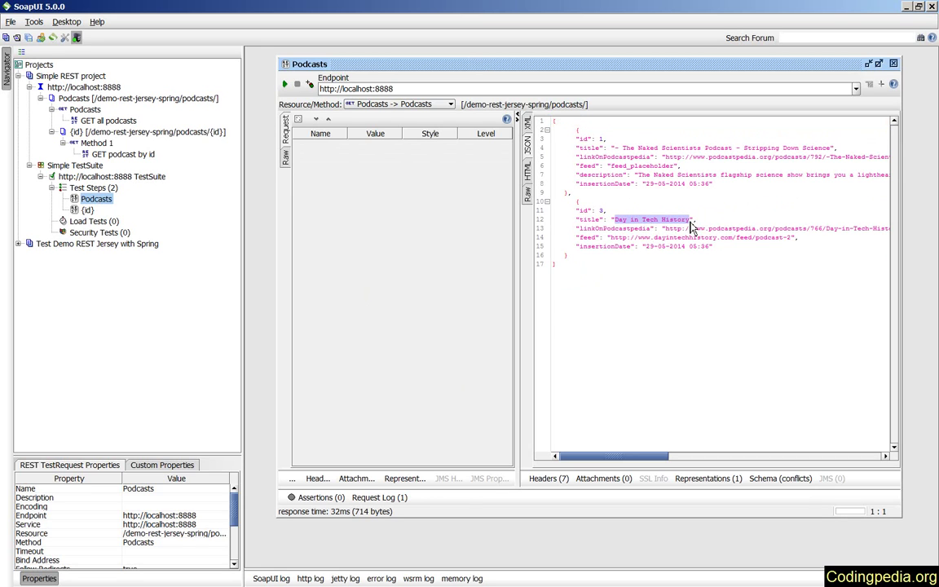
right_click(647, 220)
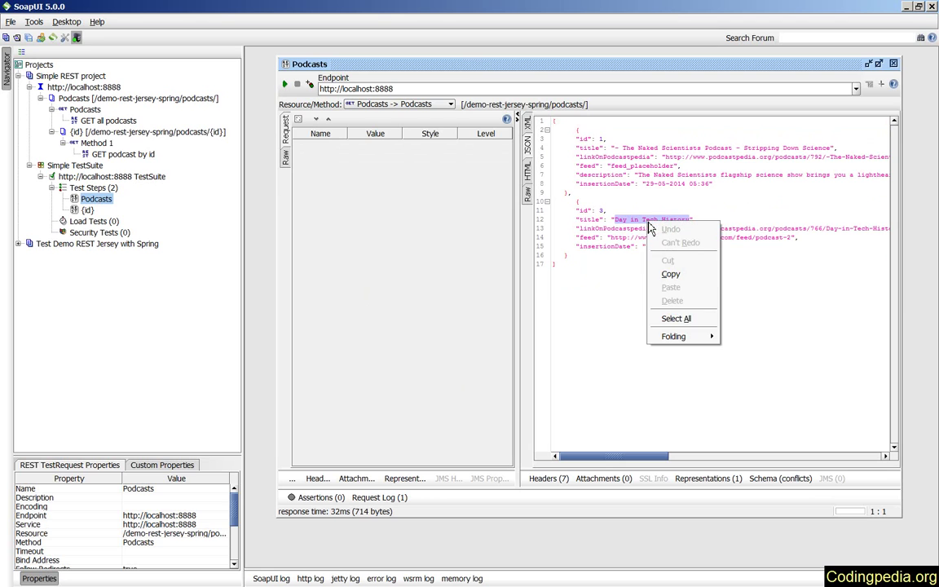
click(706, 282)
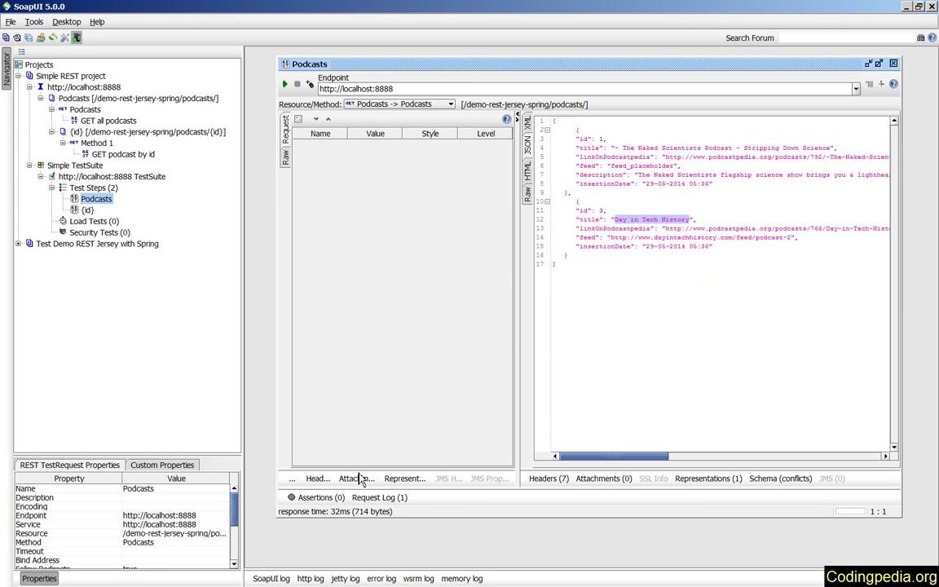
click(318, 498)
click(285, 347)
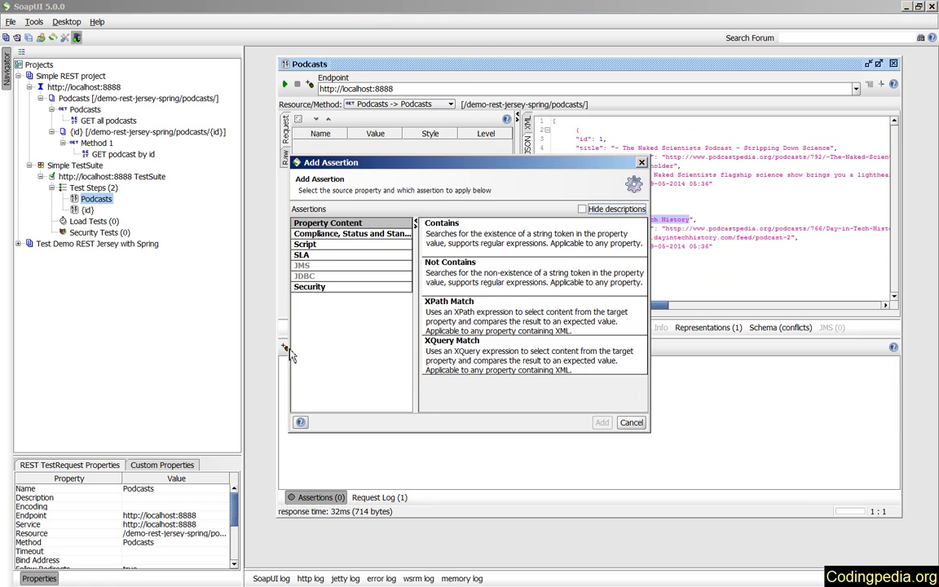
click(456, 245)
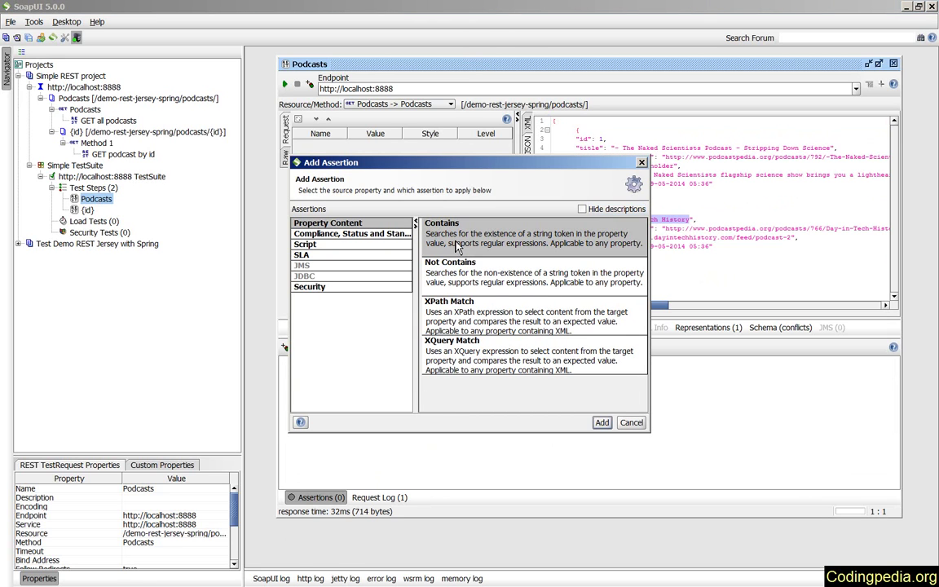
click(602, 423)
key(ctrl+v)
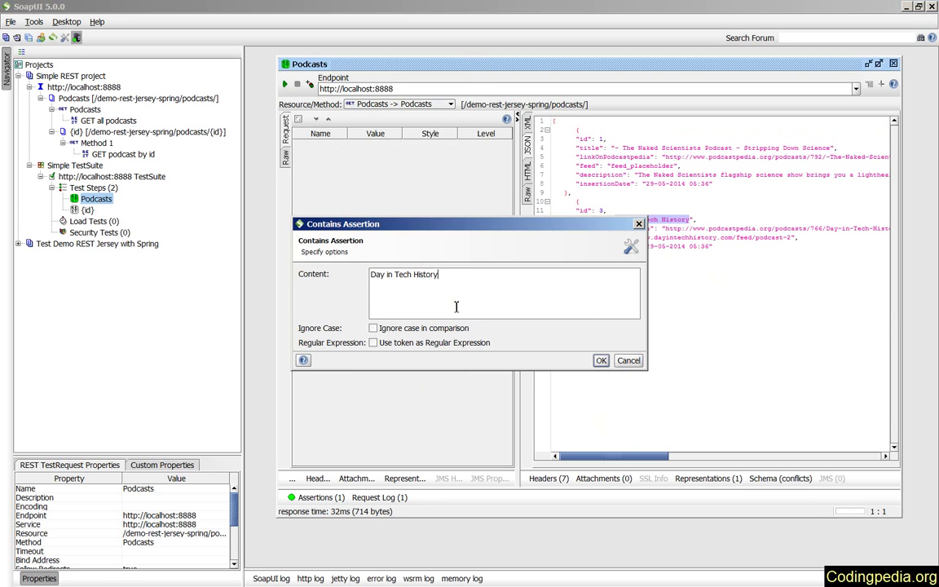
click(601, 360)
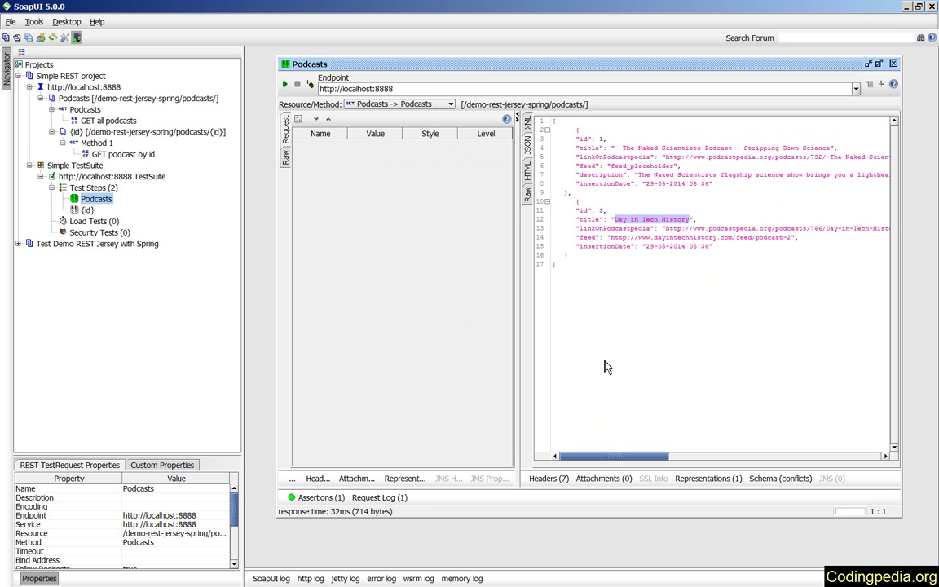
- Rerun the Podcasts test step and check the status of its Contains assertion
click(285, 85)
click(312, 497)
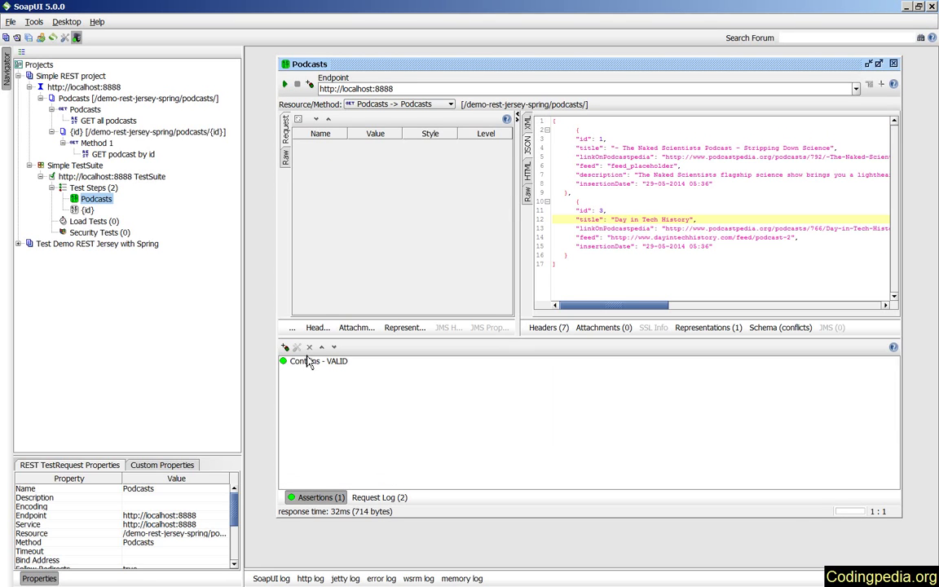
click(308, 361)
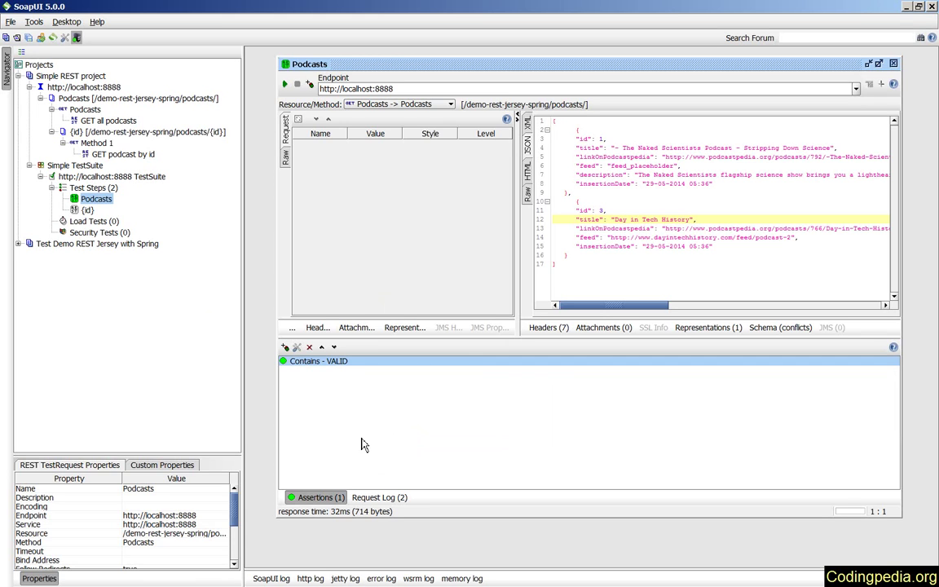
- Add a Valid HTTP Status Codes assertion to the Podcasts test step with code 200 and check its status
click(285, 348)
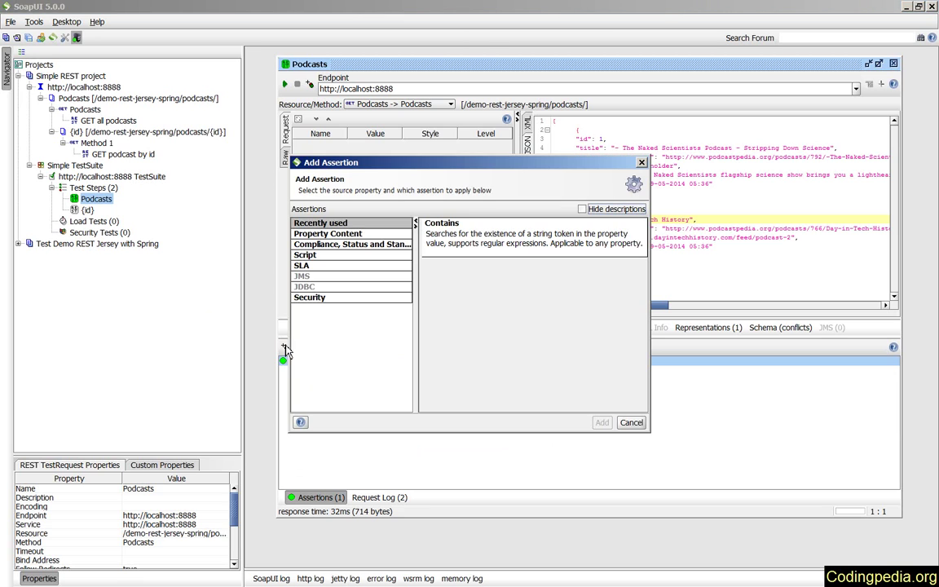
click(353, 237)
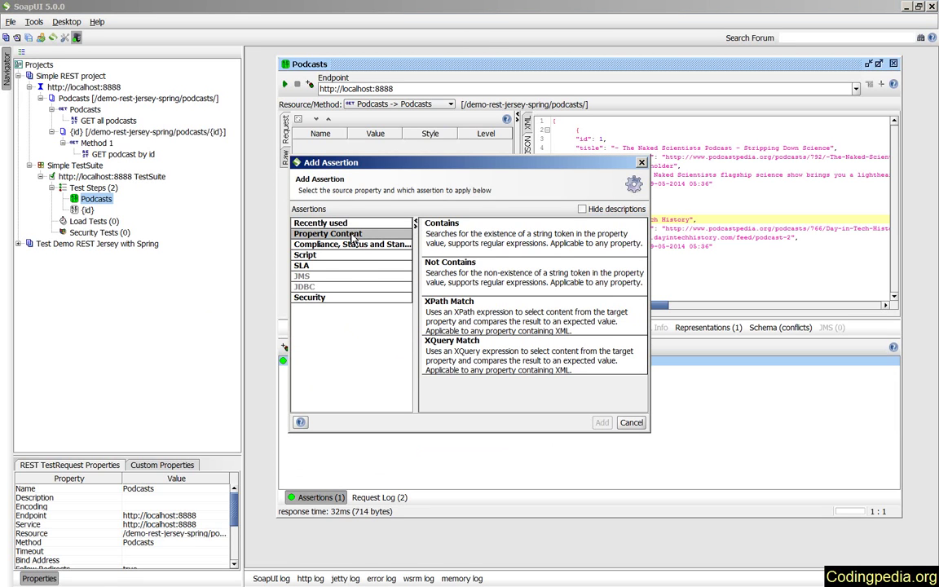
click(337, 247)
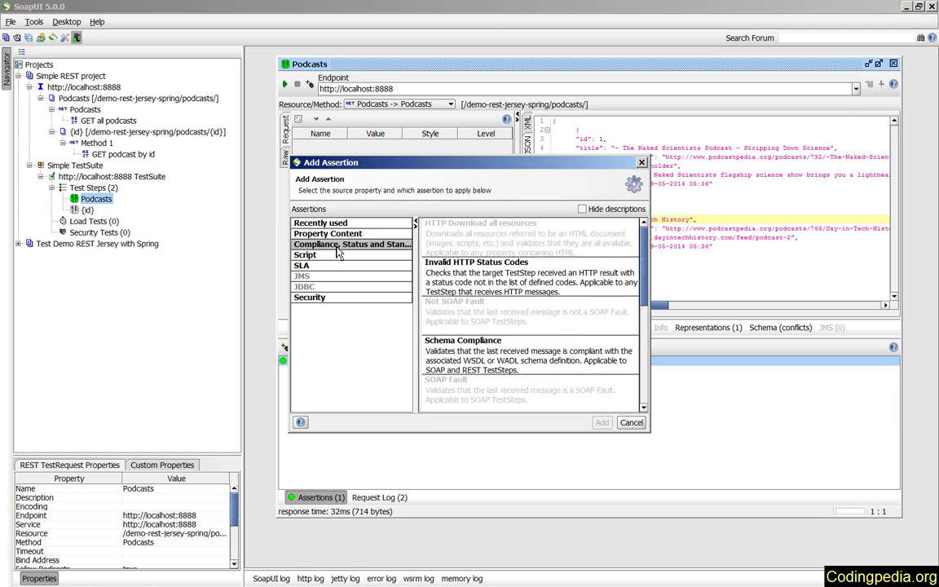
drag(644, 273, 650, 367)
click(495, 284)
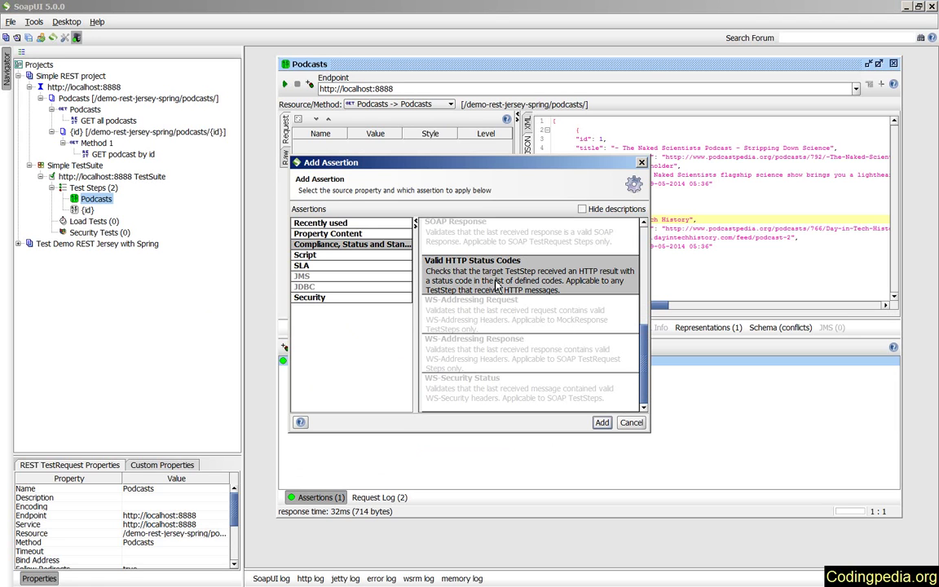
click(602, 422)
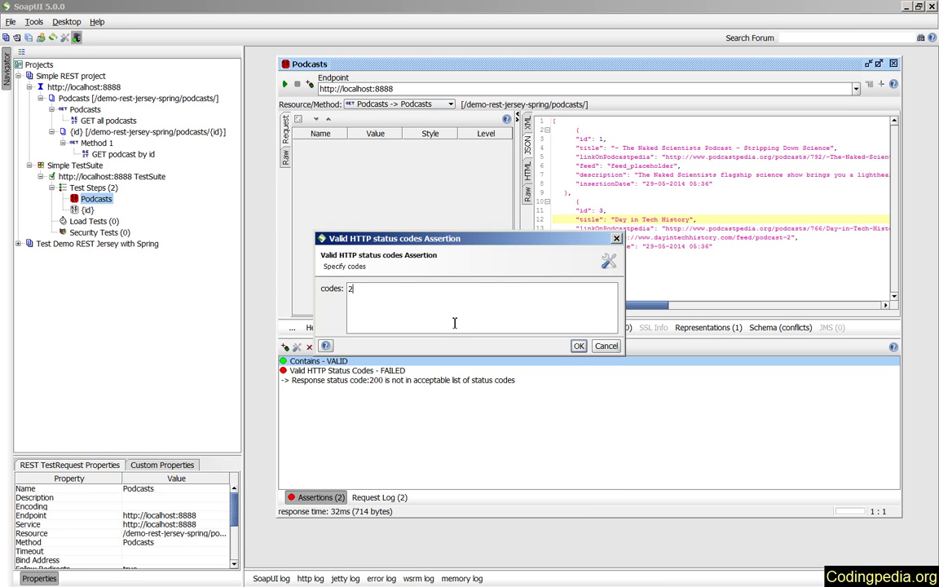
click(579, 346)
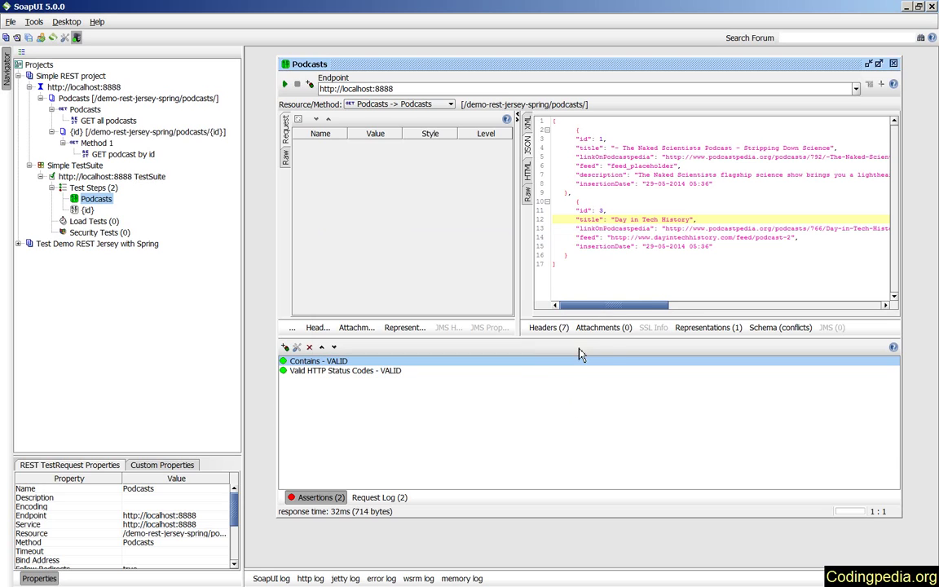
click(333, 373)
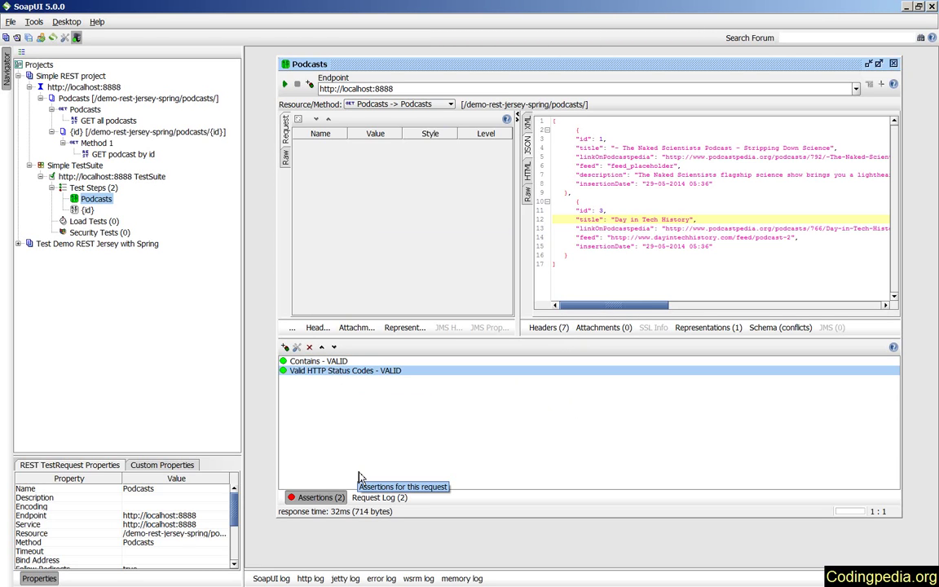
- Open and run the {id} test step, and set its id parameter to 2
double_click(86, 211)
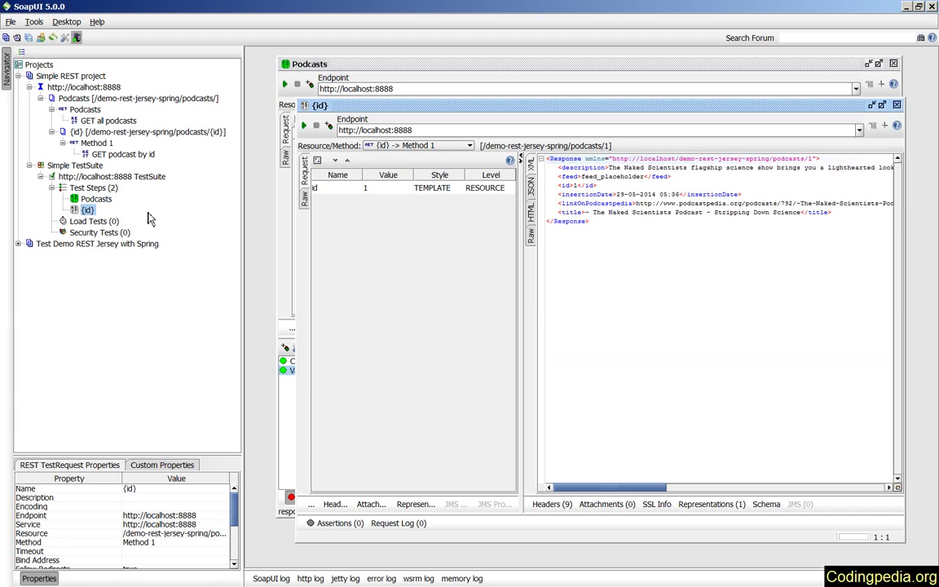
key(alt+Return)
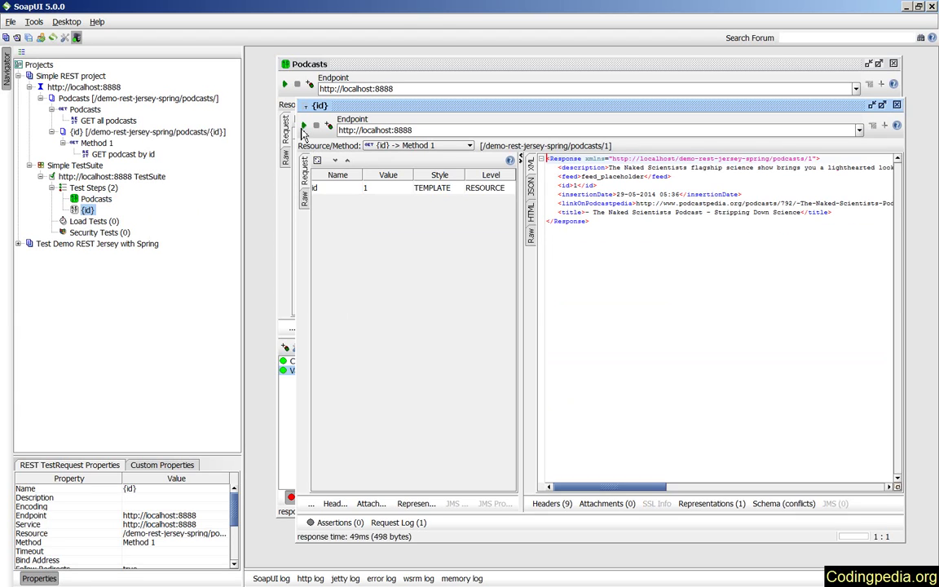
double_click(389, 188)
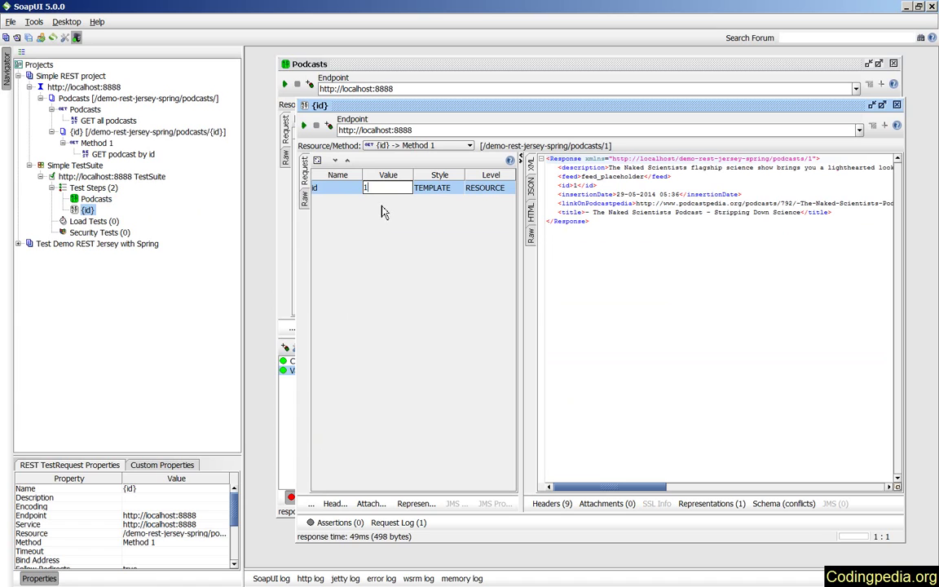
click(340, 188)
double_click(382, 194)
key(BackSpace)
text(2)
key(Return)
- Rerun the {id} test step and examine the status line of its raw response
click(303, 124)
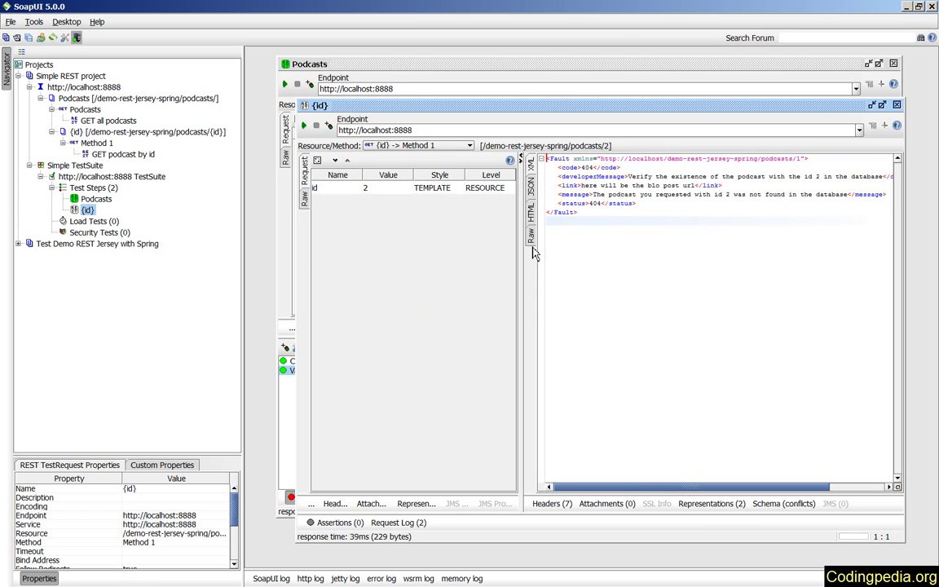
click(530, 238)
drag(629, 160, 544, 165)
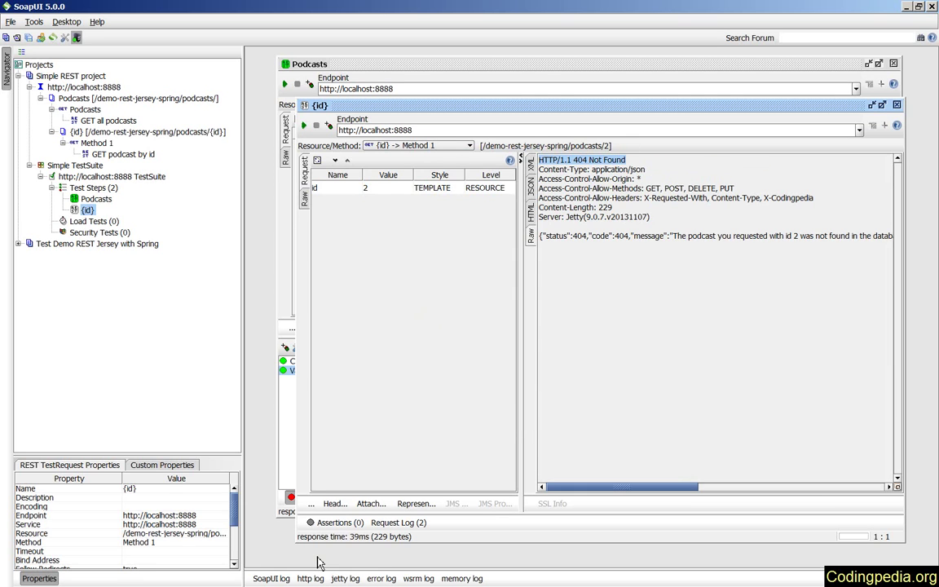
- Rename the {id} test step as "Expect not found for podcast id"
click(87, 211)
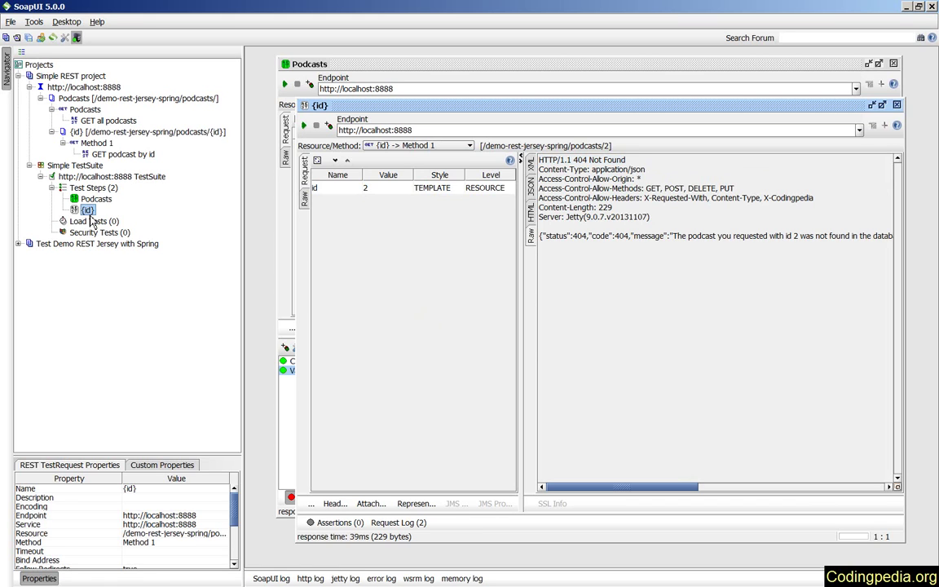
key(F2)
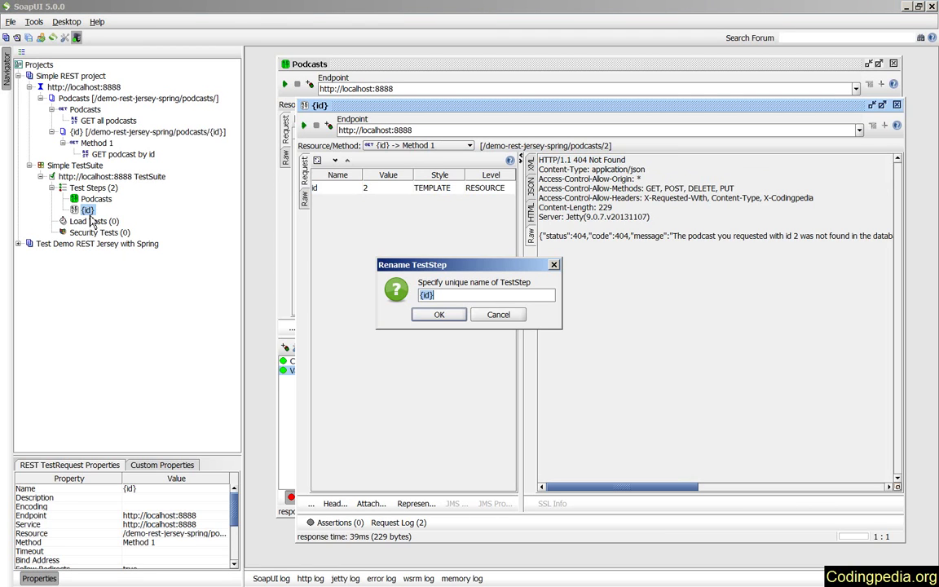
text(Expect)
text(not found for podcast id)
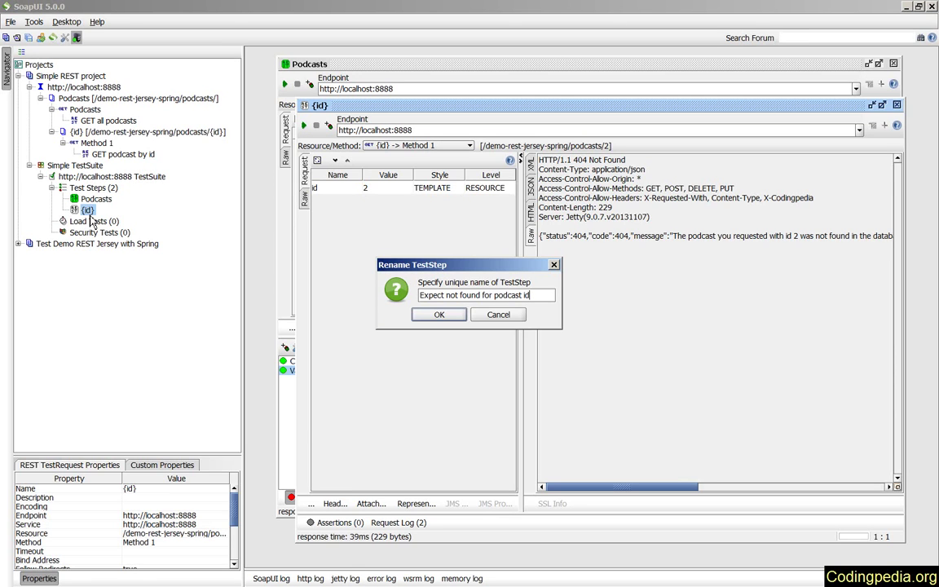
click(418, 317)
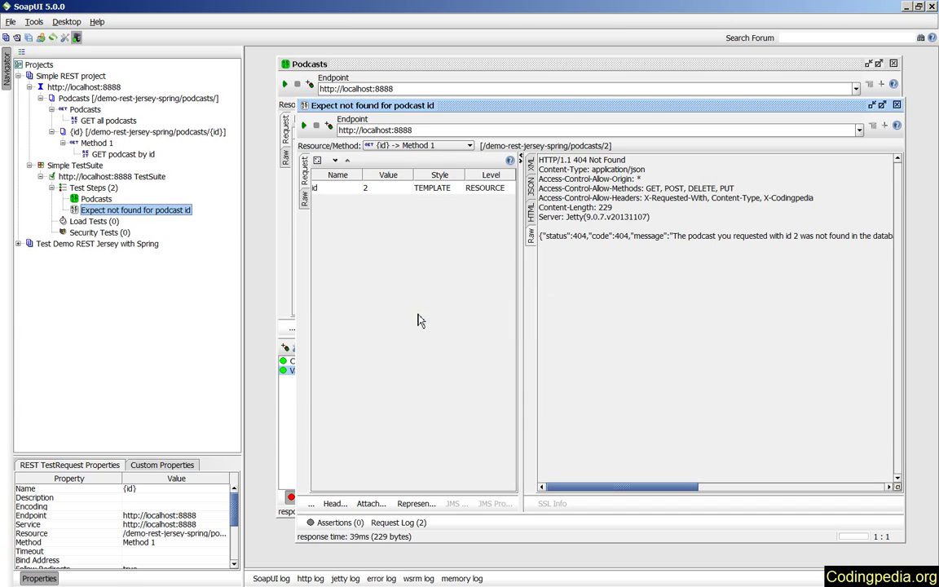
- Add a Valid HTTP Status Codes assertion with code 404 to the "Expect not found for podcast id" test step
click(310, 522)
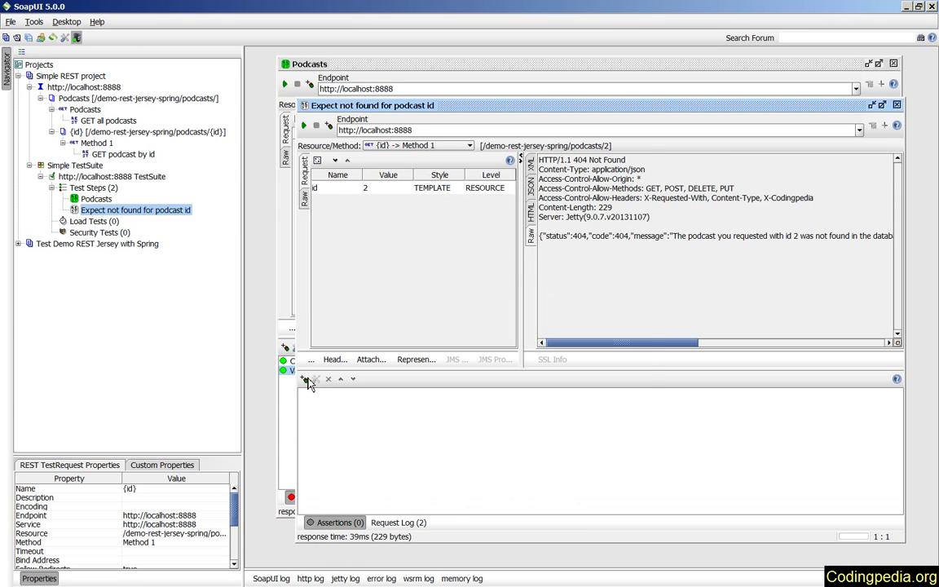
click(306, 379)
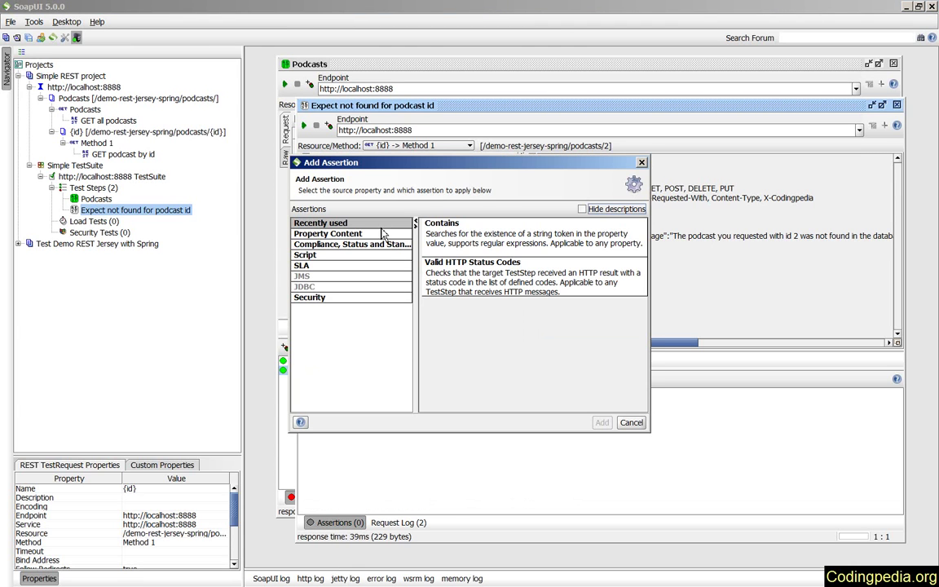
click(542, 283)
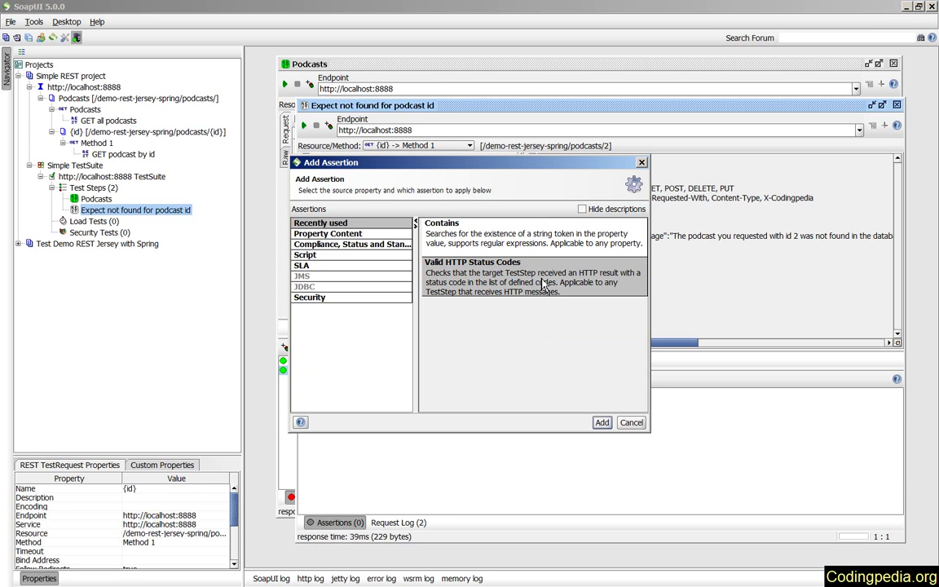
double_click(475, 260)
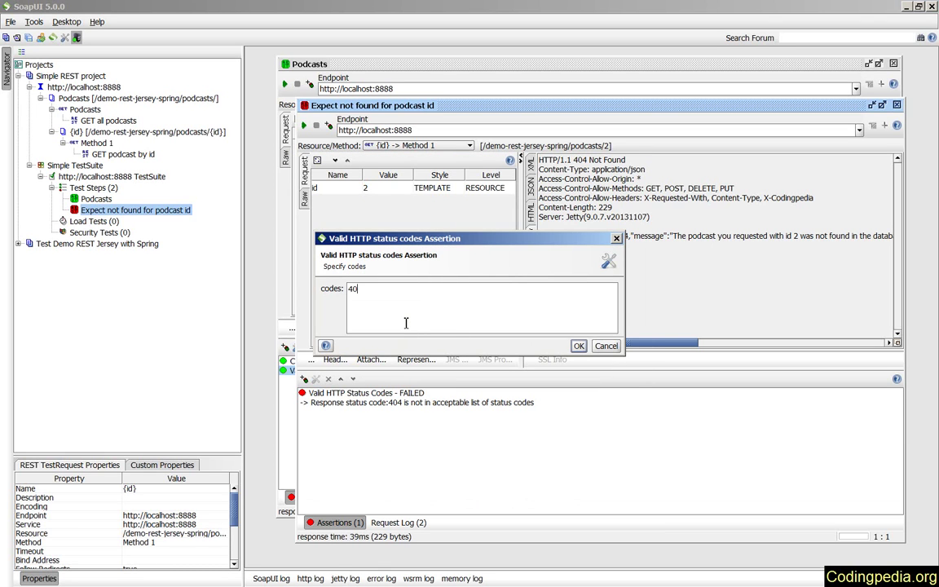
click(580, 349)
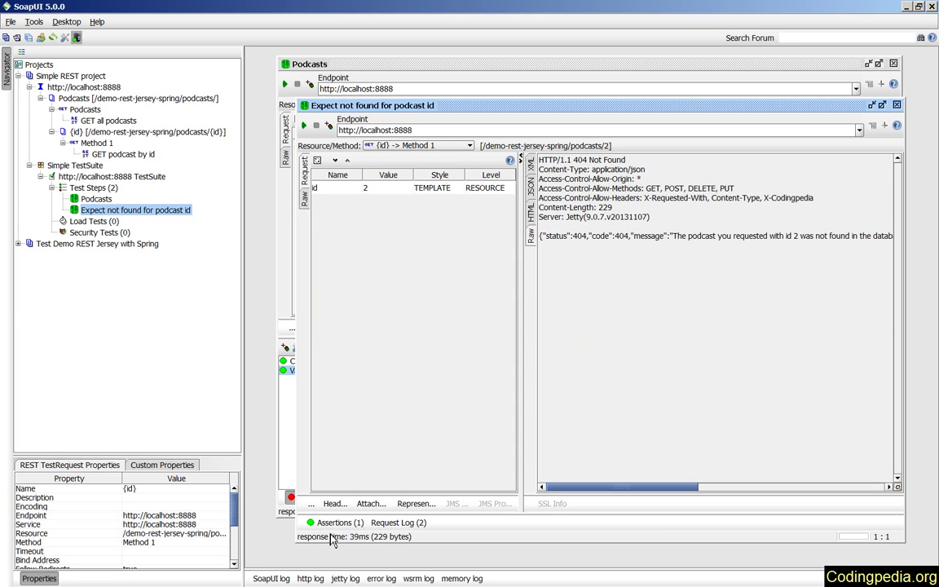
double_click(112, 176)
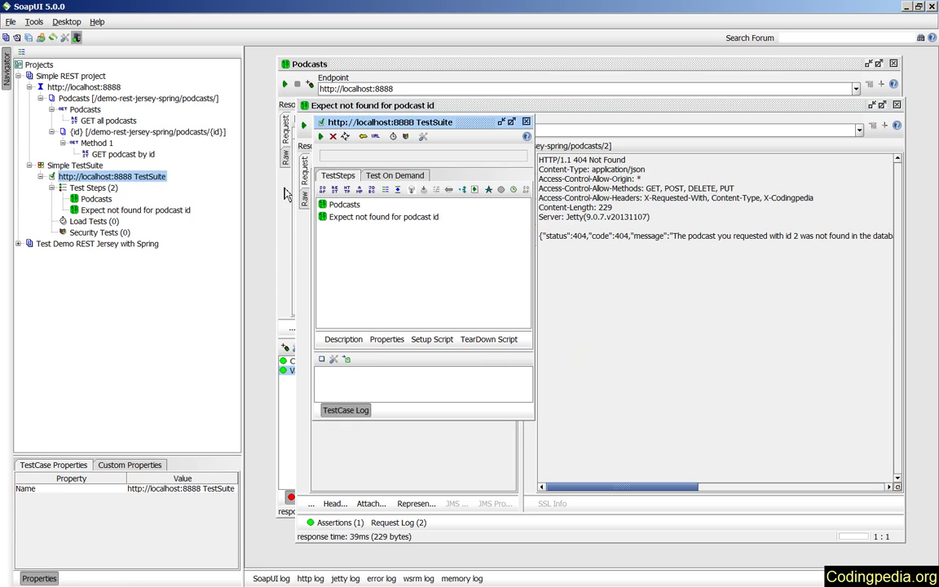
click(320, 136)
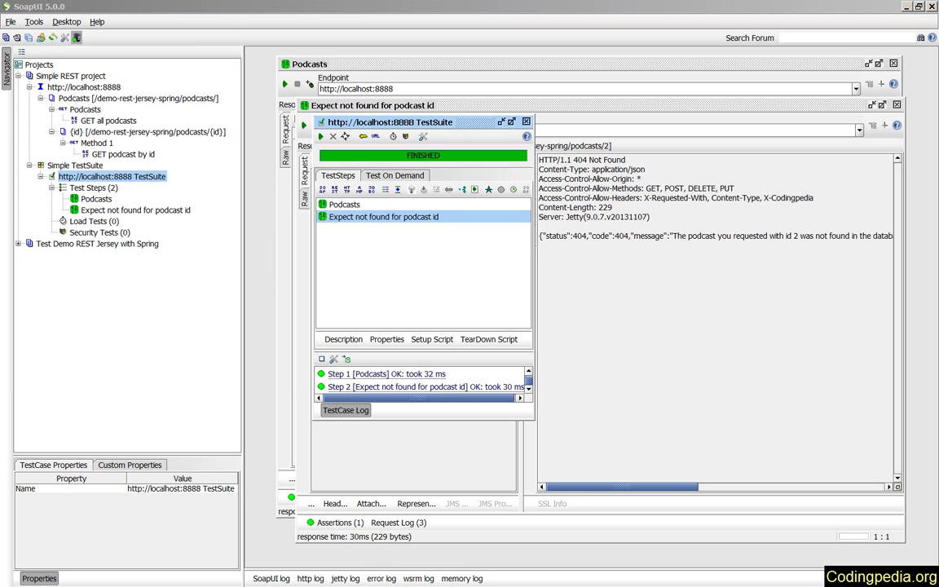
click(460, 126)
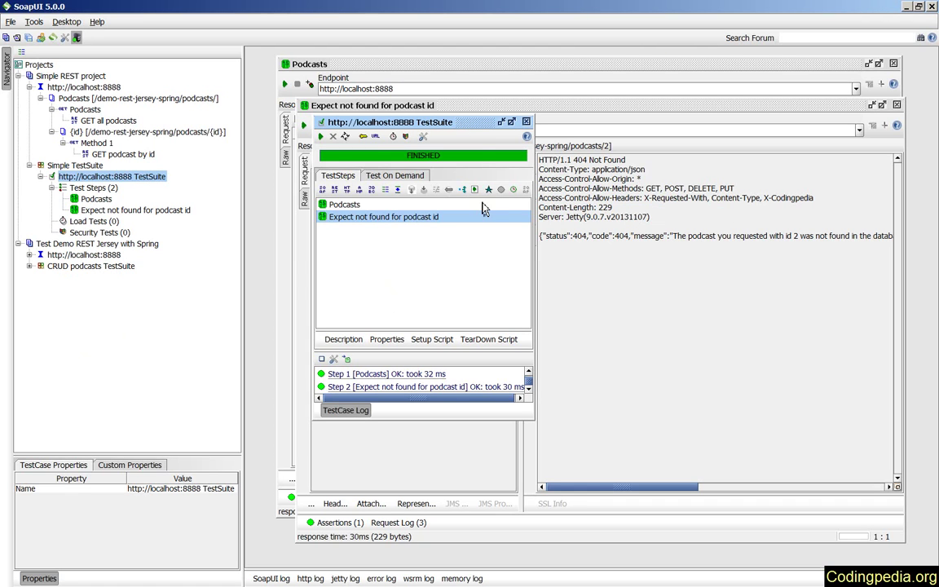
- Close the test case window and both open test step windows
click(526, 123)
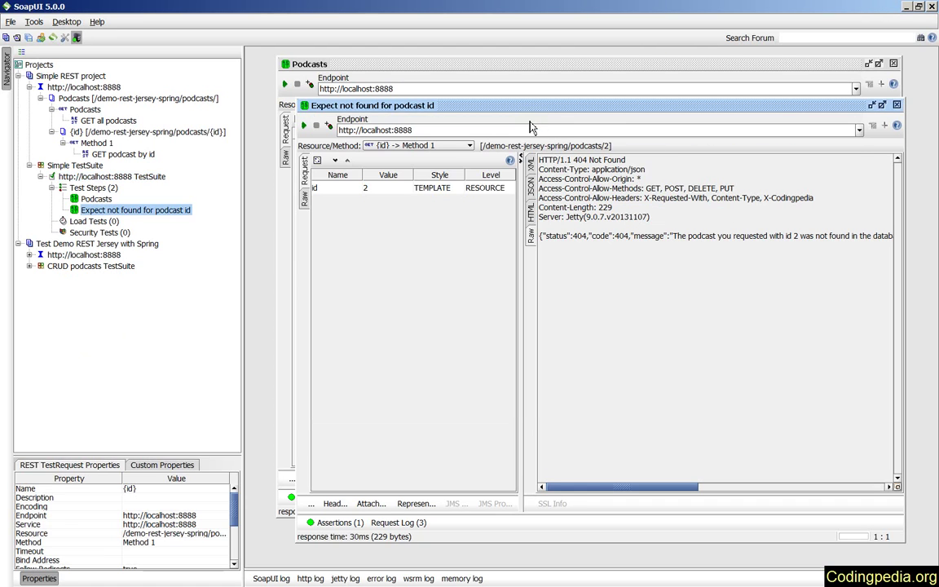
click(897, 105)
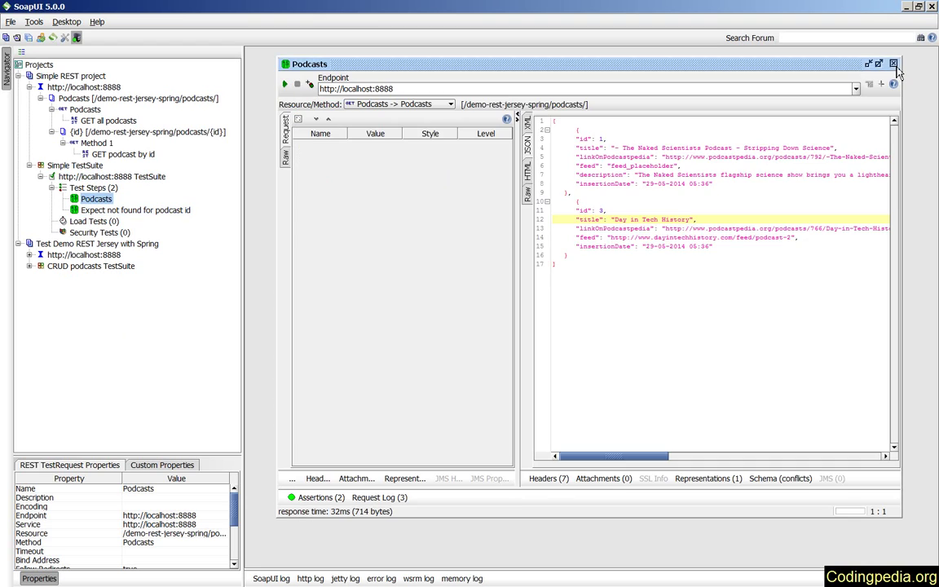
click(894, 65)
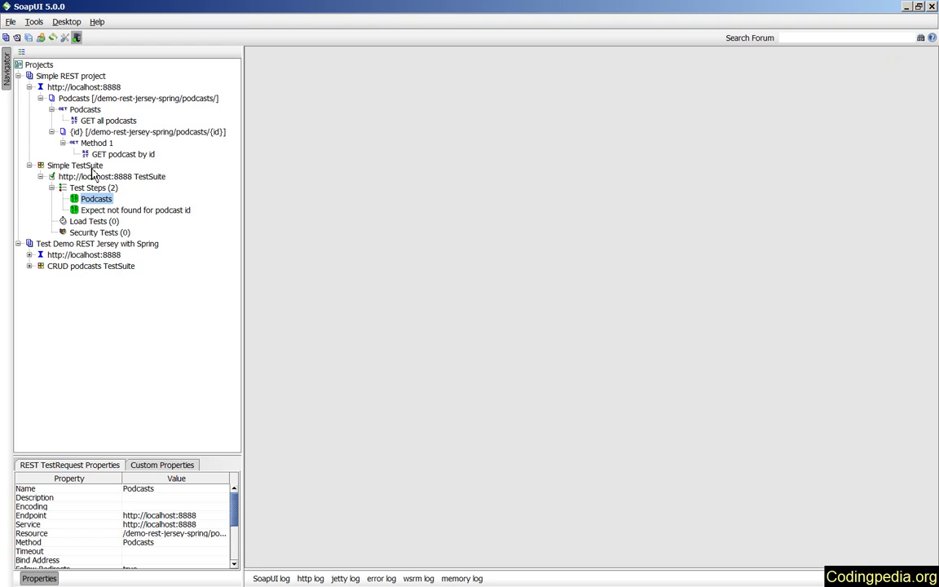
- Examine the resources, methods and CRUD podcasts TestSuite test cases of the Test Demo REST Jersey with Spring project
click(40, 254)
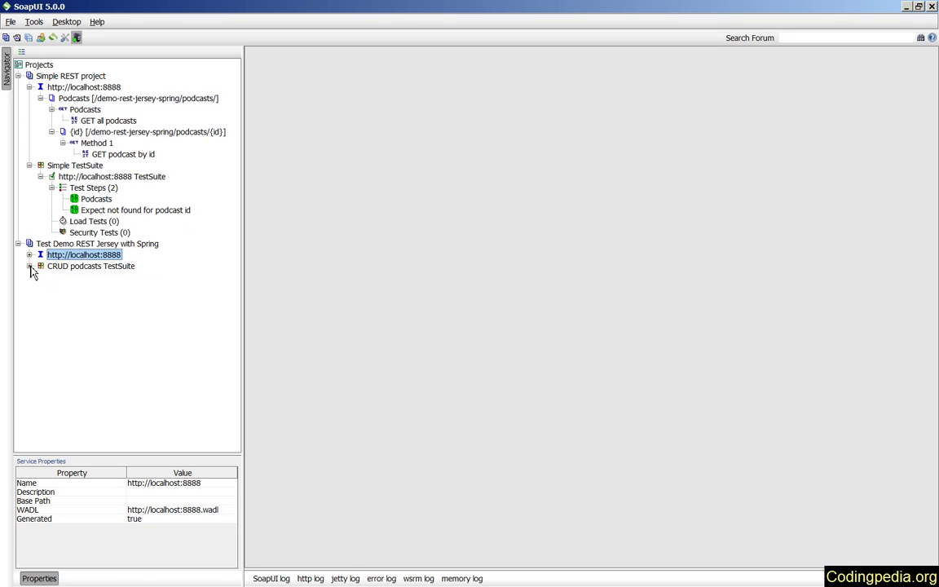
click(30, 267)
click(29, 255)
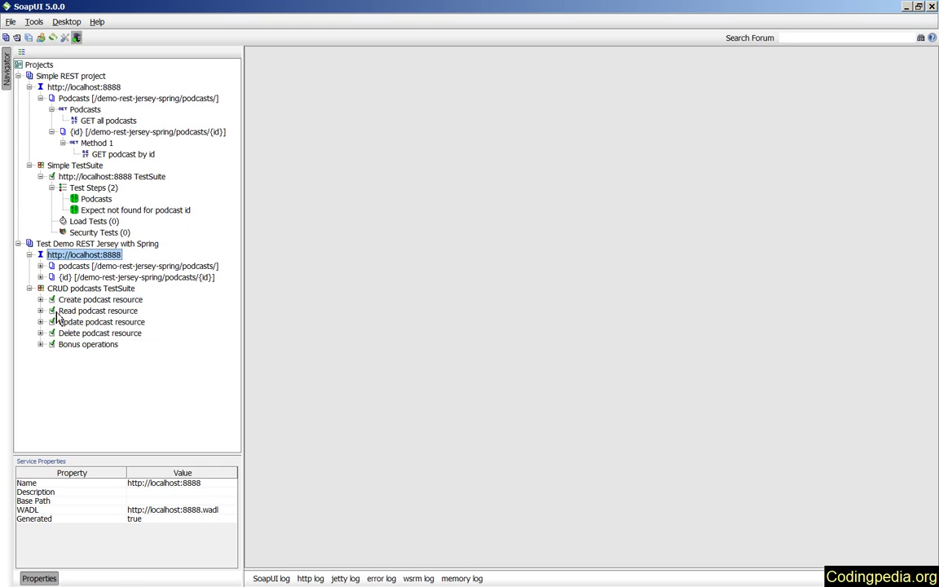
click(40, 265)
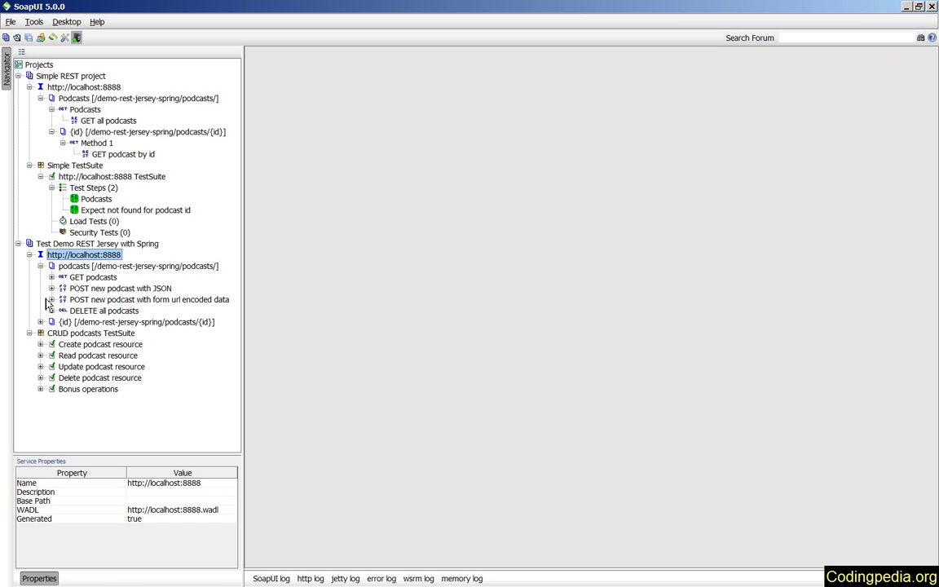
click(40, 322)
click(103, 269)
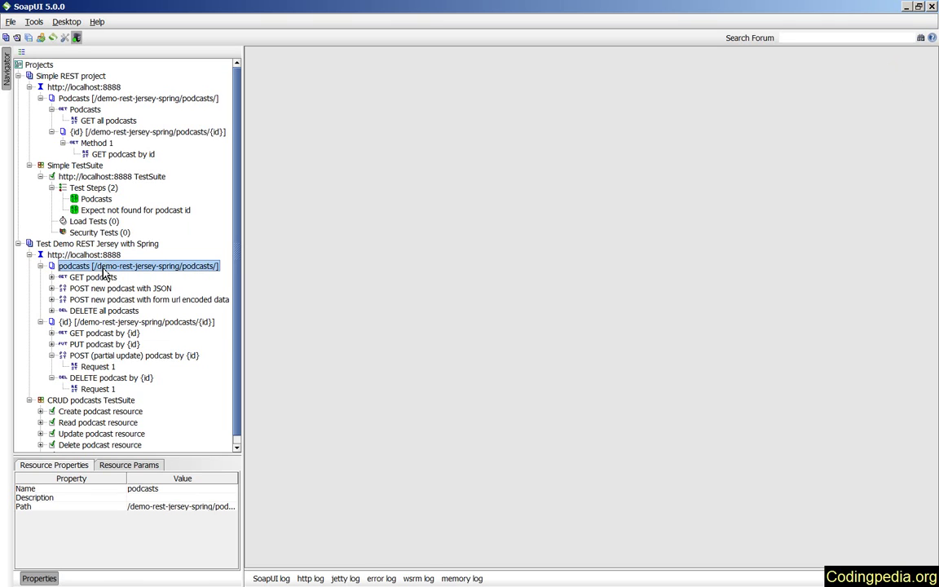
click(137, 322)
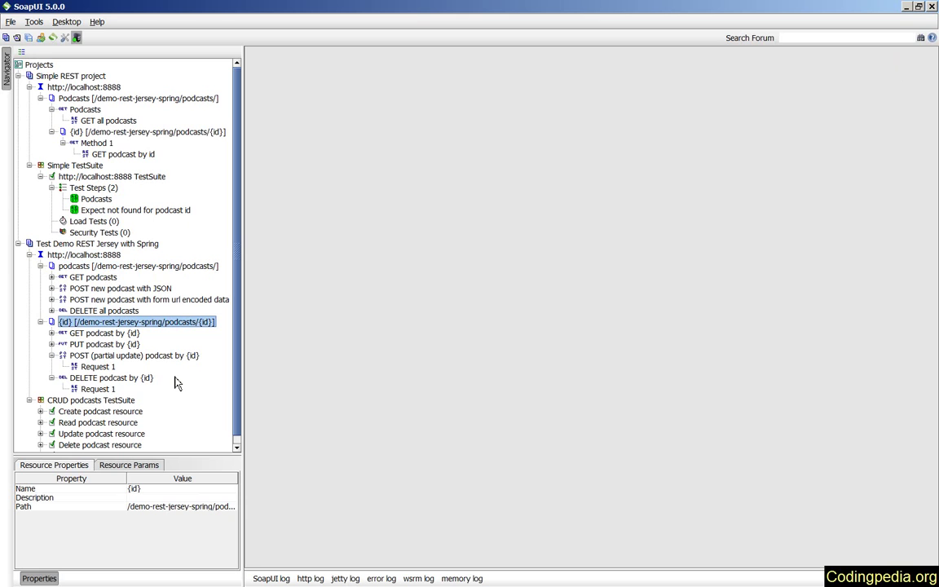
scroll(178, 383, down, 1)
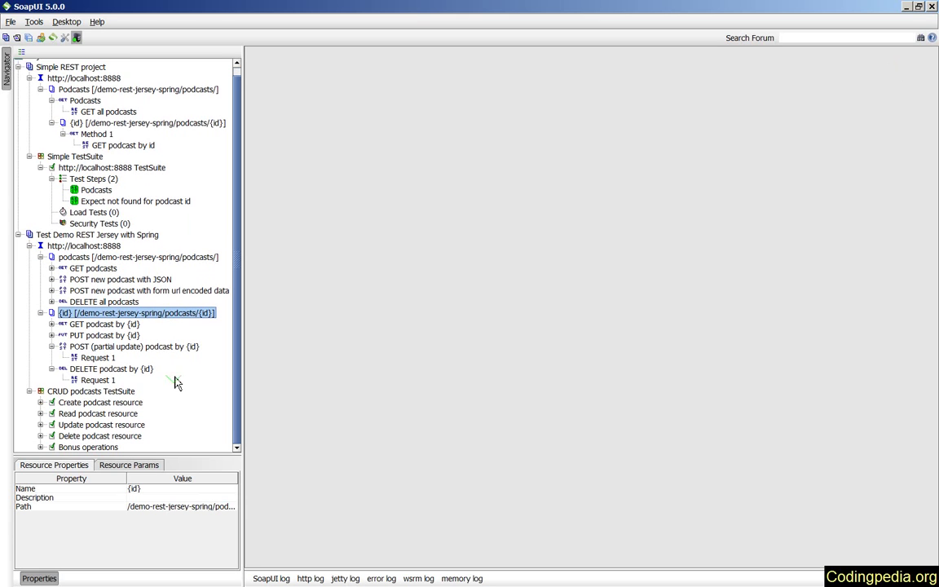
click(51, 347)
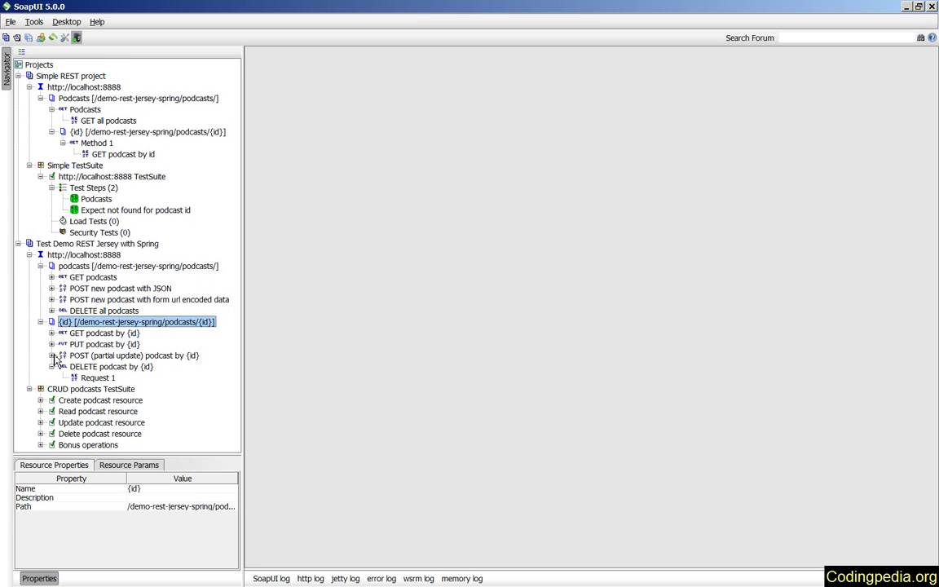
click(51, 366)
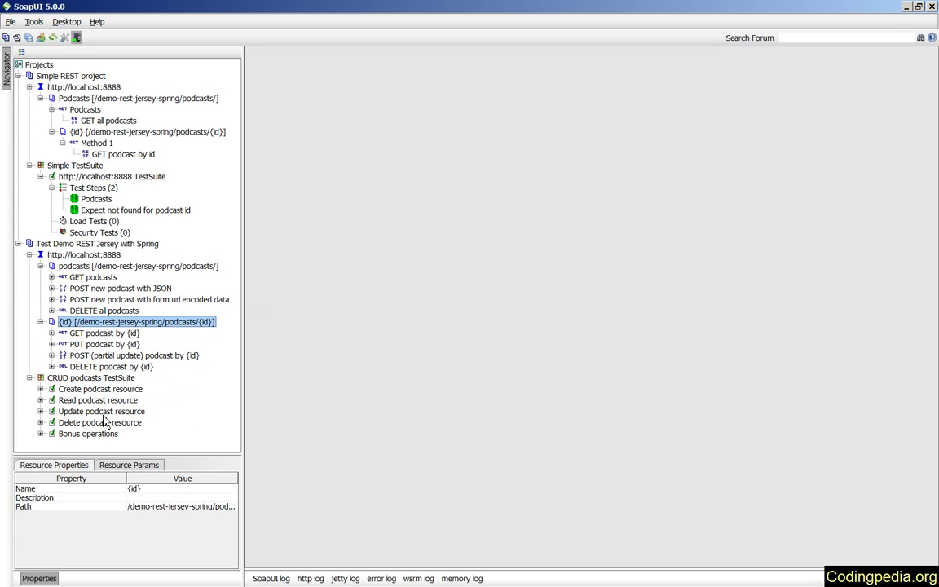
- Add a HEAD method named "Do a HEAD" with a new request to the {id} resource of the Test Demo REST Jersey with Spring project
right_click(84, 323)
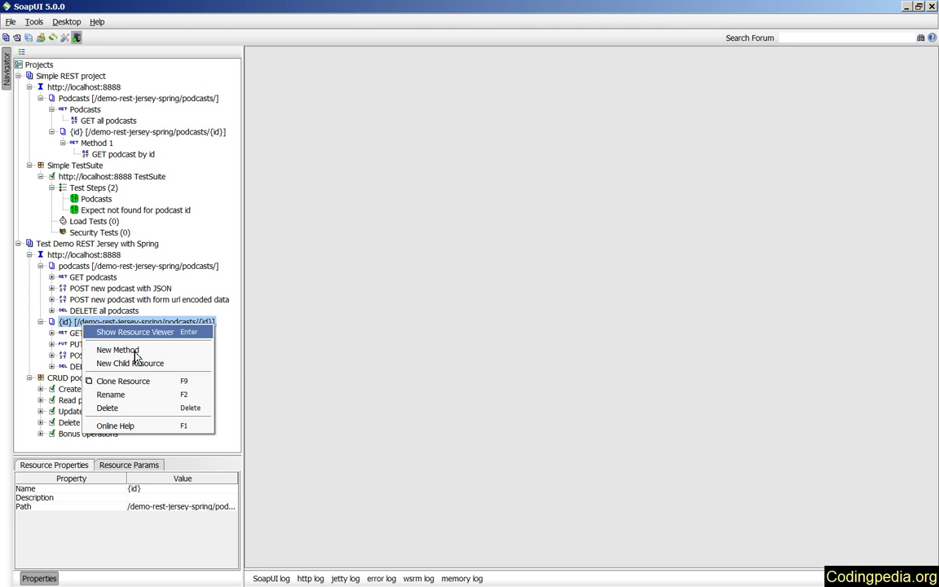
click(127, 350)
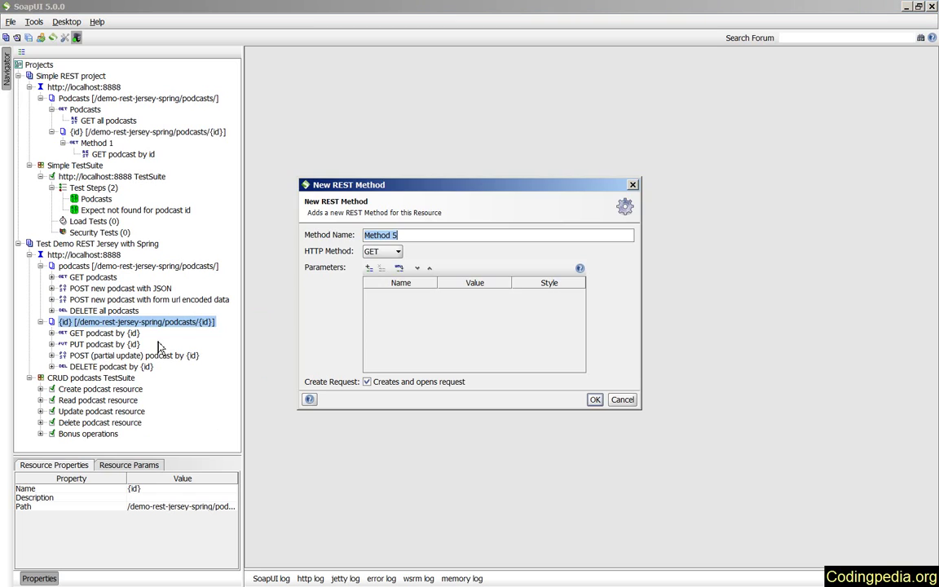
click(398, 253)
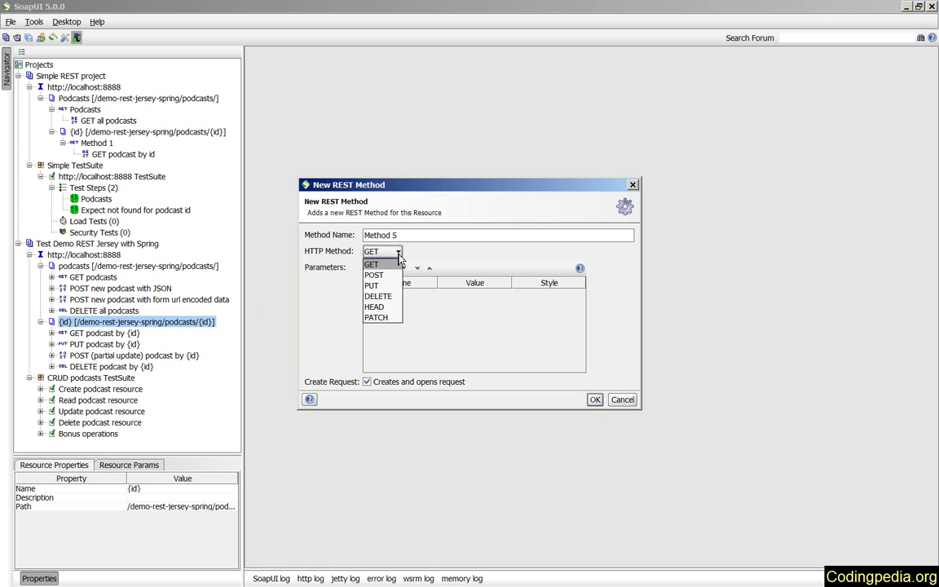
click(389, 309)
click(373, 235)
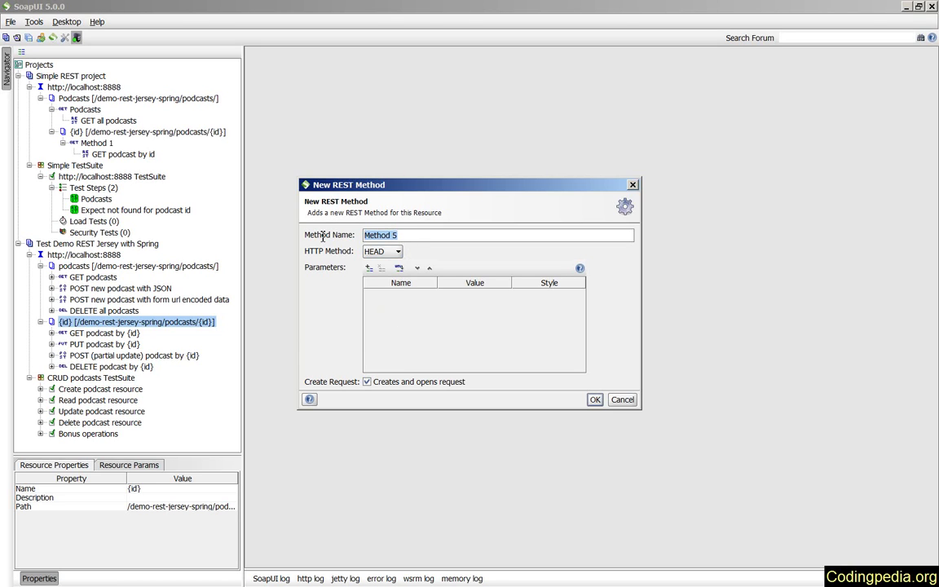
text(Do a HeA)
key(BackSpace)
key(BackSpace)
click(595, 398)
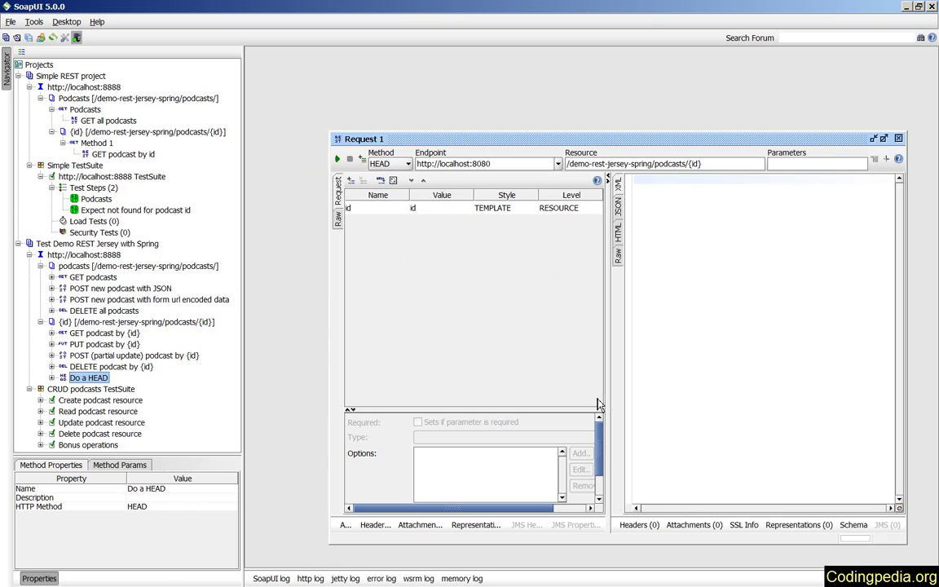
- Set the id parameter of the new HEAD request to 1
double_click(441, 209)
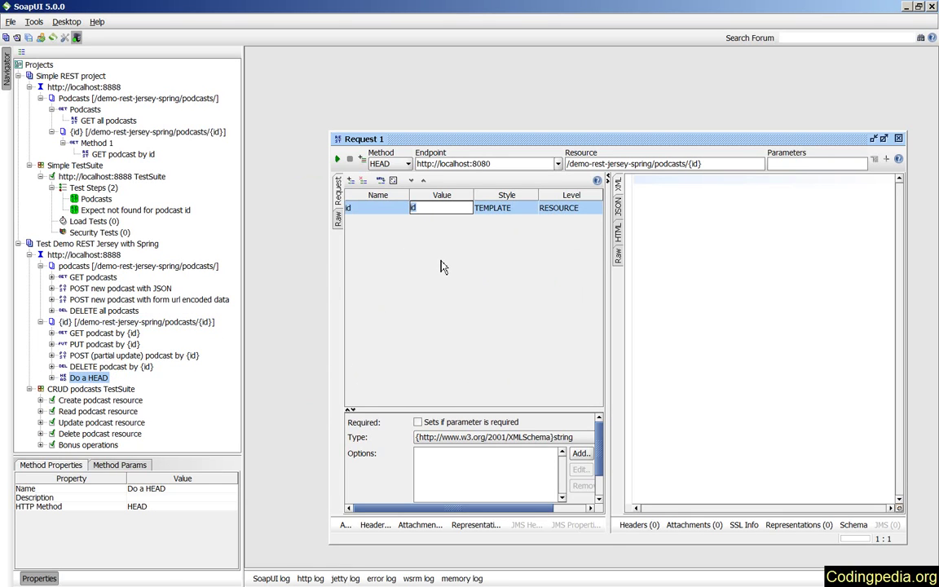
click(480, 163)
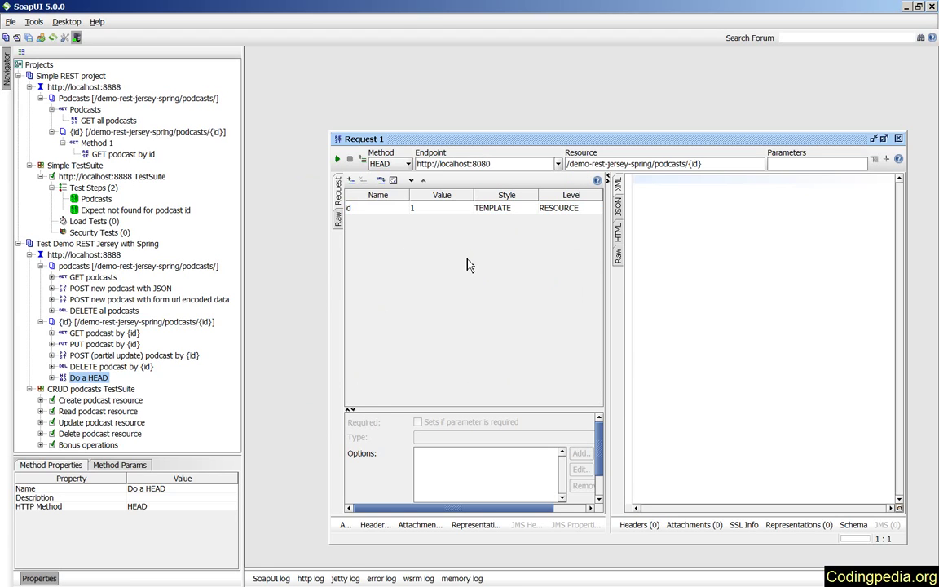
key(Right)
key(Delete)
text(88)
click(337, 159)
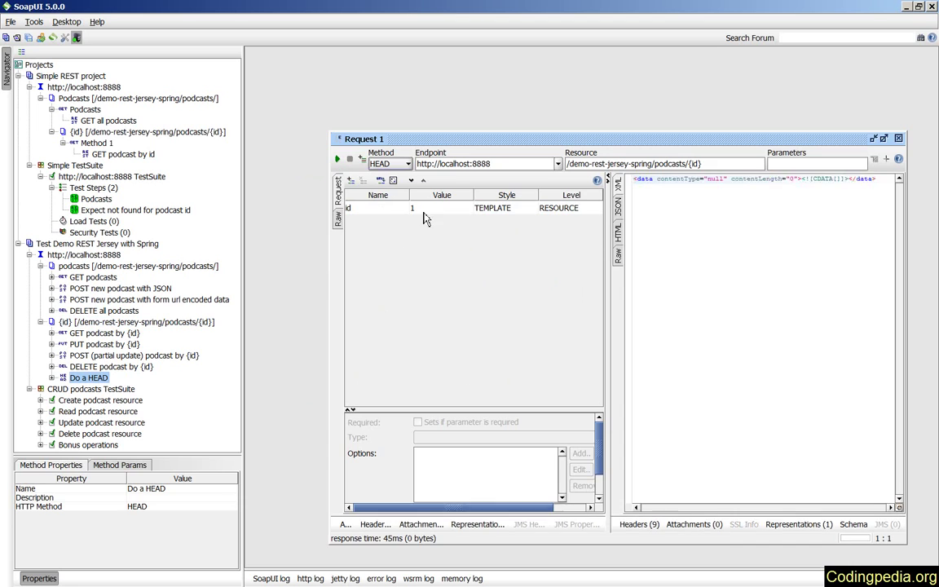
click(533, 256)
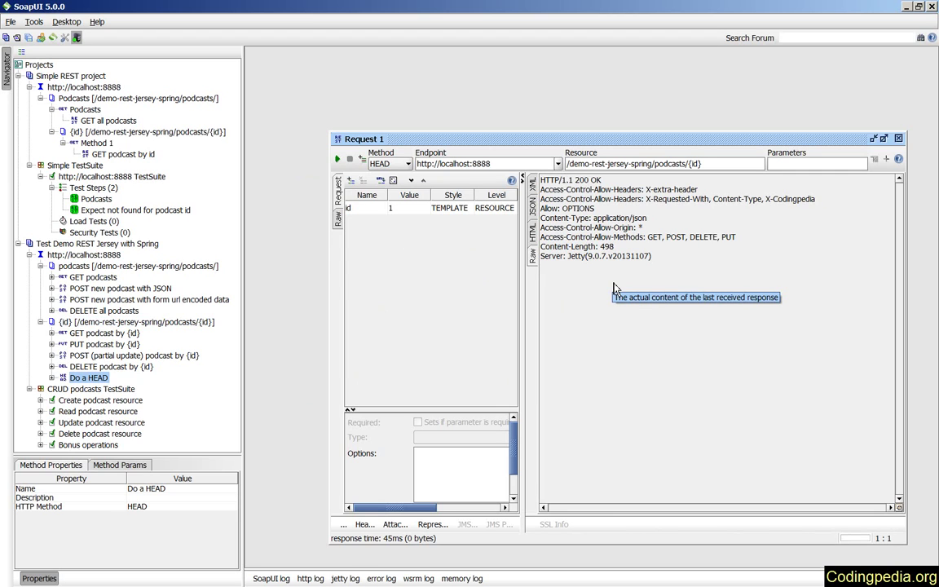
- Expand the Create podcast resource test case down to its test steps, closing the HEAD request window and widening the project tree
click(97, 389)
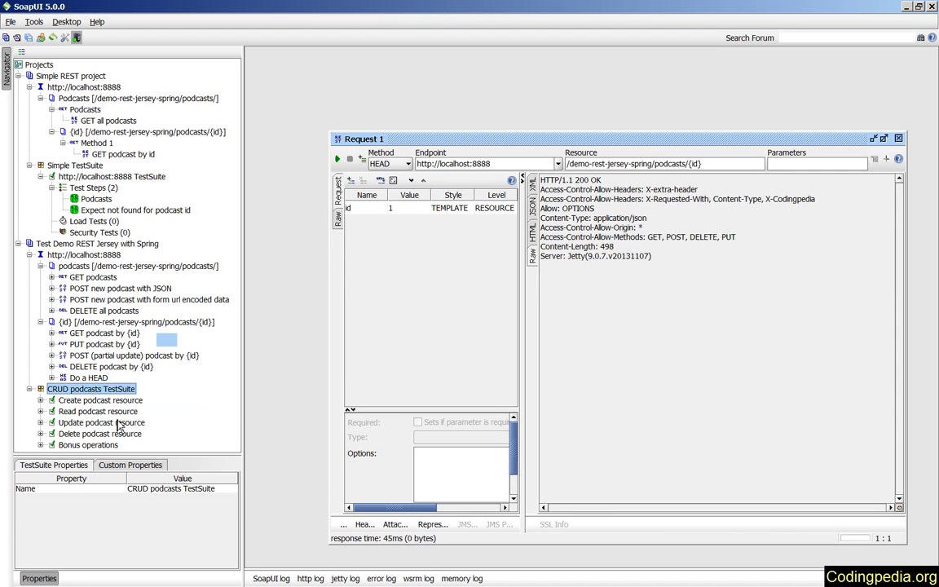
click(68, 402)
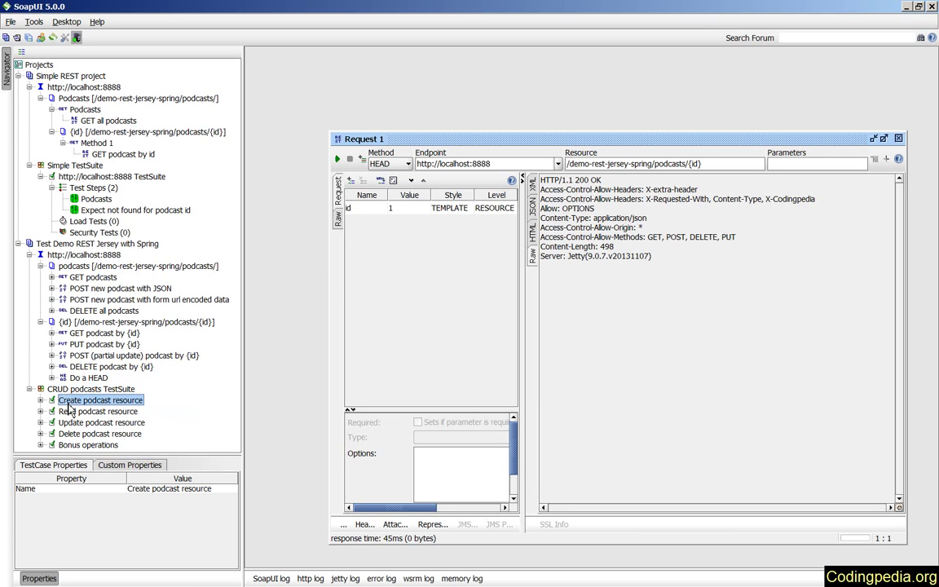
click(40, 400)
scroll(45, 408, down, 1)
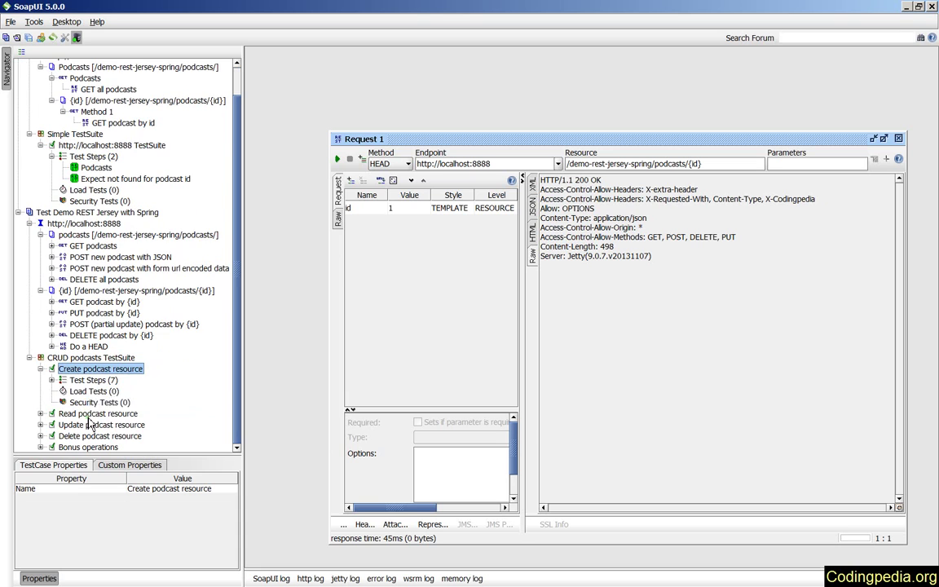
click(51, 380)
scroll(92, 410, down, 2)
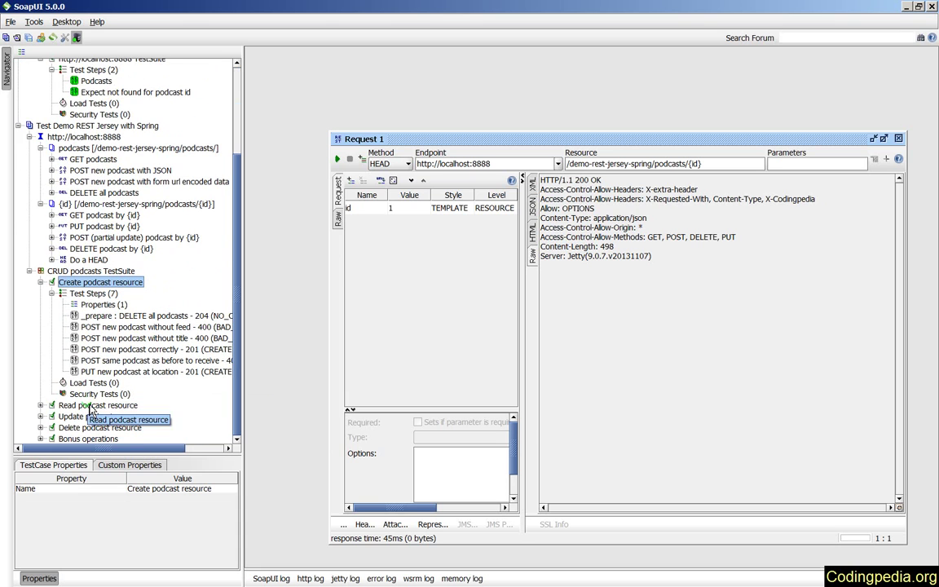
click(899, 137)
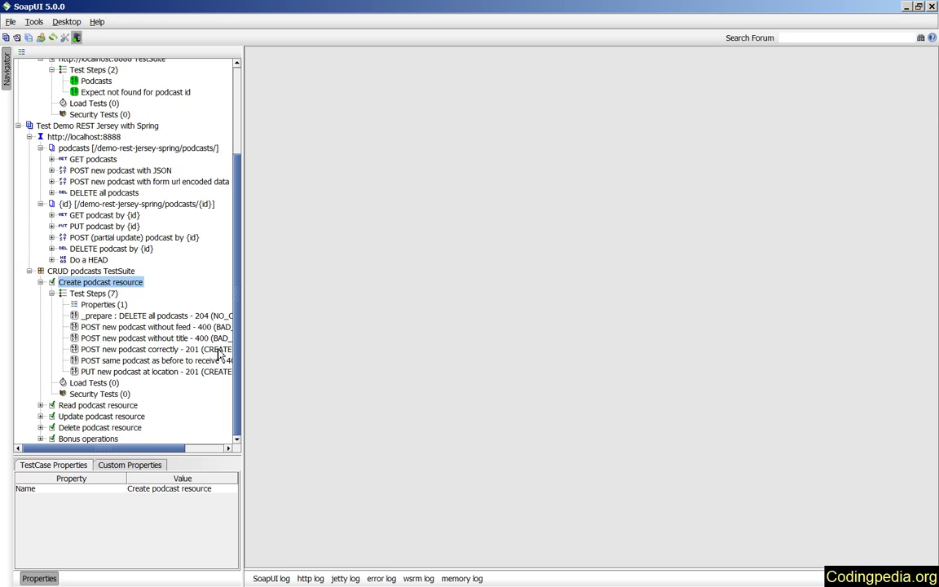
drag(243, 330, 328, 327)
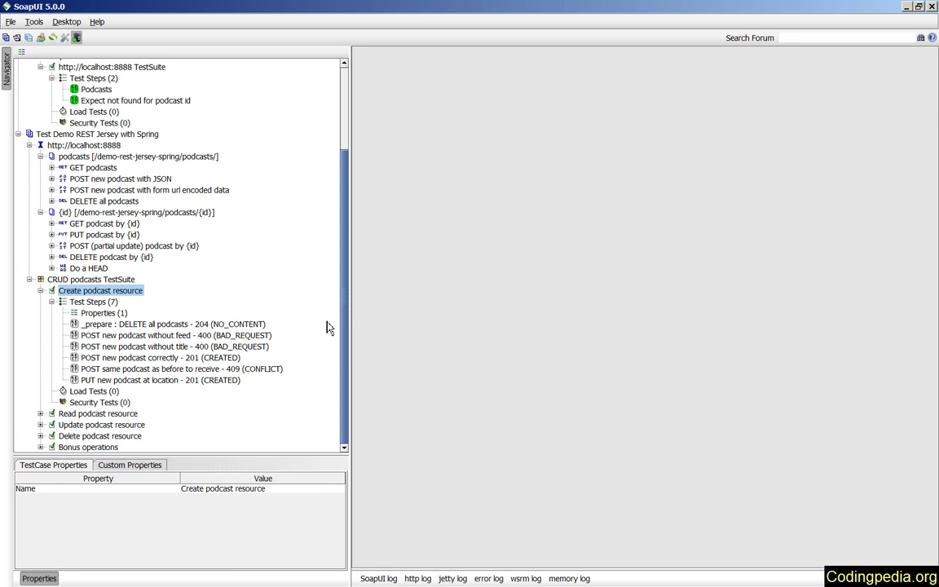
- Examine the DELETE, POST and PUT test steps of the Create podcast resource test case
click(115, 326)
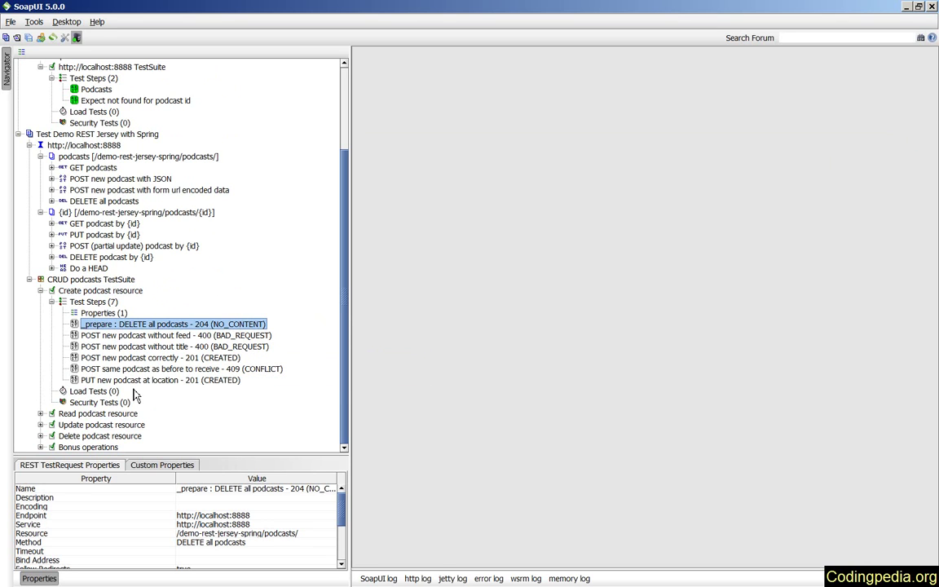
click(116, 338)
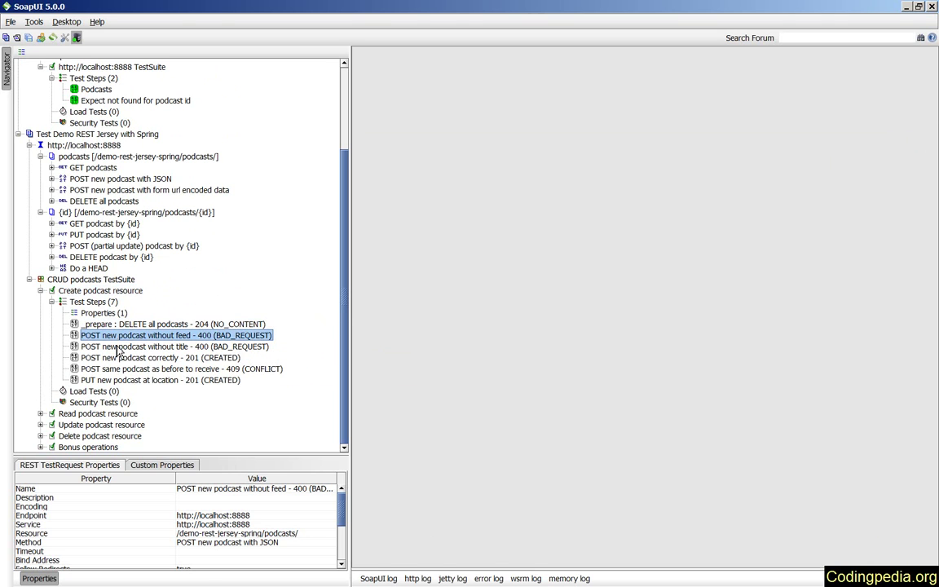
drag(118, 350, 151, 391)
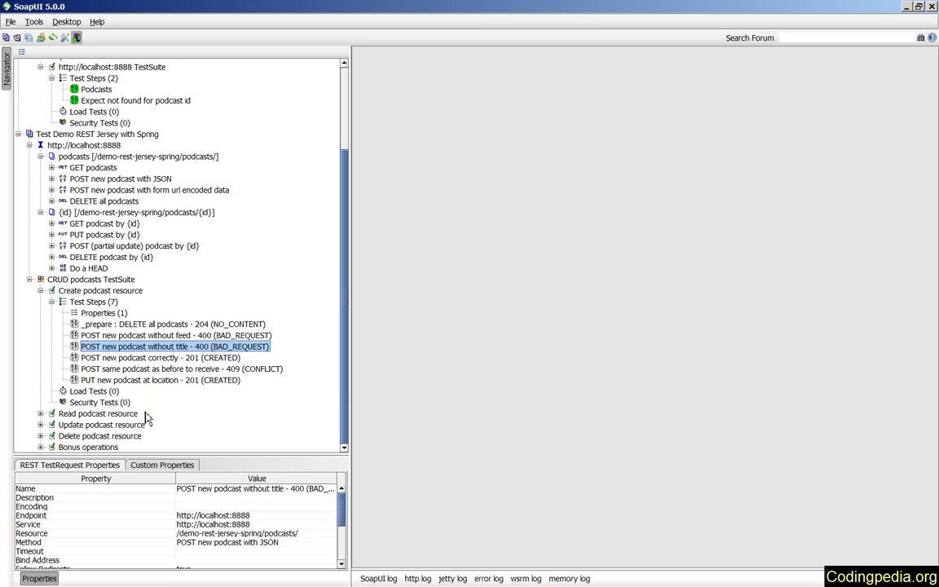
drag(131, 358, 140, 404)
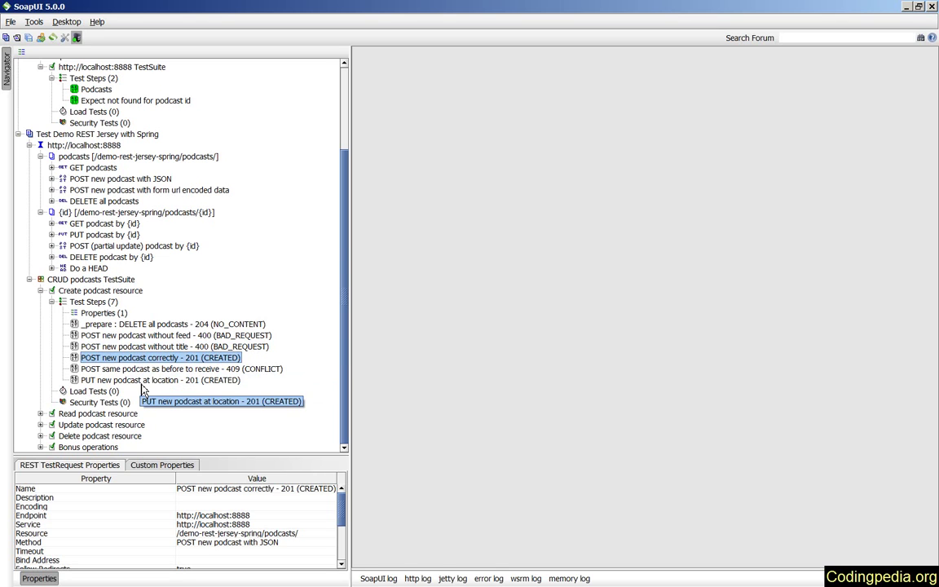
click(142, 385)
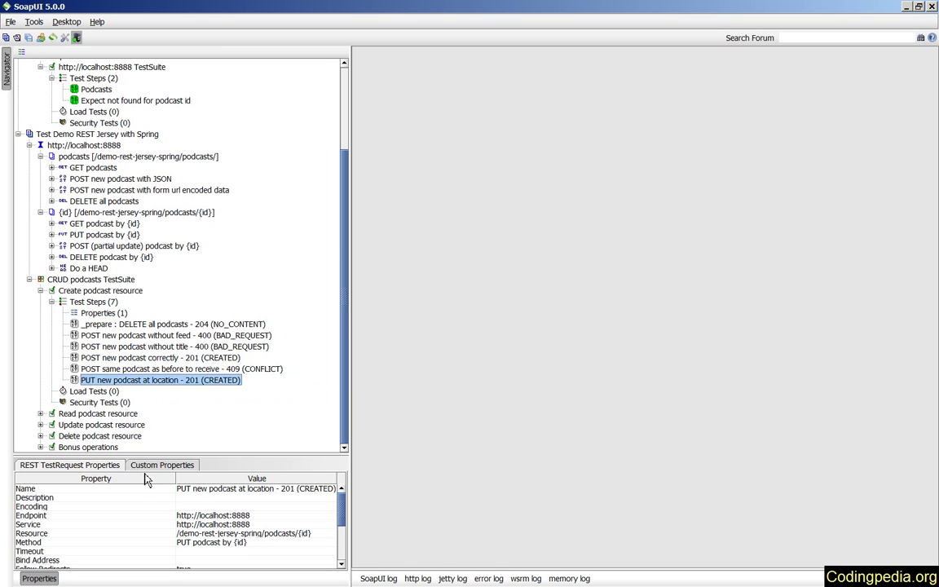
- Open and run the "_prepare : DELETE all podcasts - 204 (NO_CONTENT)" test step, with its window maximized
double_click(145, 325)
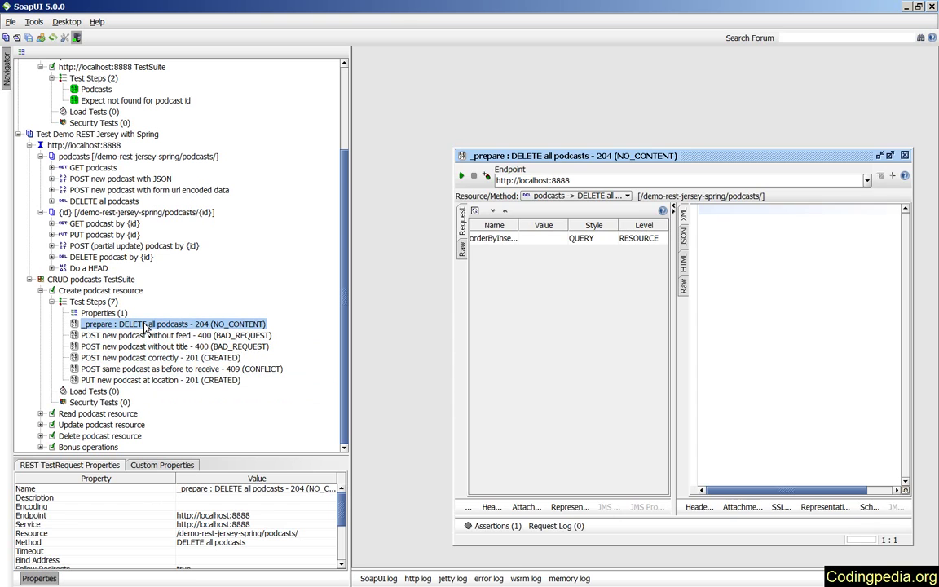
drag(682, 161, 620, 81)
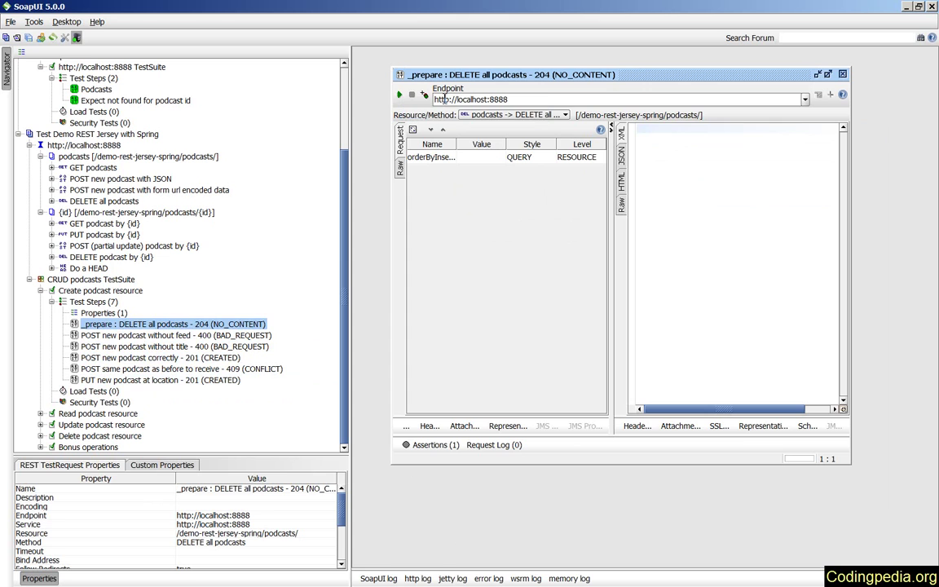
click(400, 96)
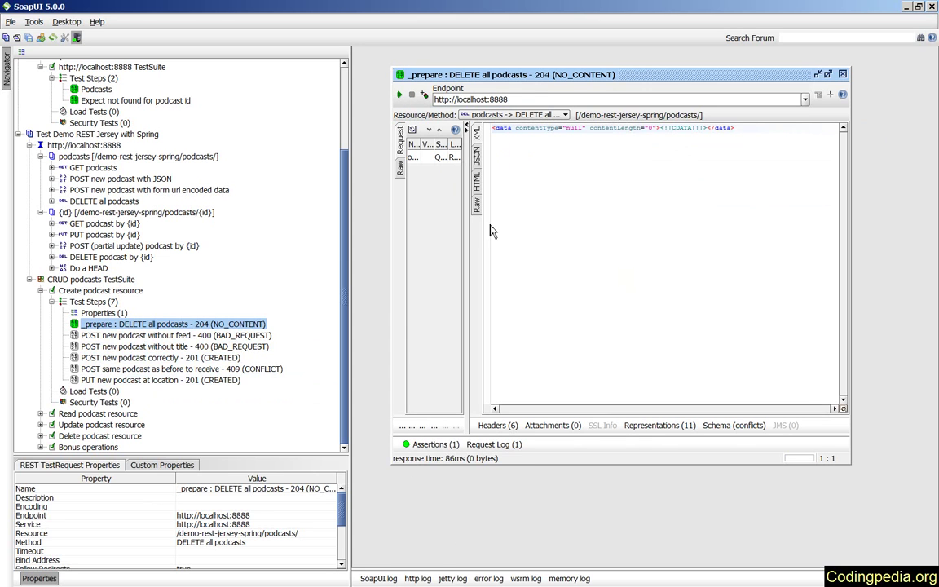
double_click(755, 75)
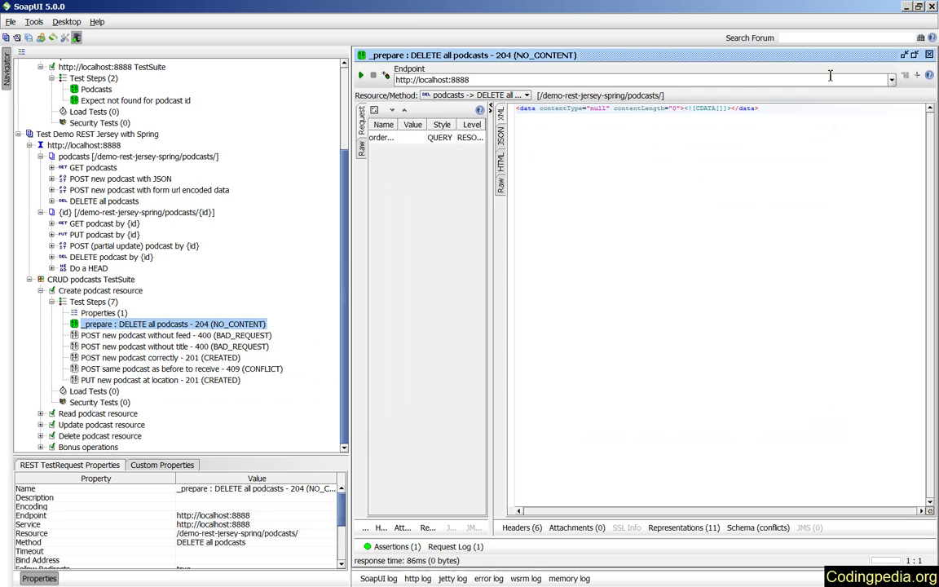
- Check the expected code in the Valid HTTP Status Codes assertion of the DELETE all podcasts test step
click(399, 547)
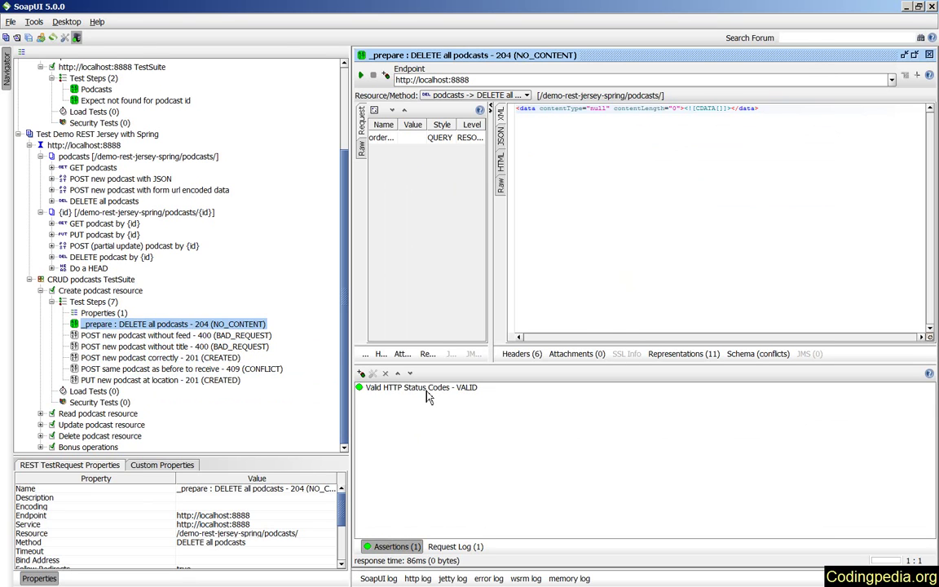
double_click(390, 388)
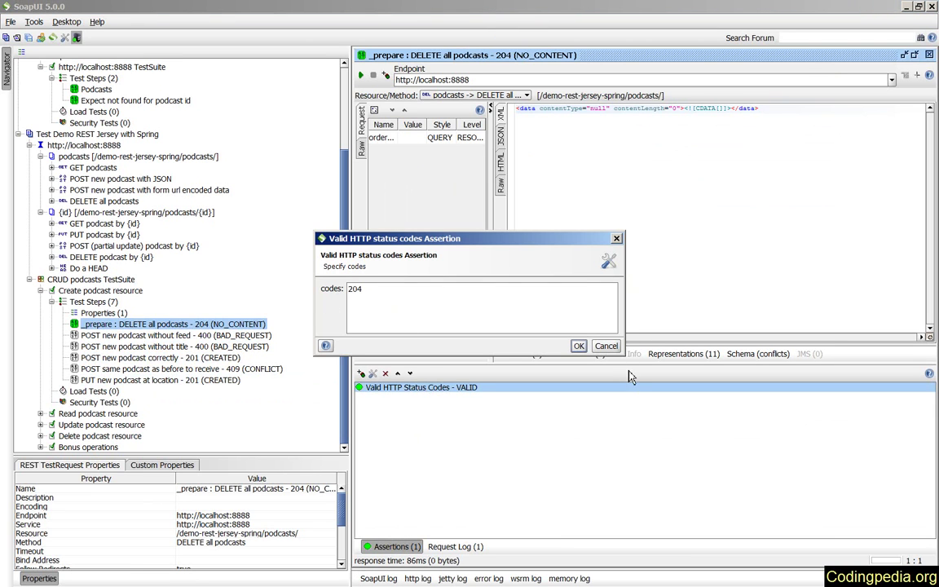
click(578, 347)
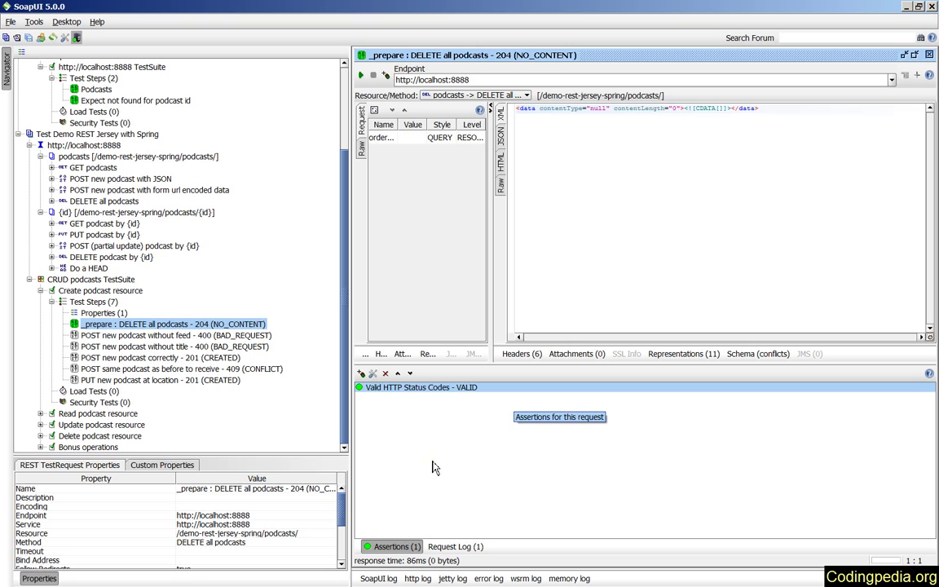
- Open the "POST new podcast without feed - 400 (BAD_REQUEST)" test step maximized, inspect its JSON body and run it
double_click(123, 335)
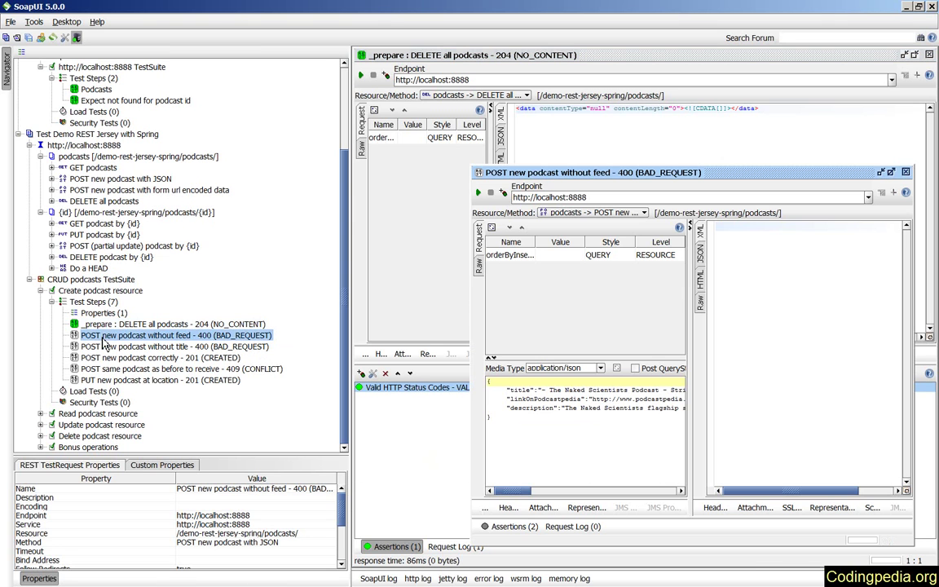
click(892, 172)
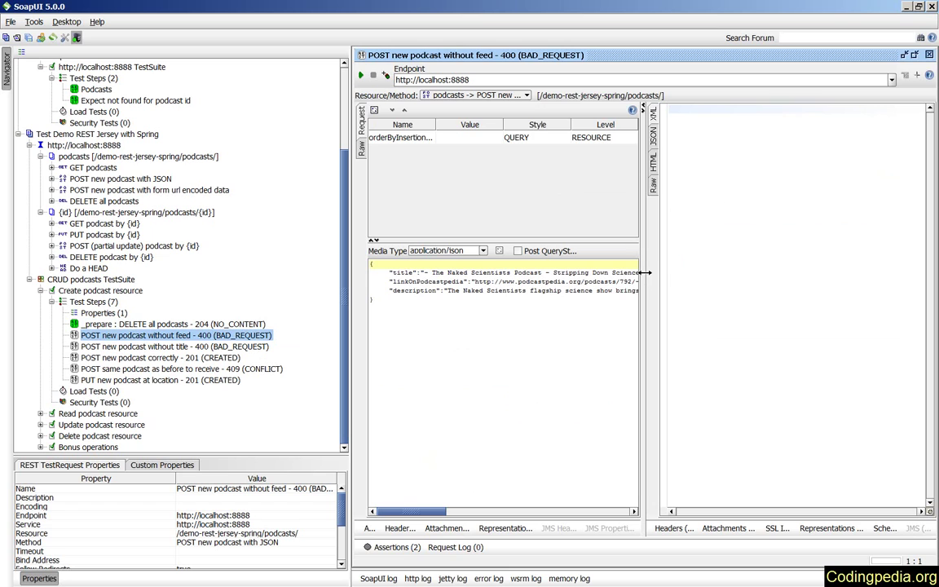
drag(648, 272, 673, 272)
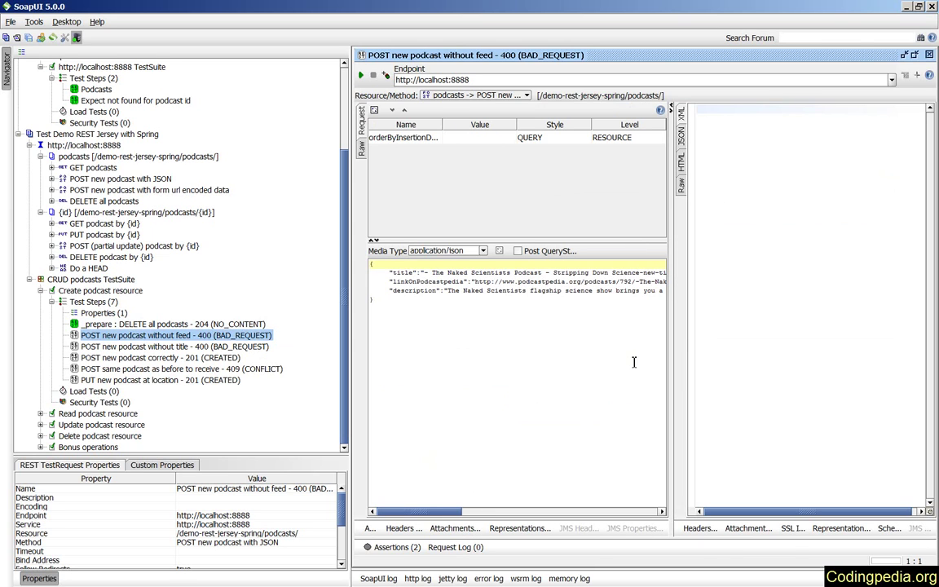
click(431, 290)
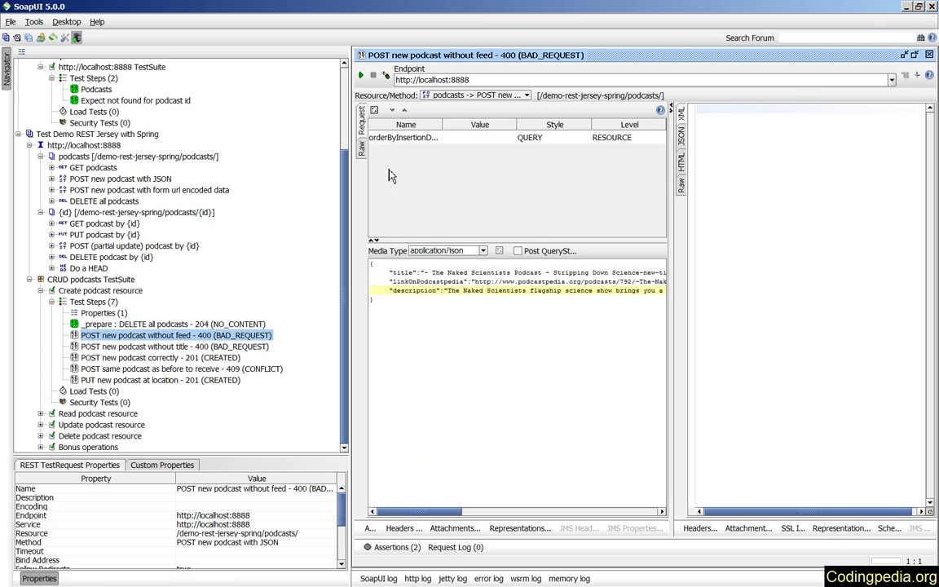
click(361, 74)
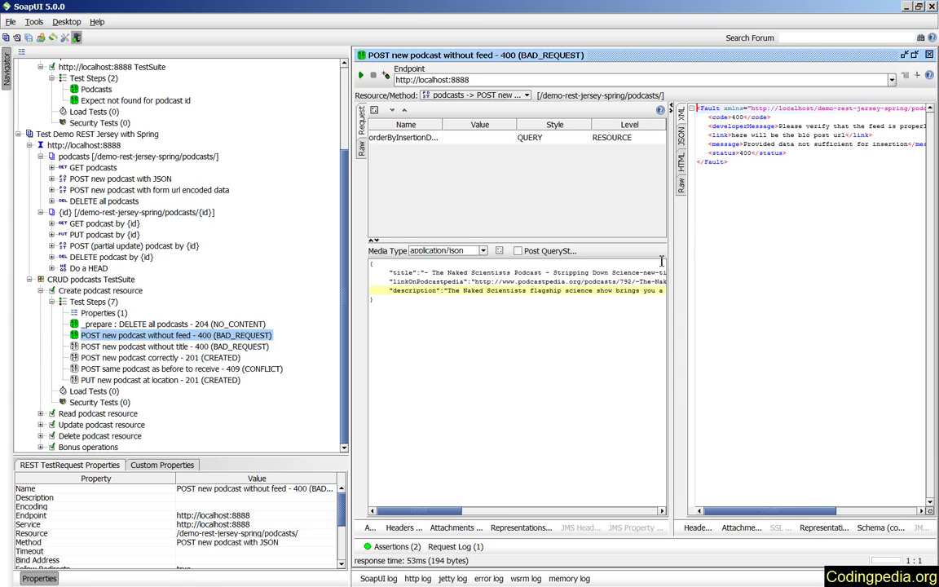
- Examine the developer message and the raw response of the POST new podcast without feed test step
drag(670, 261, 494, 256)
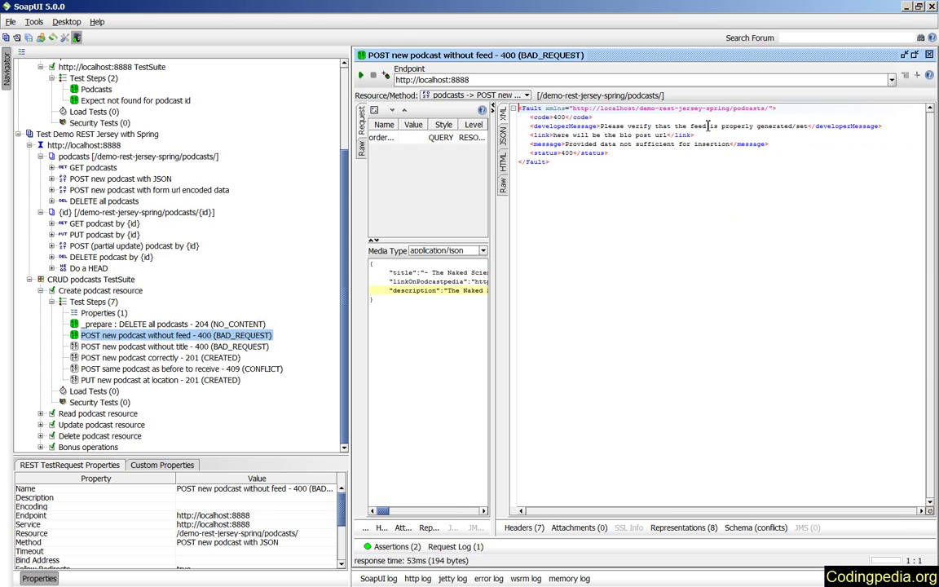
drag(600, 126, 805, 127)
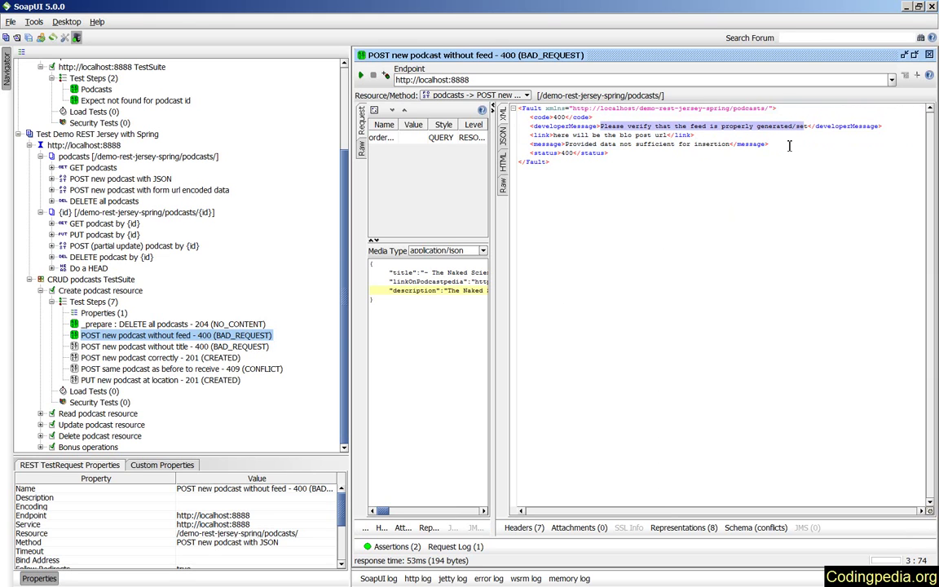
click(504, 189)
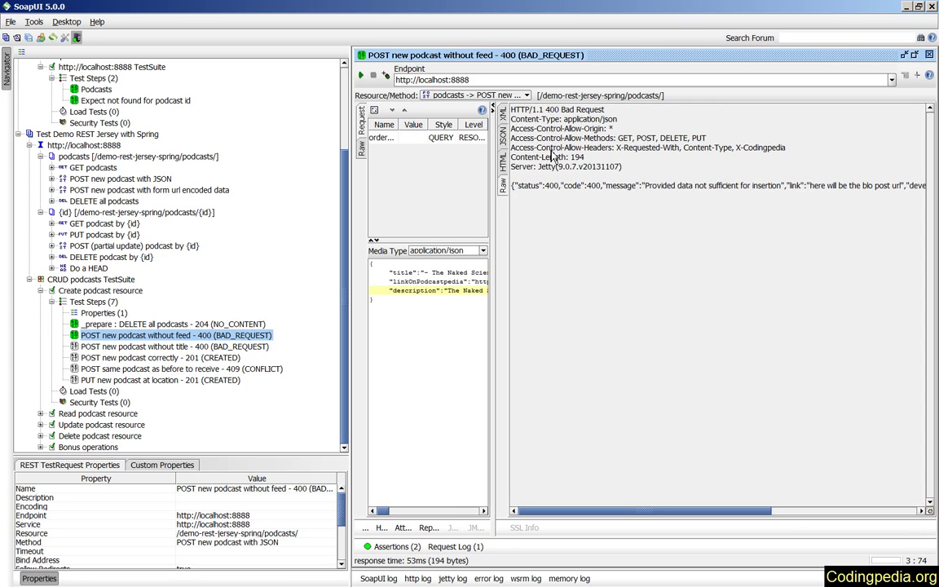
drag(491, 228, 625, 237)
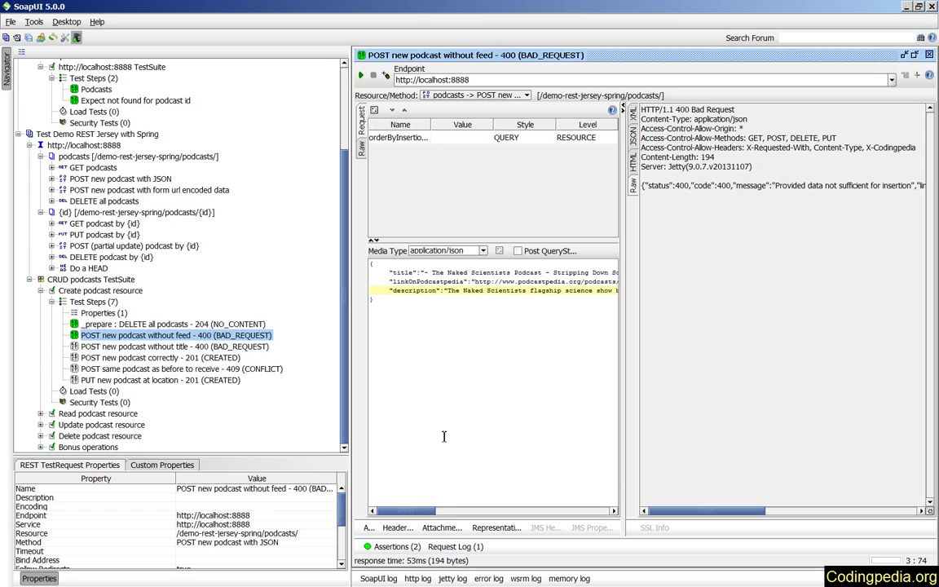
- Open and run the "POST new podcast without title - 400 (BAD_REQUEST)" test step
double_click(171, 347)
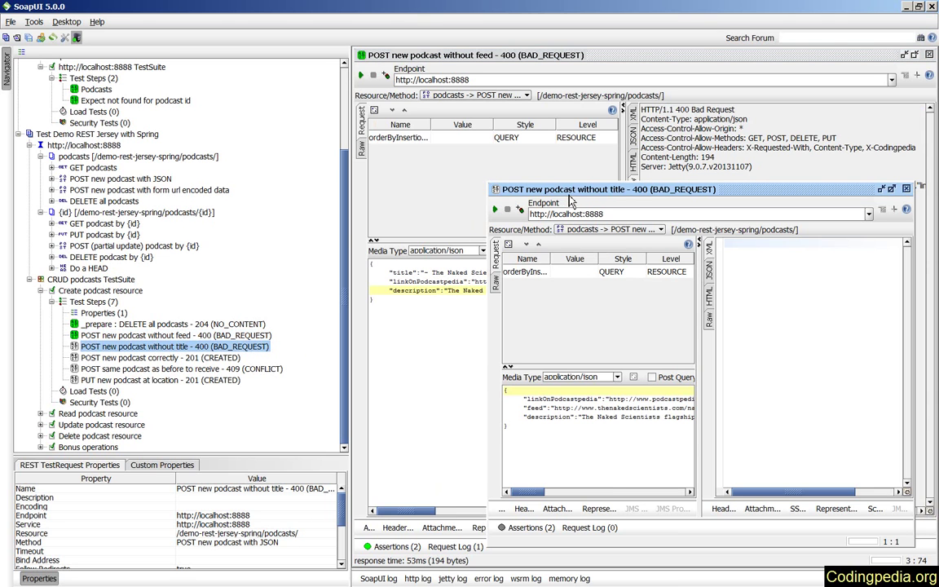
drag(514, 189, 478, 91)
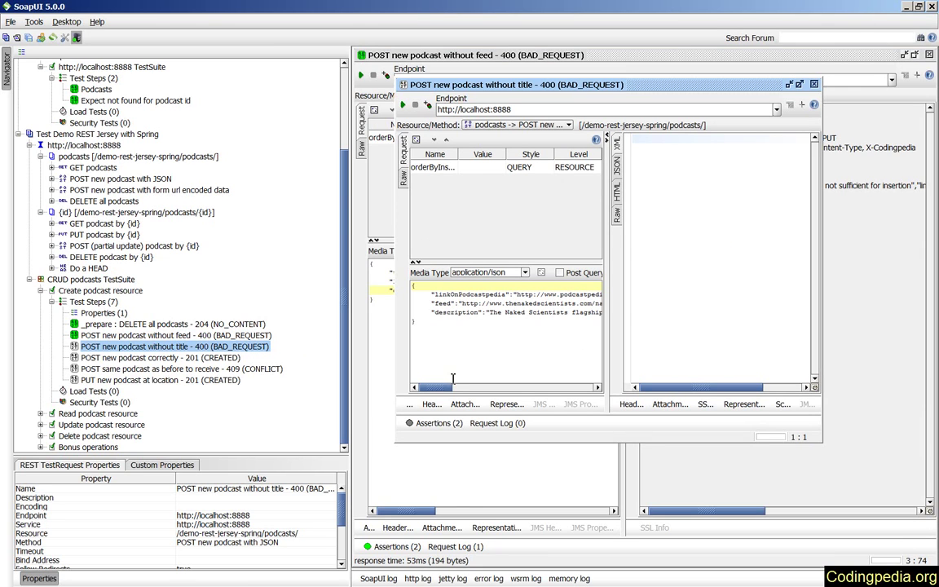
click(402, 105)
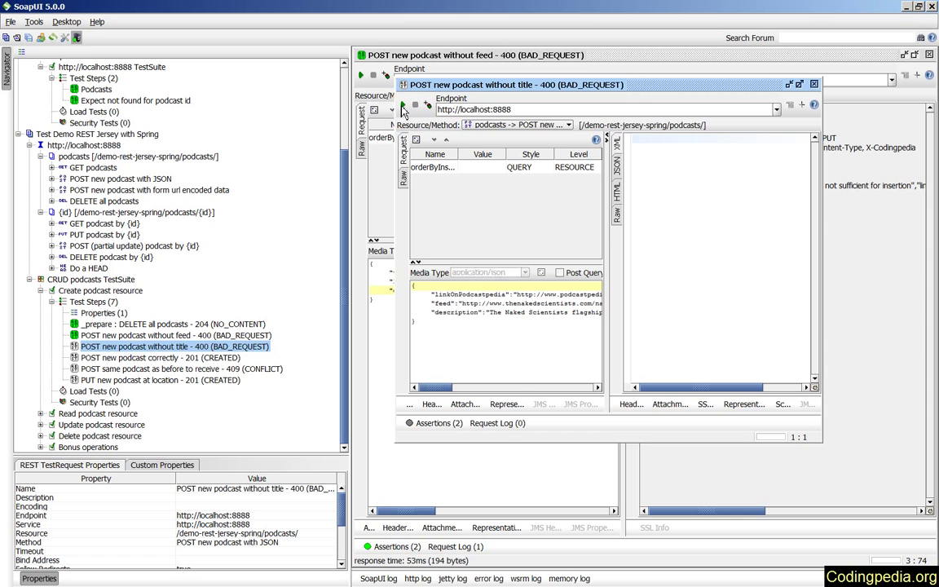
- Check the expected content in the Contains assertion of the POST new podcast without title test step
click(432, 422)
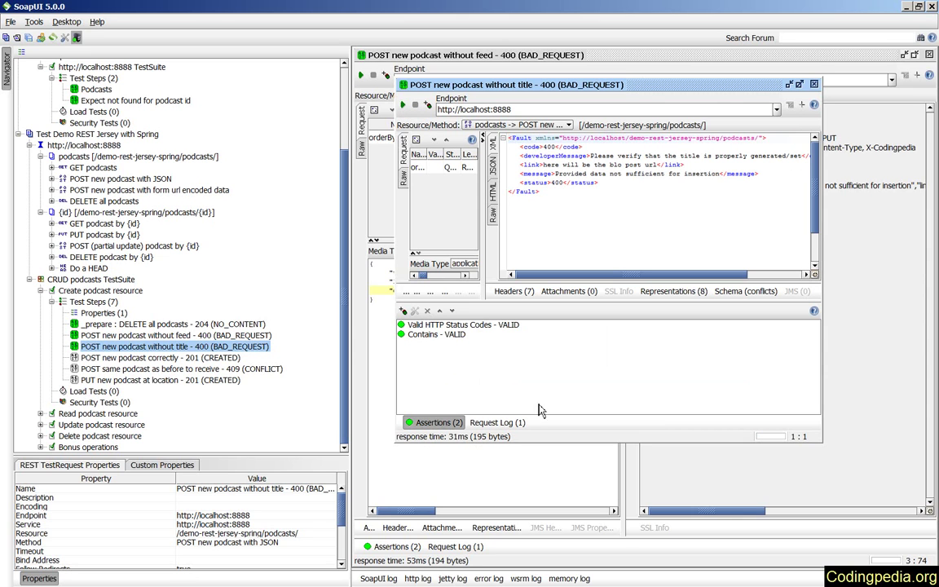
click(430, 338)
double_click(430, 337)
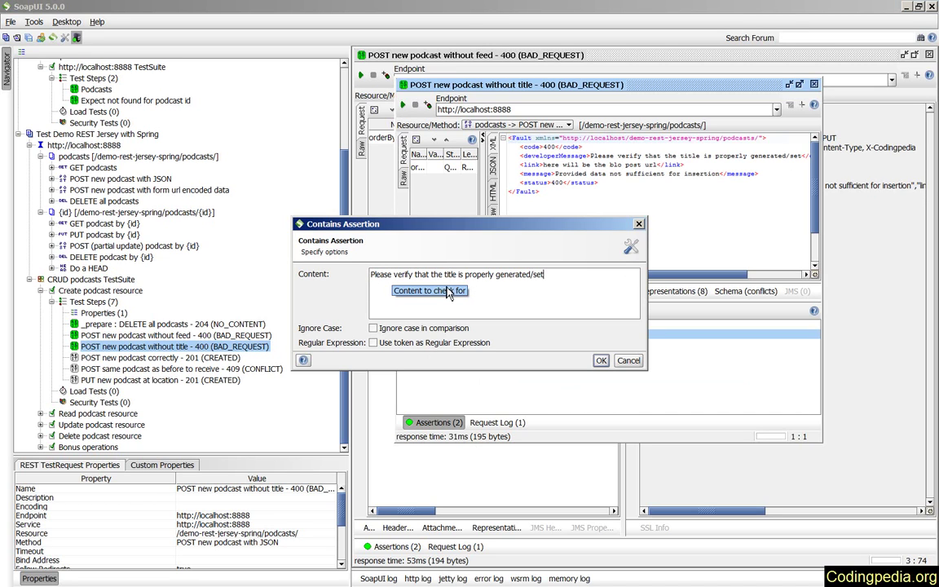
click(639, 225)
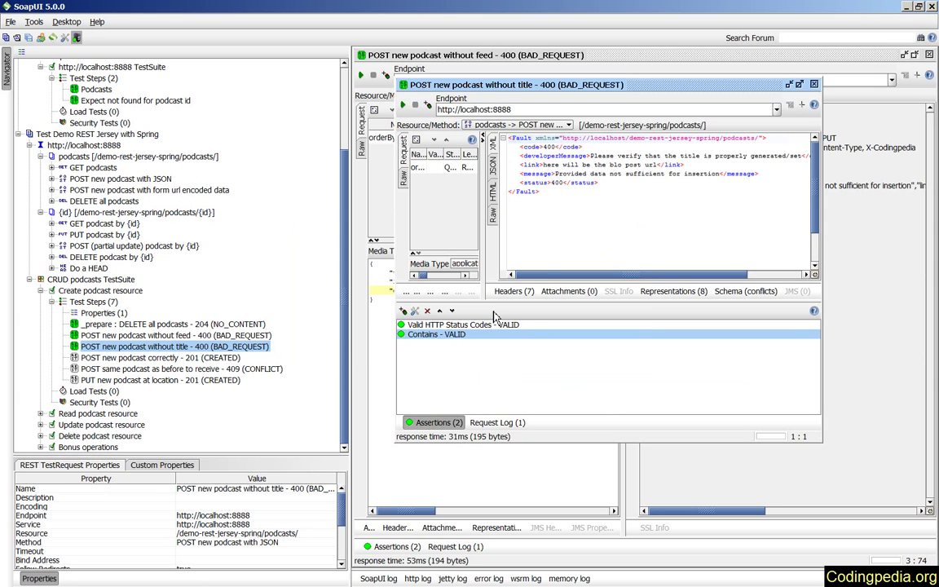
- Check the accepted codes in the Valid HTTP Status Codes assertion of the POST new podcast without title test step
double_click(424, 326)
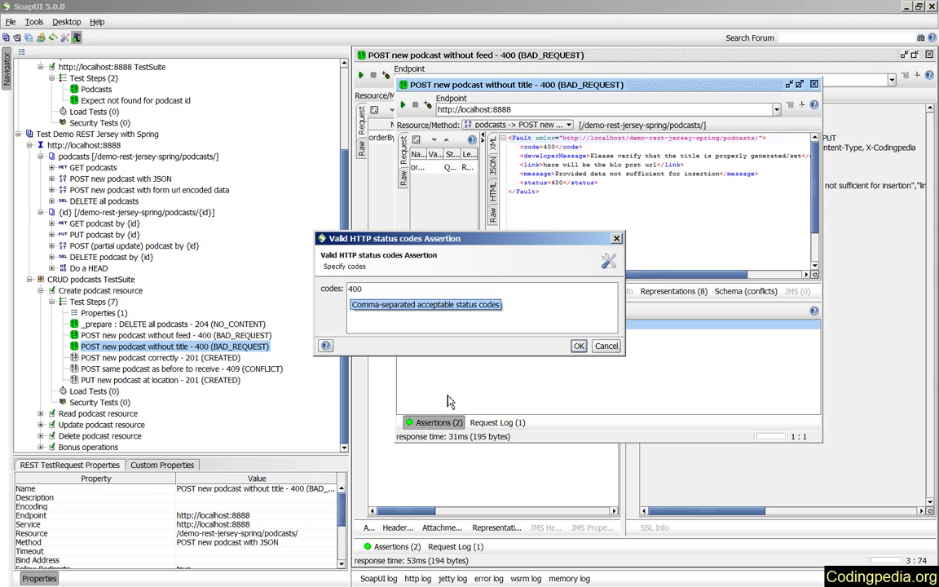
click(578, 346)
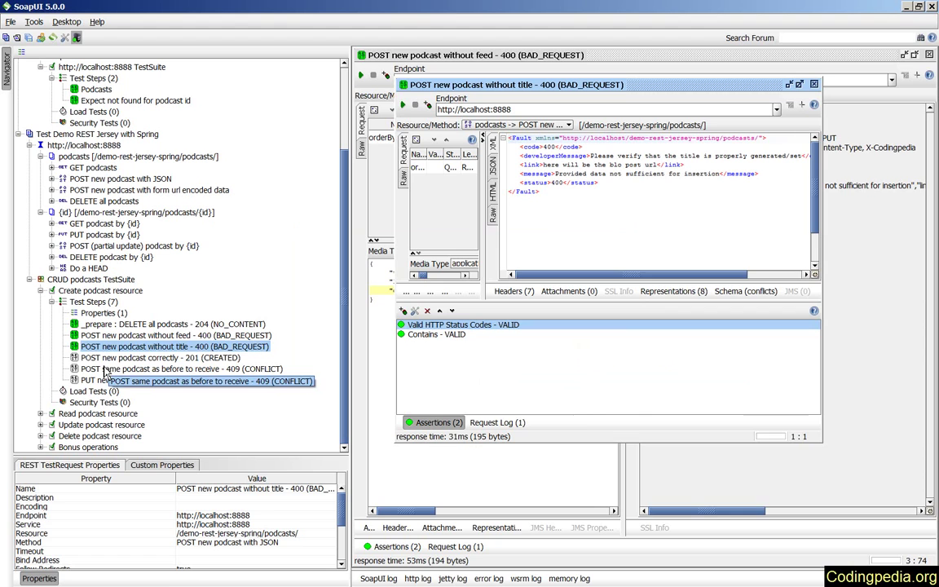
- Open the "POST new podcast correctly - 201 (CREATED)" test step maximized and run it
double_click(102, 359)
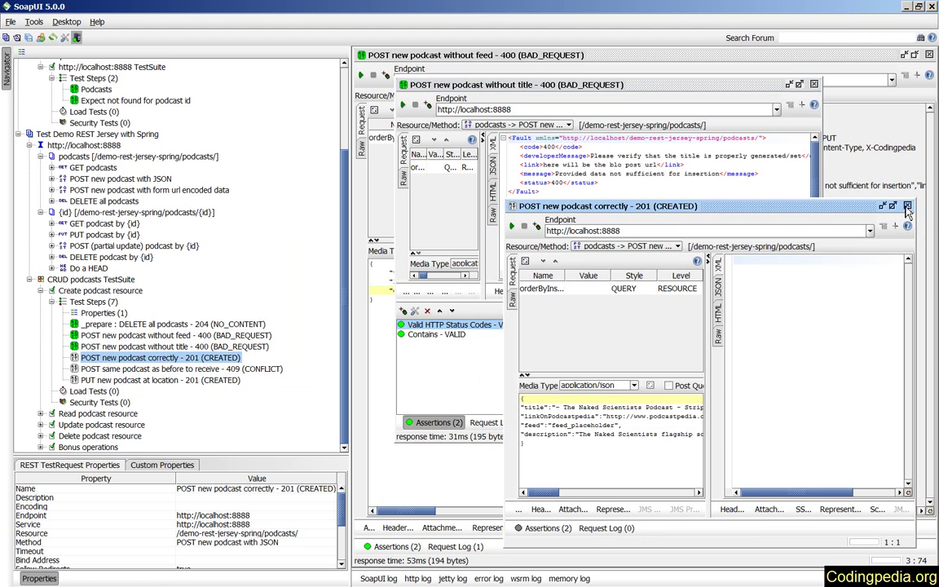
double_click(809, 204)
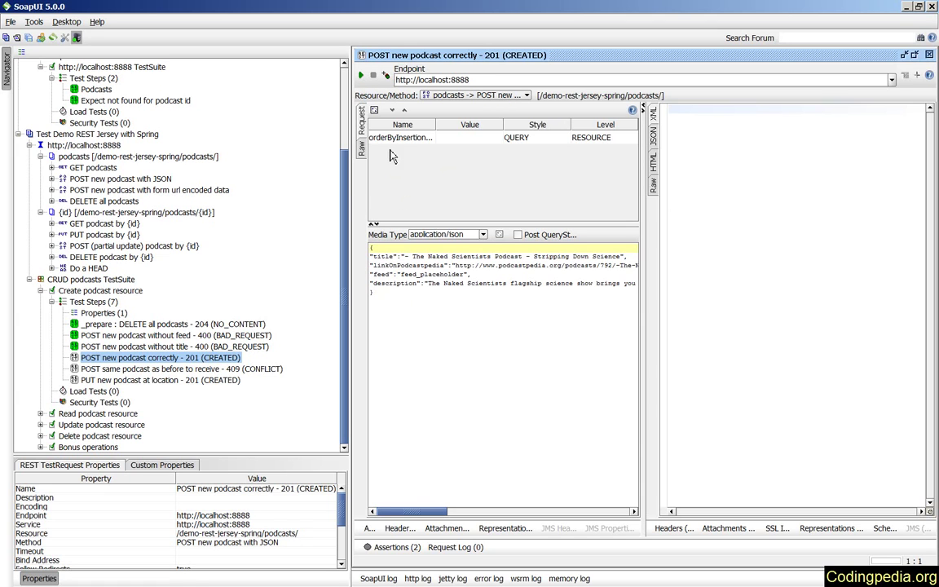
click(444, 95)
click(445, 95)
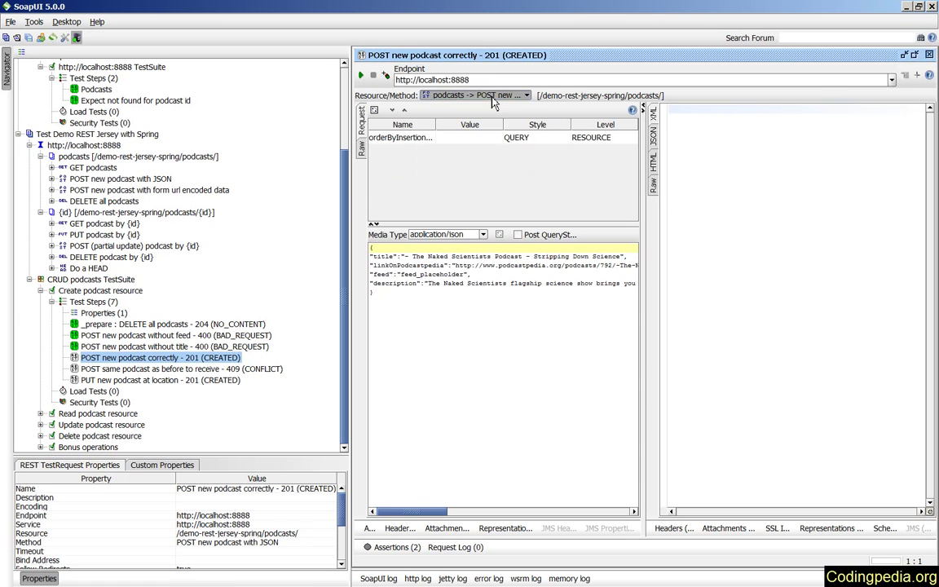
click(360, 74)
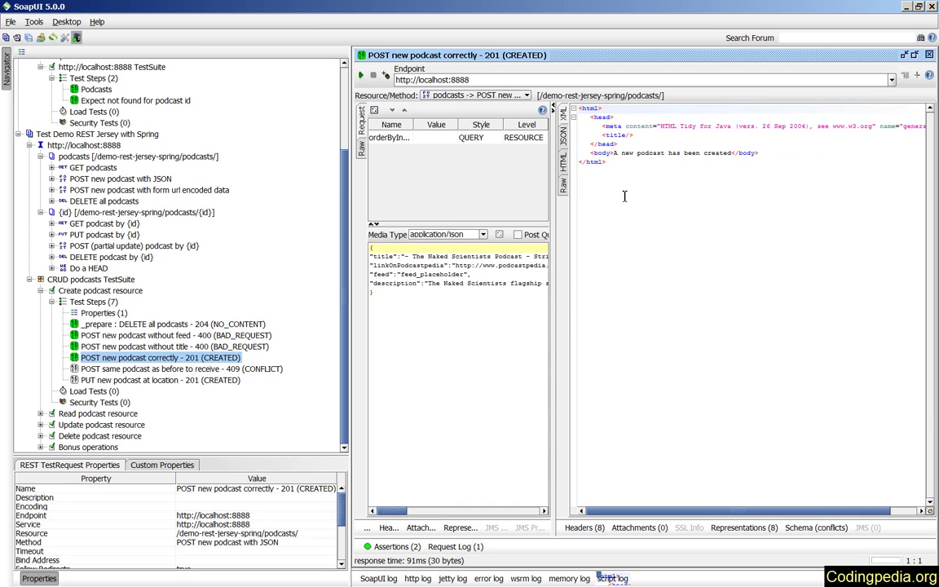
- Examine the raw response of the POST new podcast correctly test step, focusing on its HTTP status line
click(565, 130)
click(564, 121)
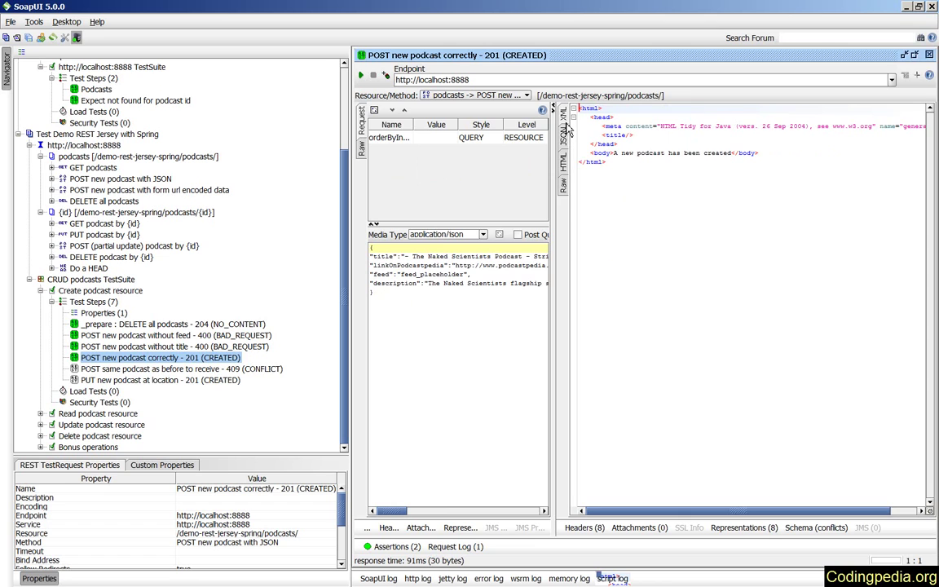
click(563, 184)
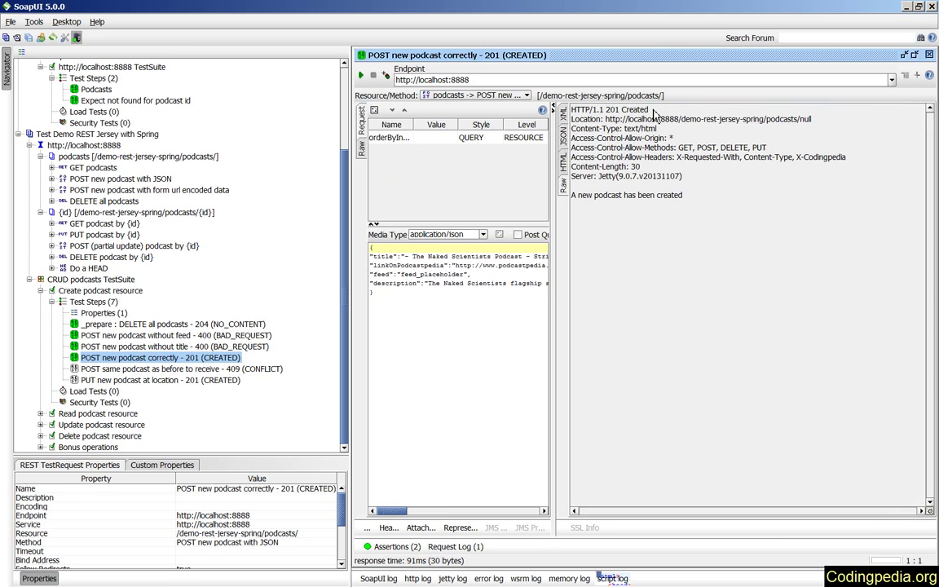
triple_click(592, 110)
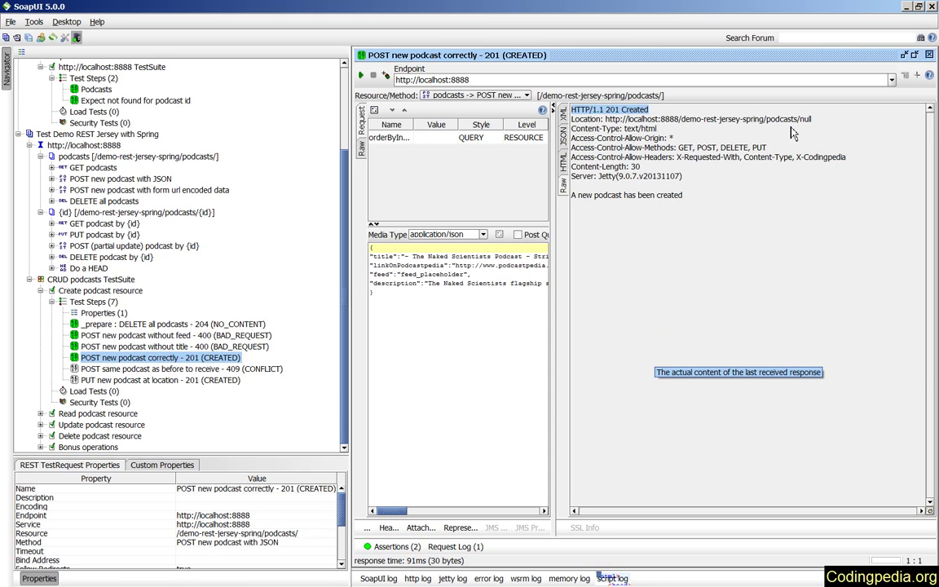
- Open the "POST same podcast as before to receive - 409 (CONFLICT)" test step, inspect the feed in its JSON body and run it
double_click(106, 370)
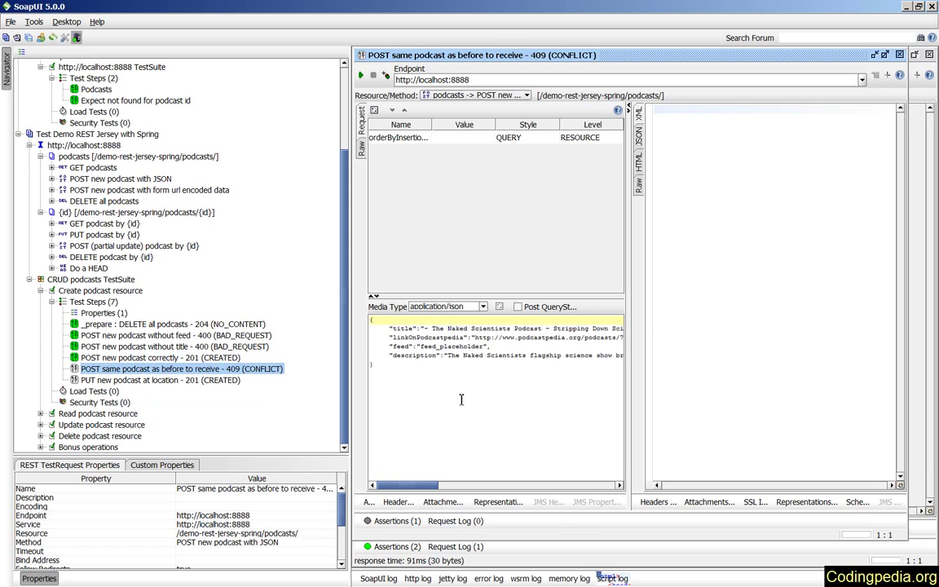
double_click(403, 347)
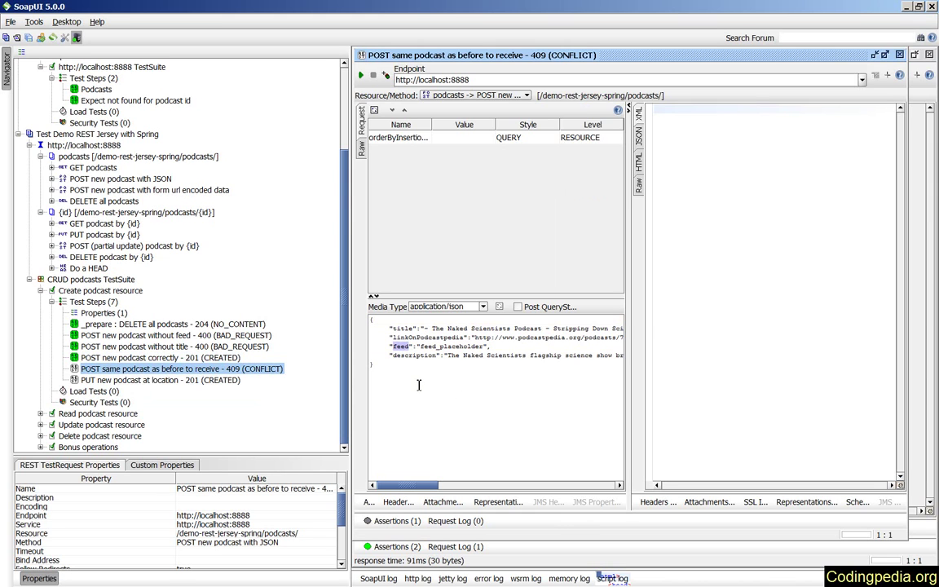
double_click(460, 347)
double_click(401, 346)
click(361, 76)
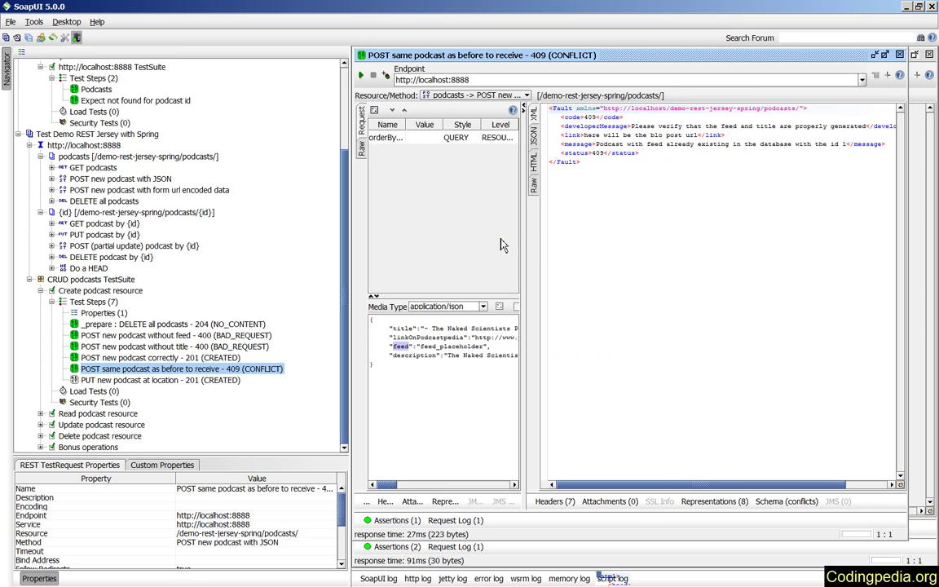
- Check the accepted codes in the Valid HTTP Status Codes assertion of the POST same podcast test step
click(398, 521)
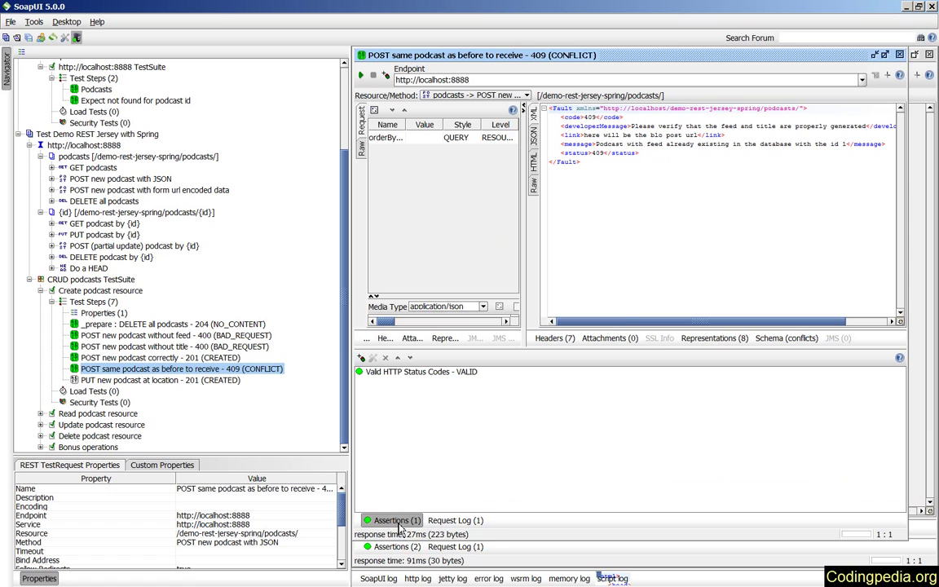
double_click(385, 372)
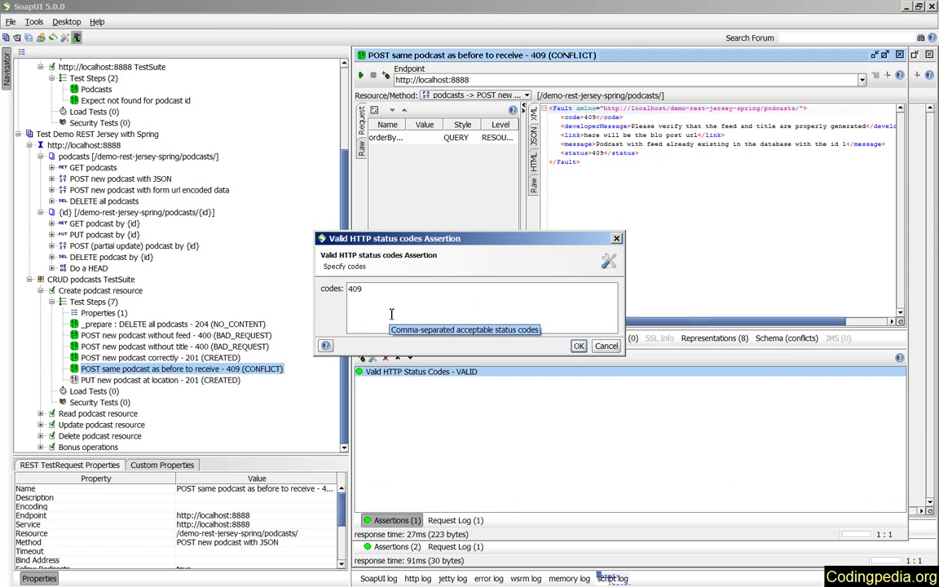
click(578, 345)
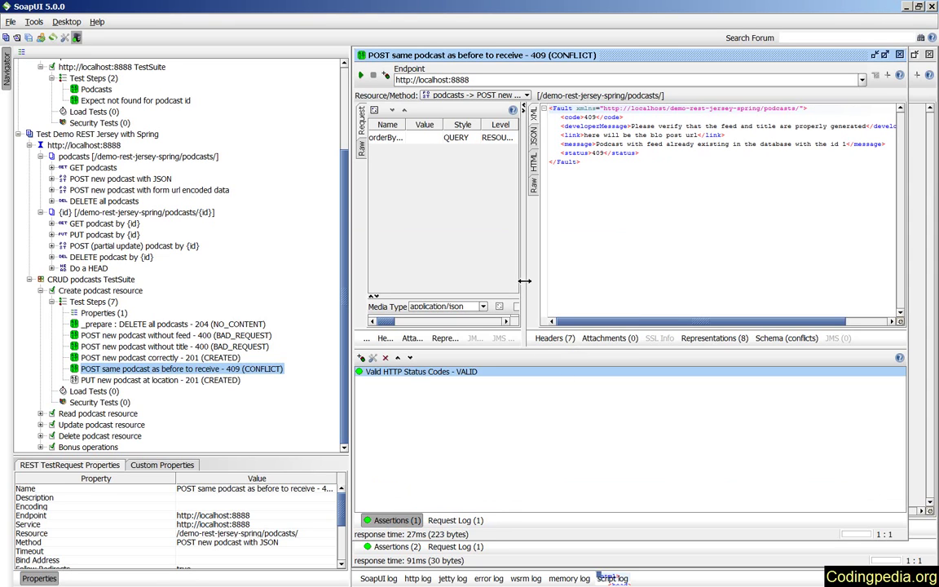
- Resize the request, response and assertion areas of the POST same podcast test step and examine the message in its JSON response
drag(525, 261, 608, 277)
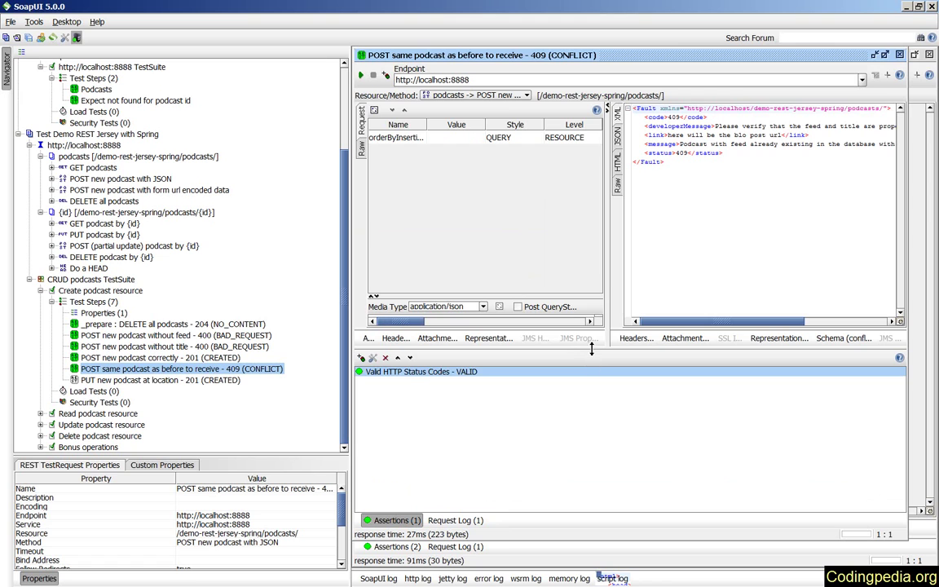
drag(534, 349, 596, 426)
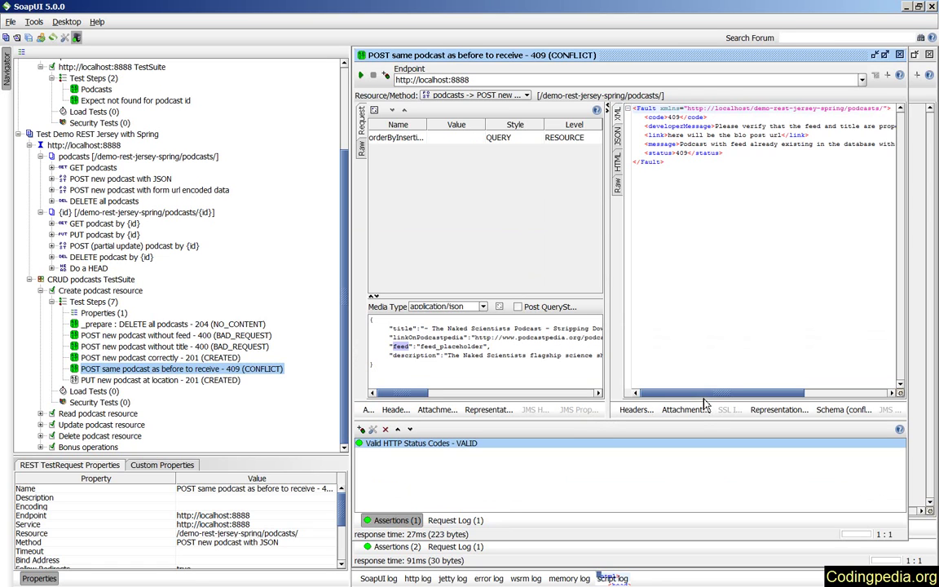
mouse_move(765, 393)
mouse_down()
mouse_move(776, 400)
mouse_move(761, 400)
mouse_up()
click(616, 140)
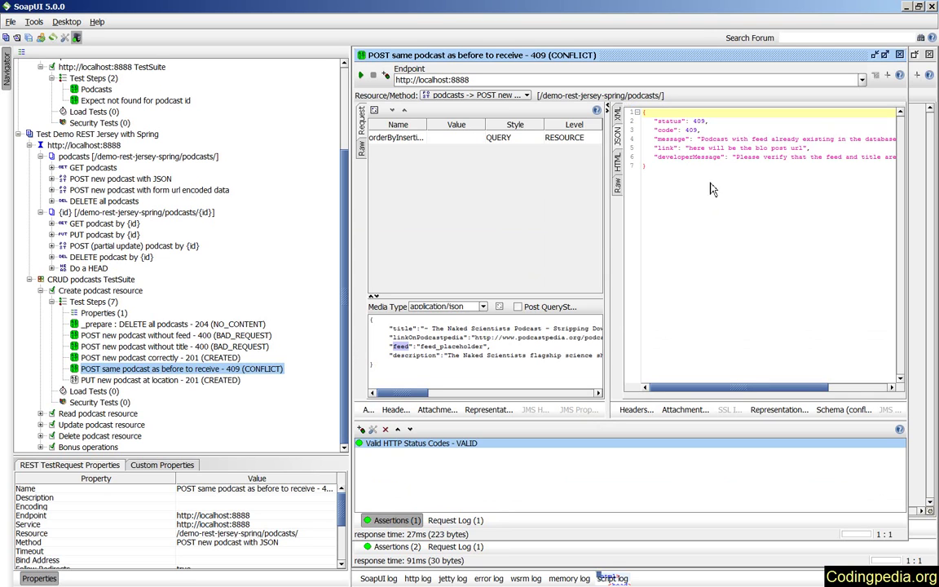
drag(606, 235, 453, 212)
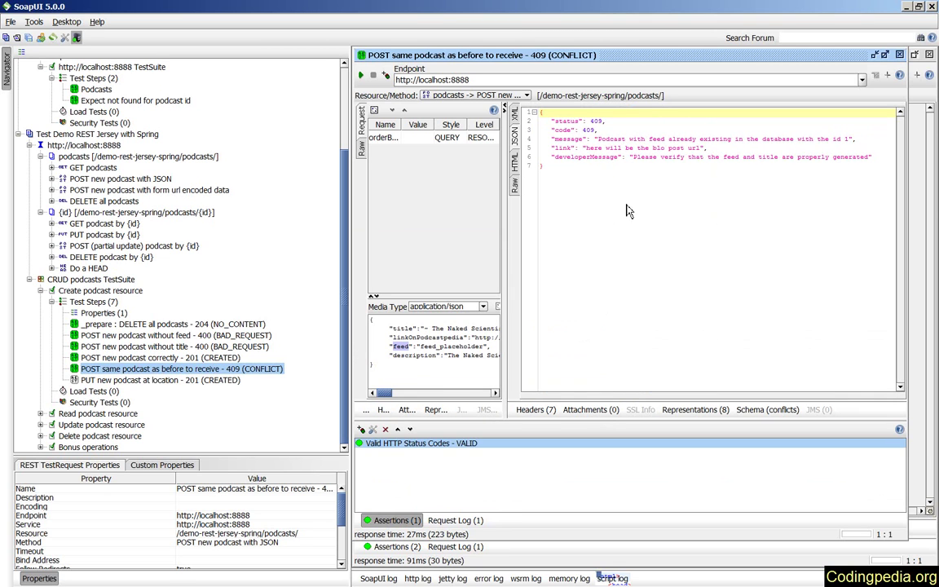
click(606, 145)
drag(597, 139, 850, 141)
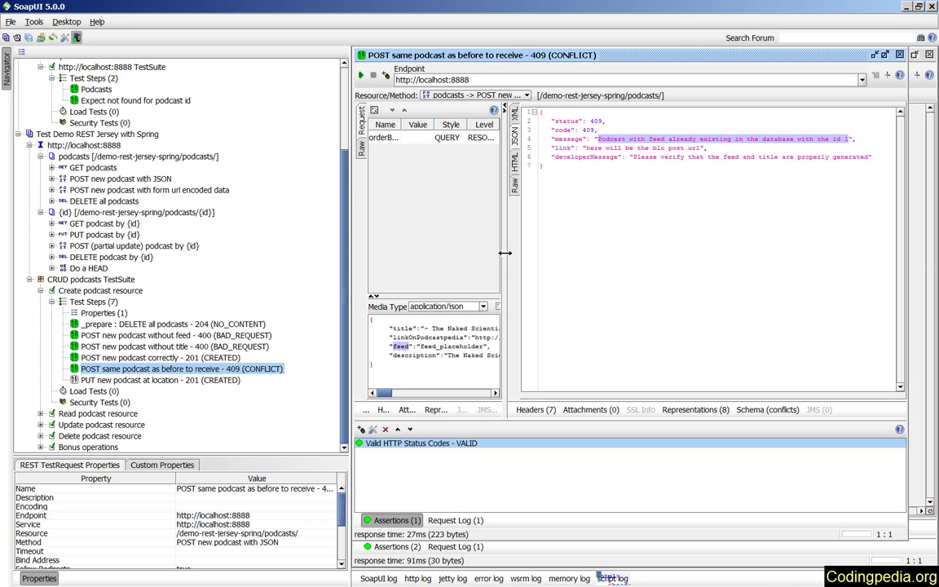
drag(503, 253, 595, 254)
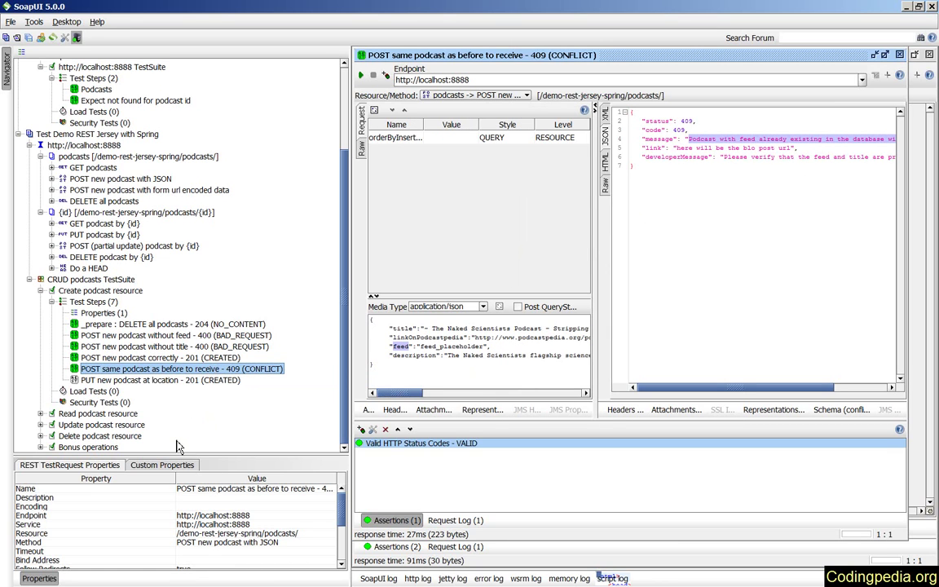
- Open the "PUT new podcast at location - 201 (CREATED)" test step, inspect the id in its body and parameters, and run it
click(170, 382)
double_click(171, 383)
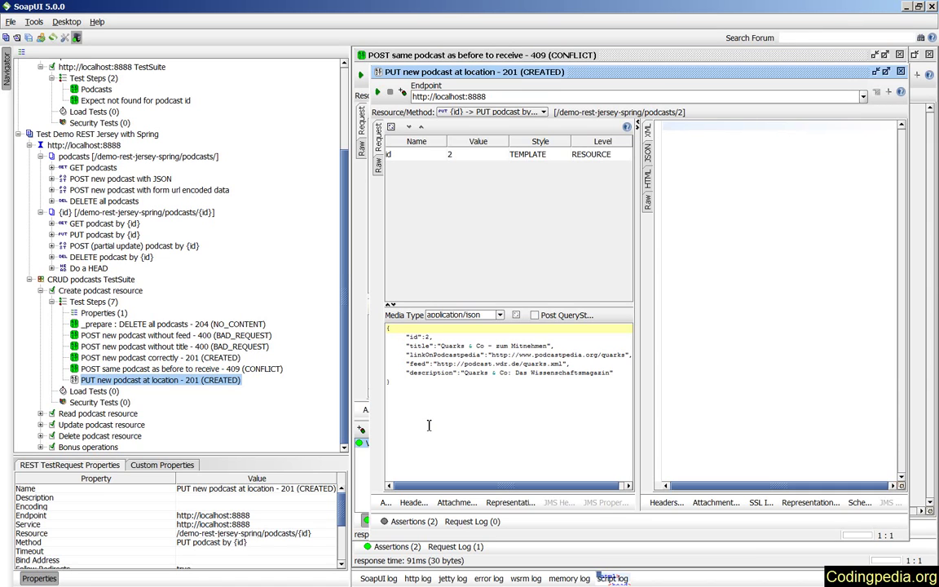
double_click(425, 337)
drag(423, 336, 410, 337)
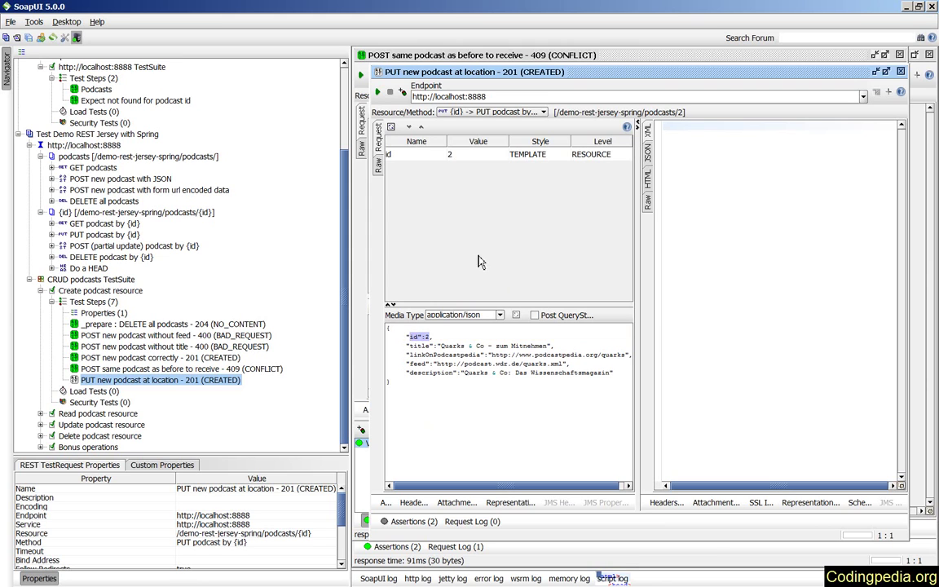
click(424, 154)
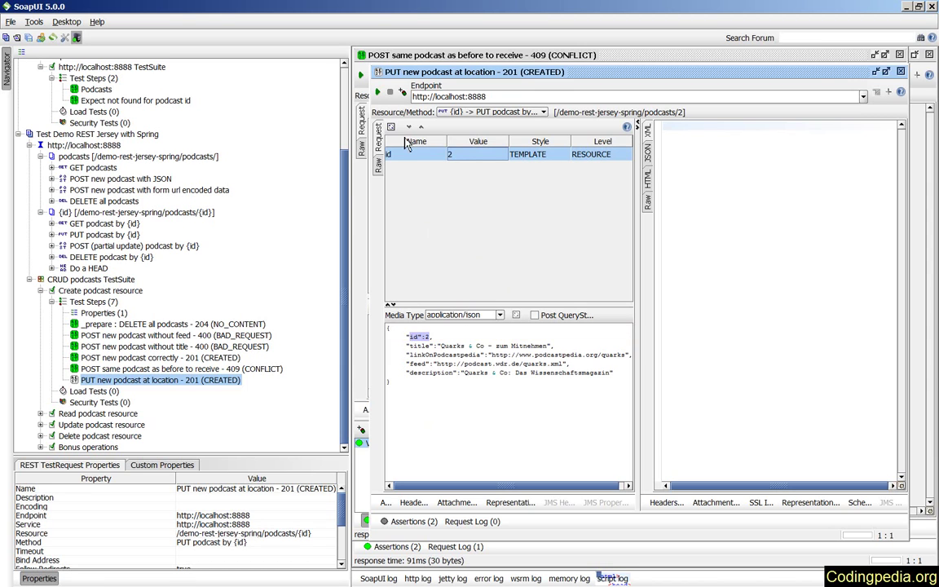
click(378, 94)
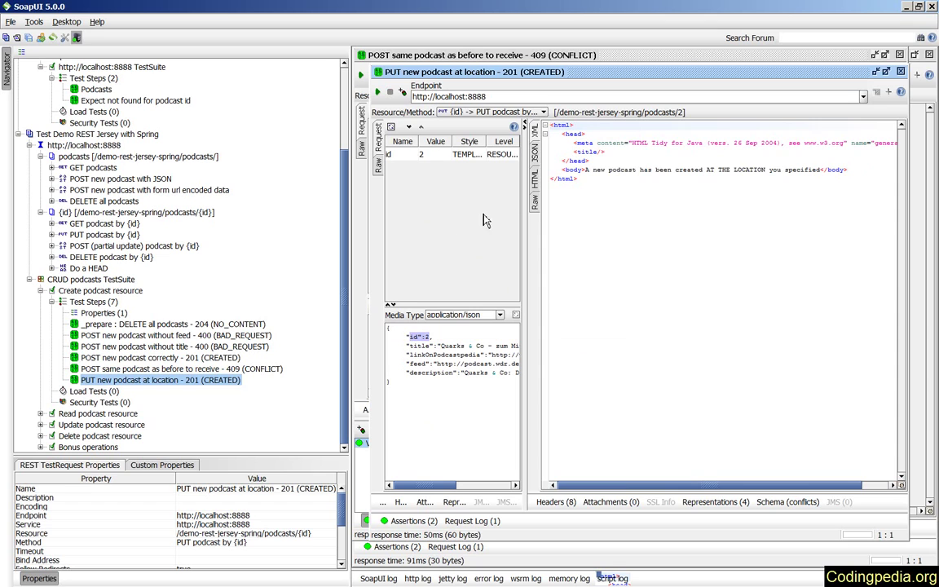
- Examine the status line and Location header in the raw response of the PUT new podcast at location test step
click(534, 206)
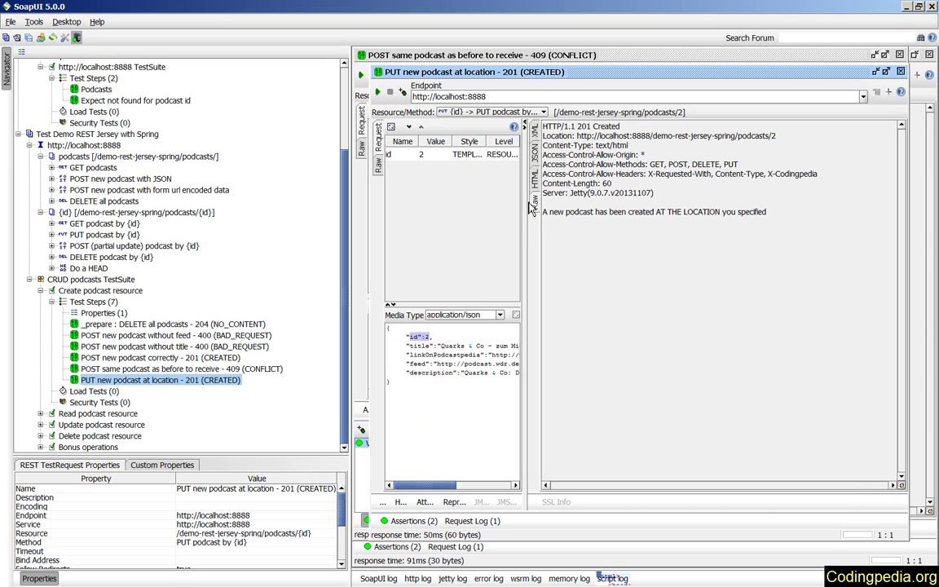
drag(624, 127, 576, 132)
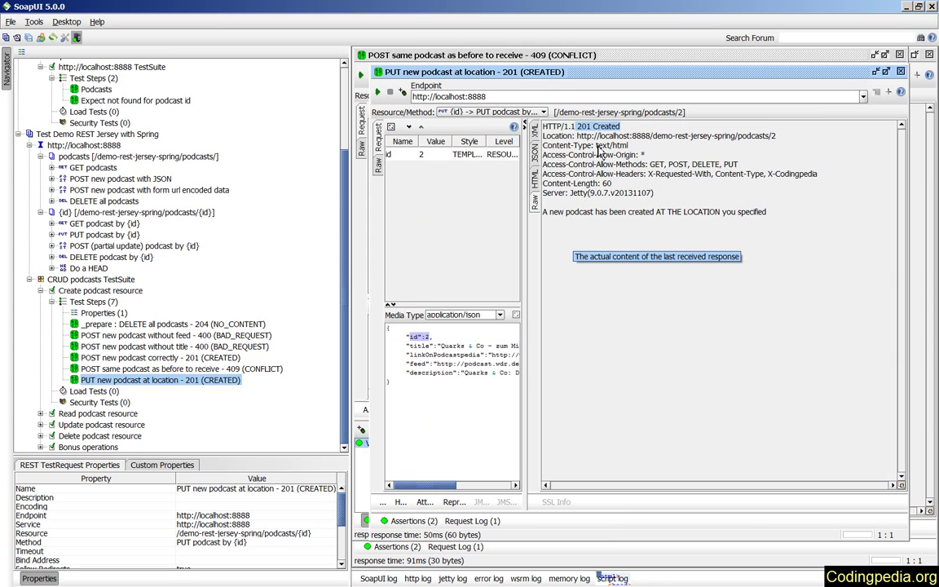
click(545, 139)
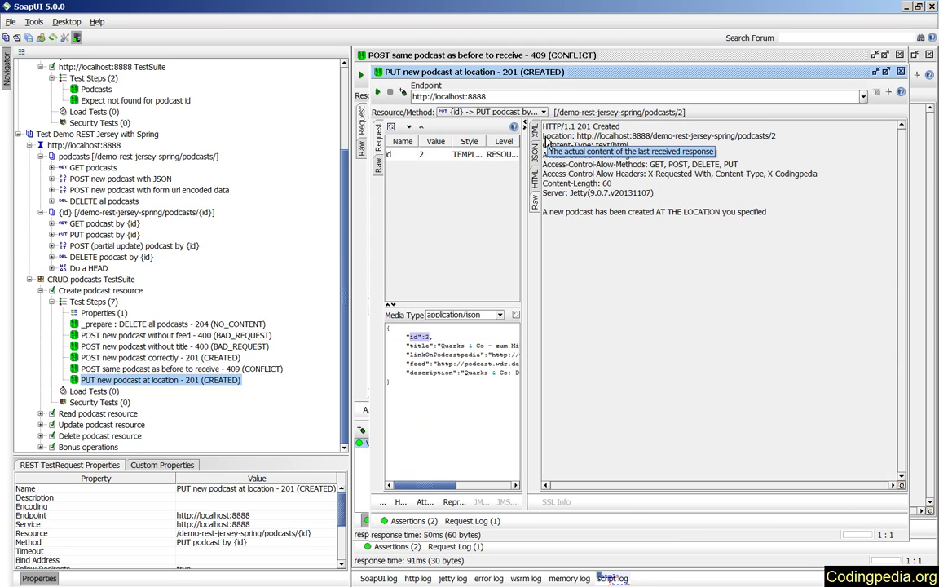
drag(543, 135, 795, 141)
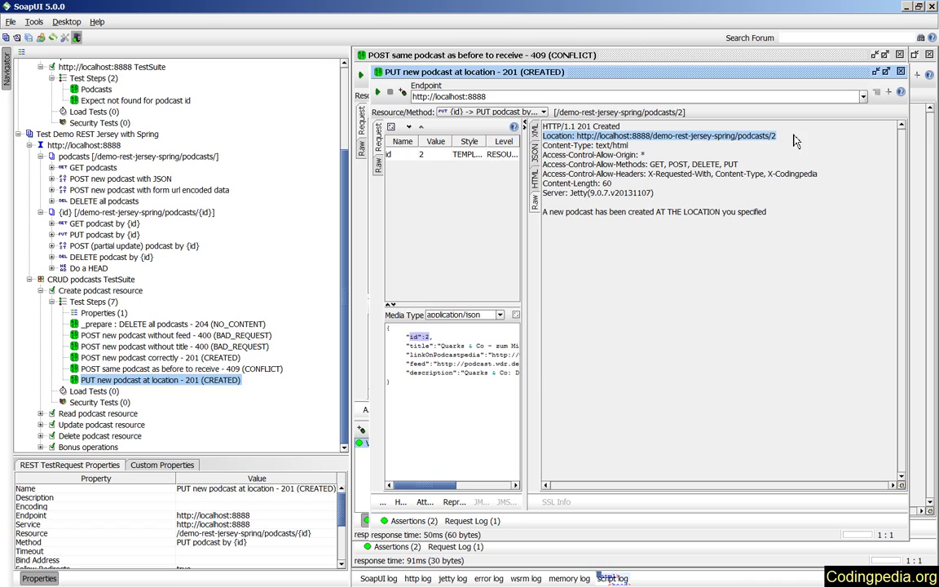
click(795, 141)
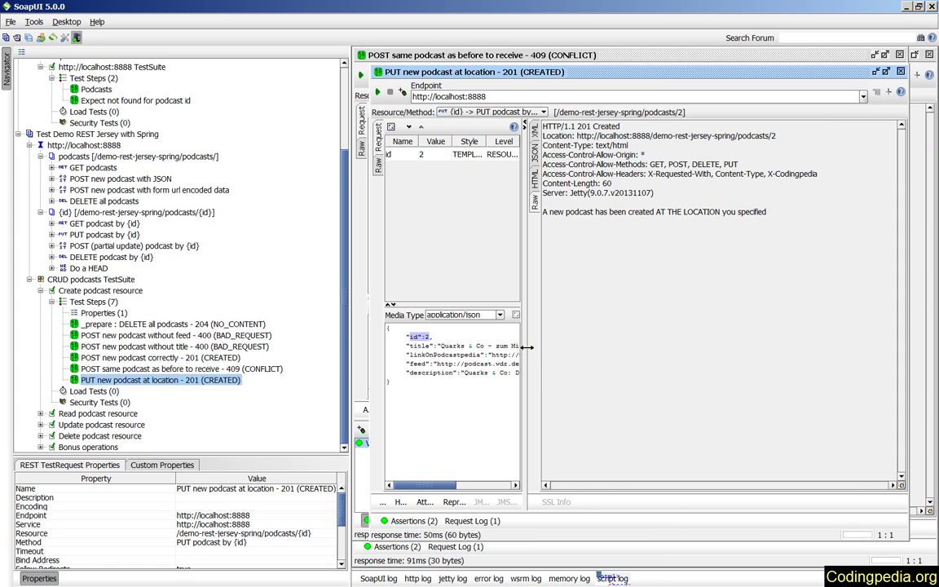
- Widen the request area and check the accepted codes in the PUT test step's Valid HTTP Status Codes assertion
drag(526, 355, 637, 326)
click(408, 522)
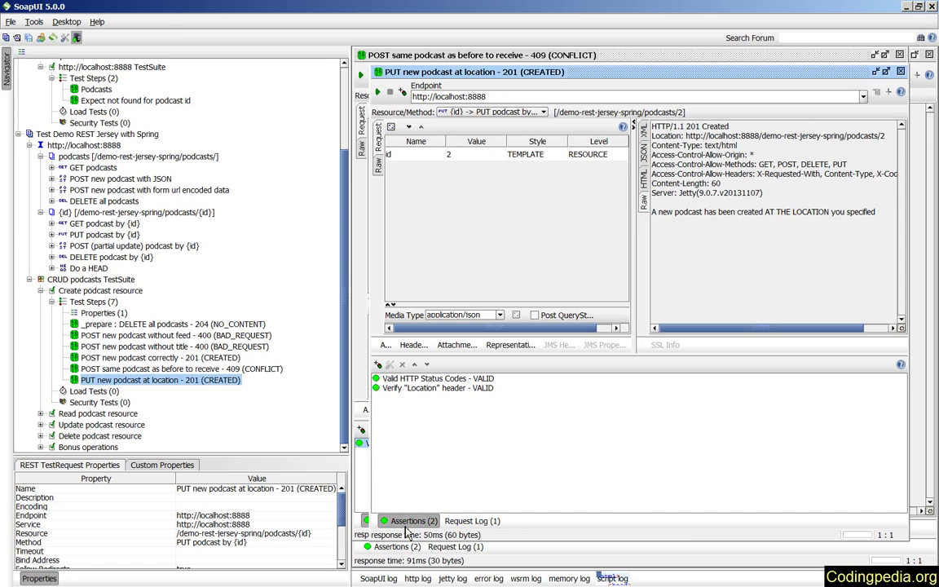
double_click(435, 379)
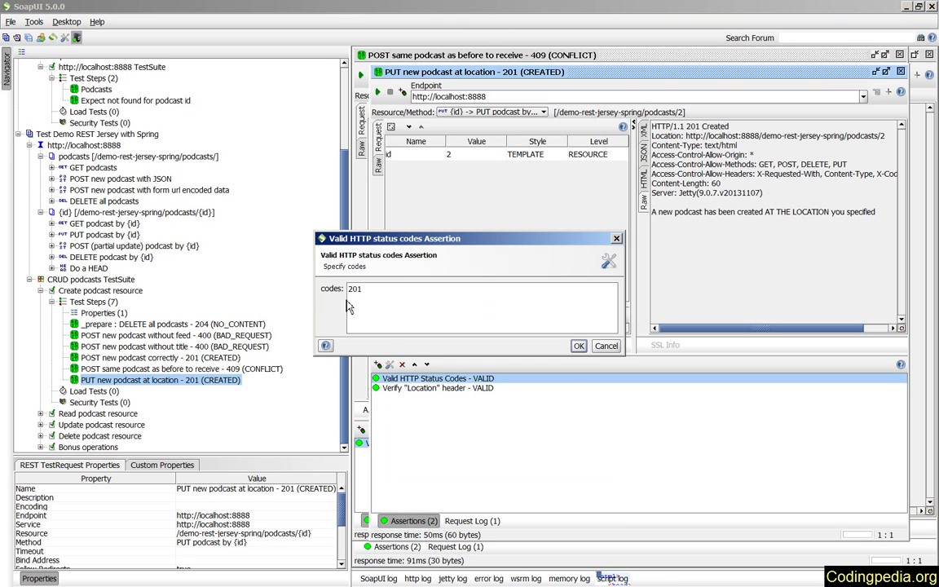
click(578, 346)
- Open the Verify "Location" header script assertion, enlarge its window, and examine the Location check in the script
double_click(432, 388)
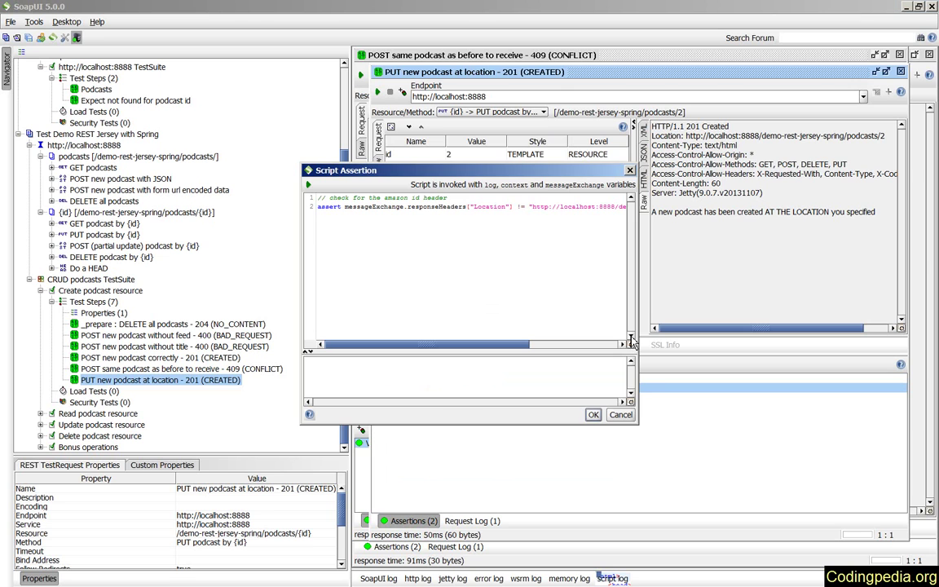
drag(637, 423, 852, 515)
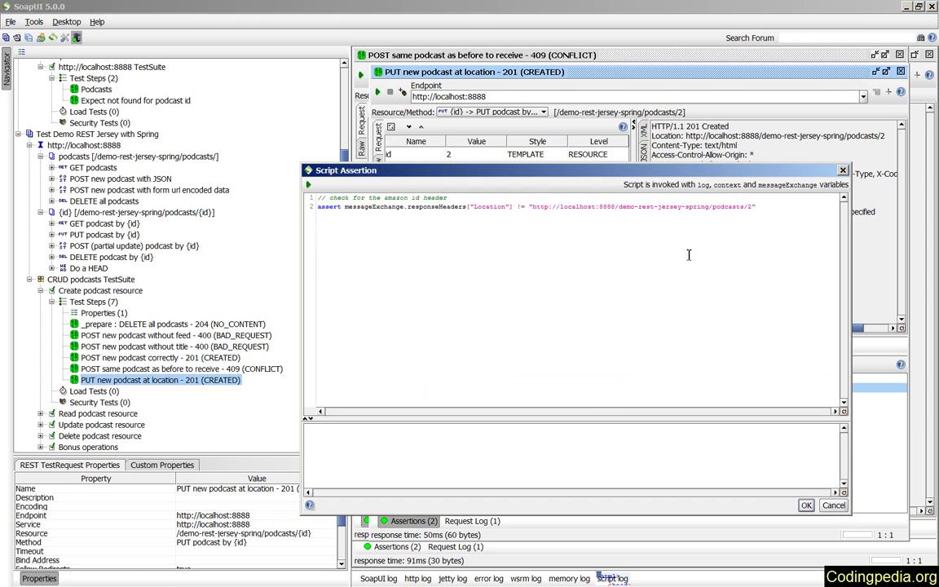
drag(658, 181, 409, 63)
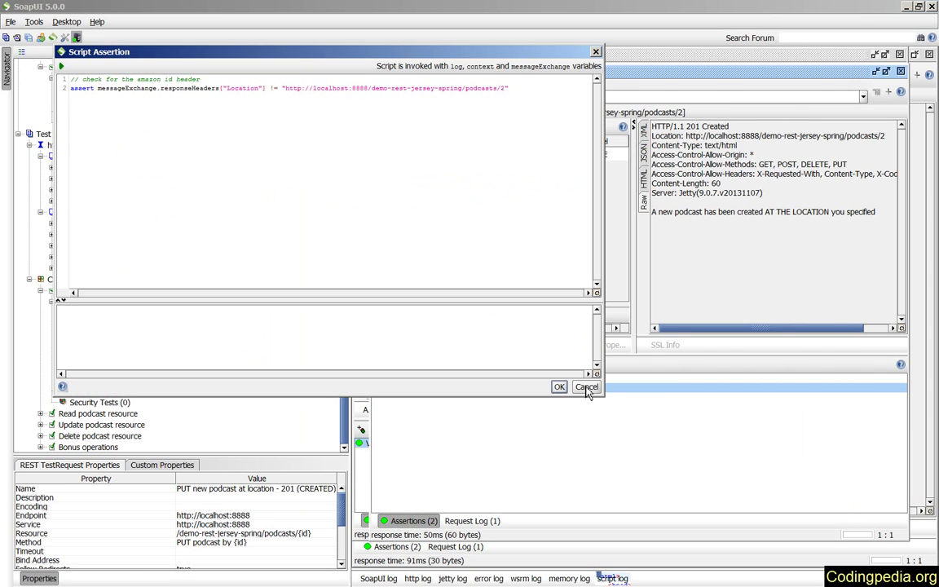
drag(604, 398, 765, 482)
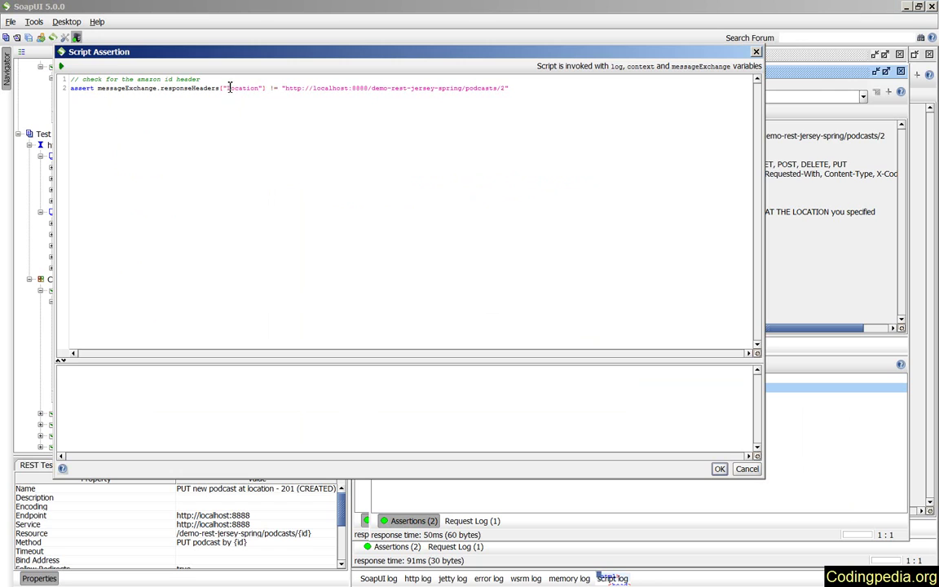
drag(228, 88, 256, 90)
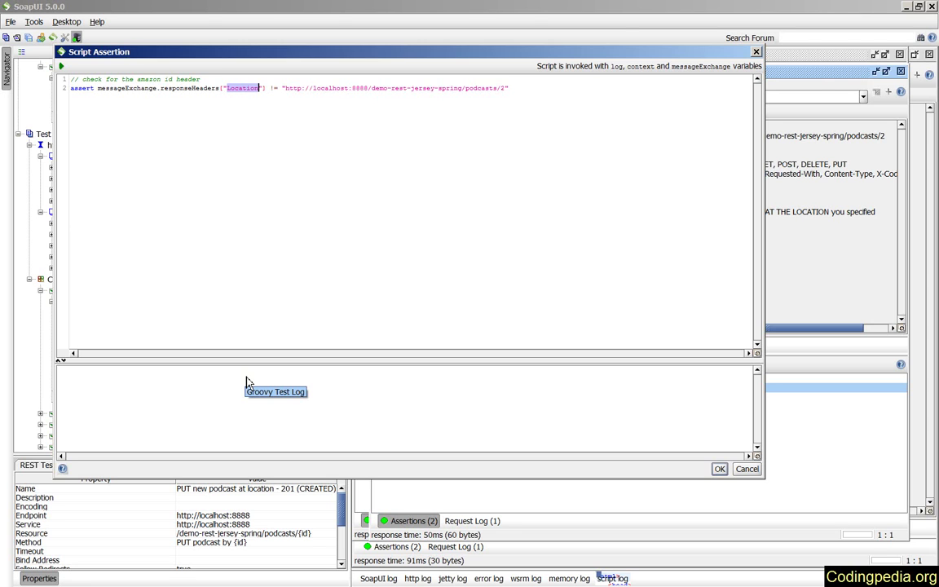
click(757, 53)
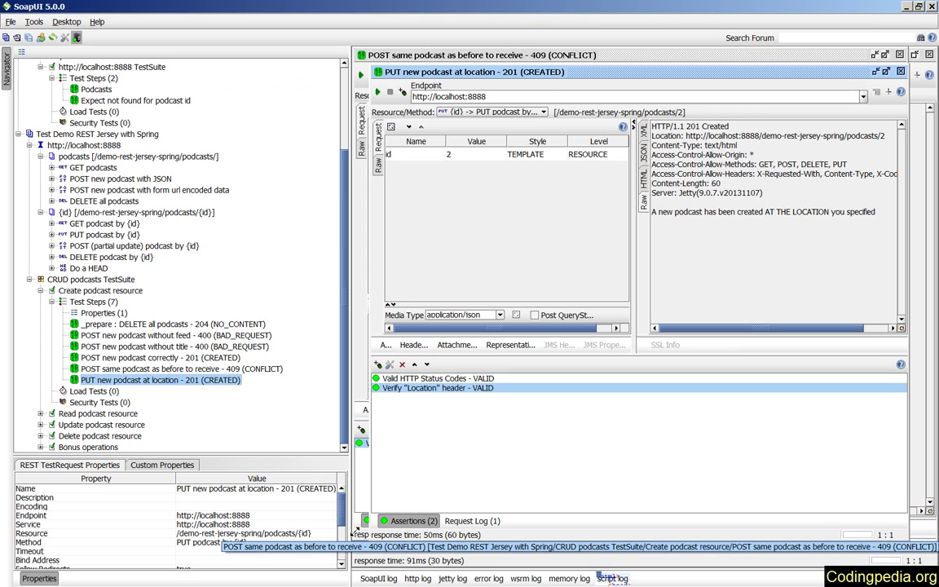
- Run the "GET new inserted podcast - 200 (OK)" step of the Read podcast resource test case and view its JSON response in a maximized window
click(94, 392)
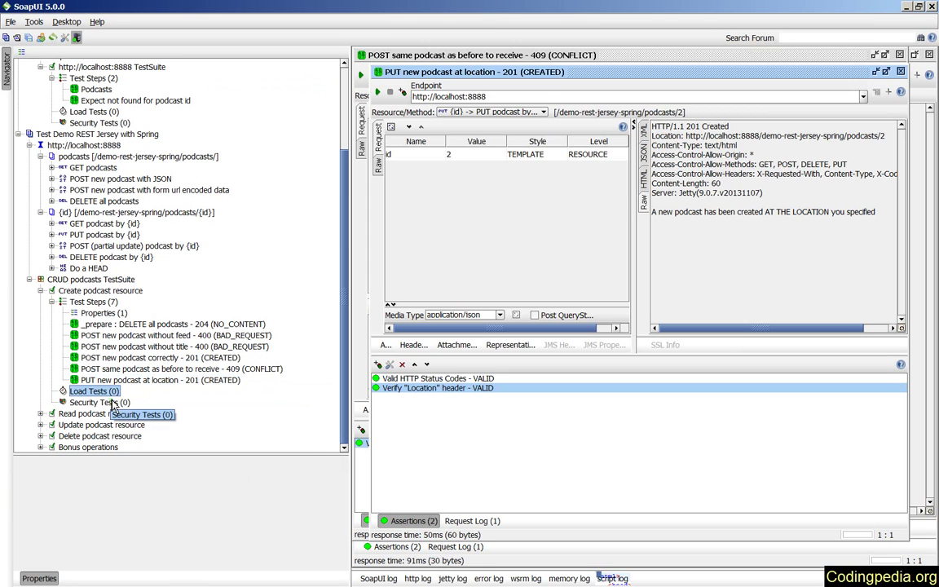
click(40, 414)
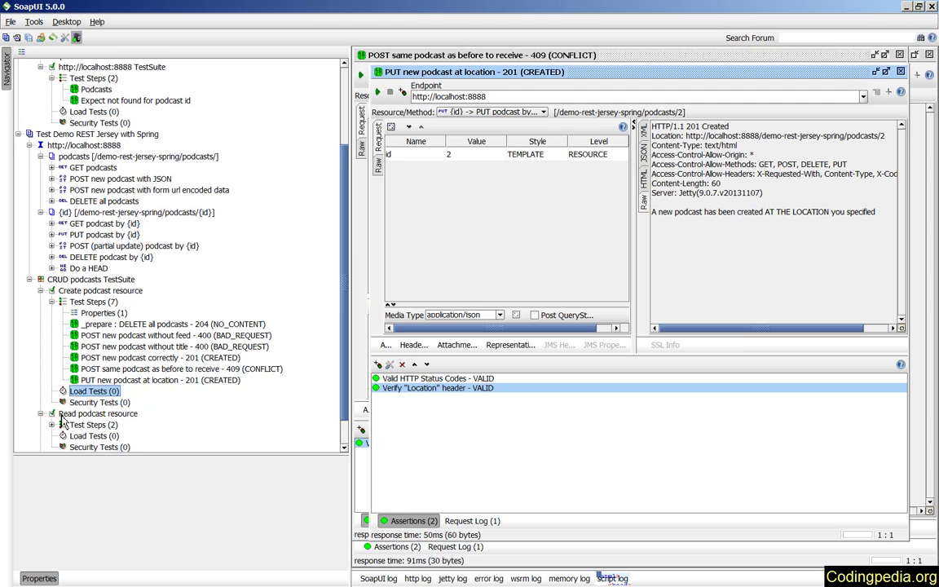
scroll(124, 417, down, 1)
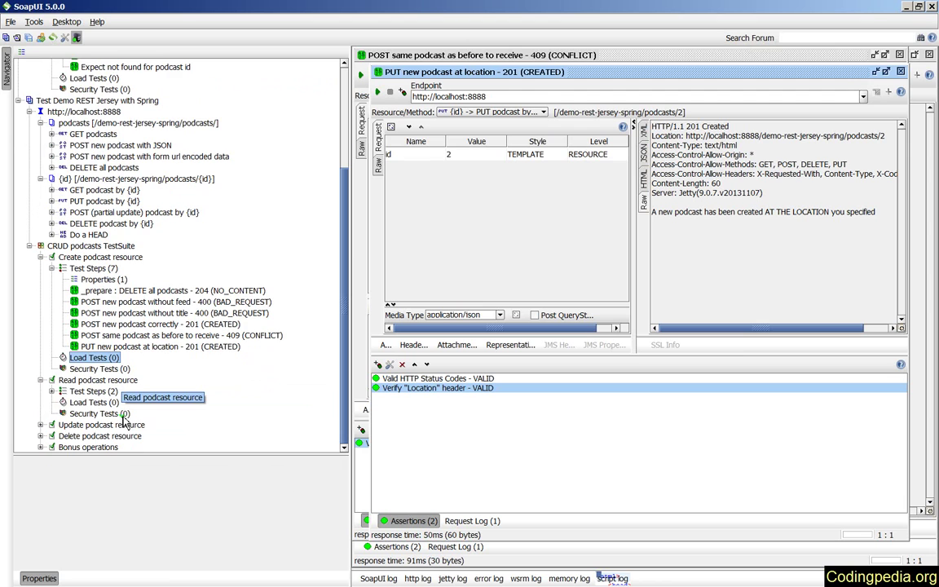
click(52, 392)
scroll(102, 407, down, 1)
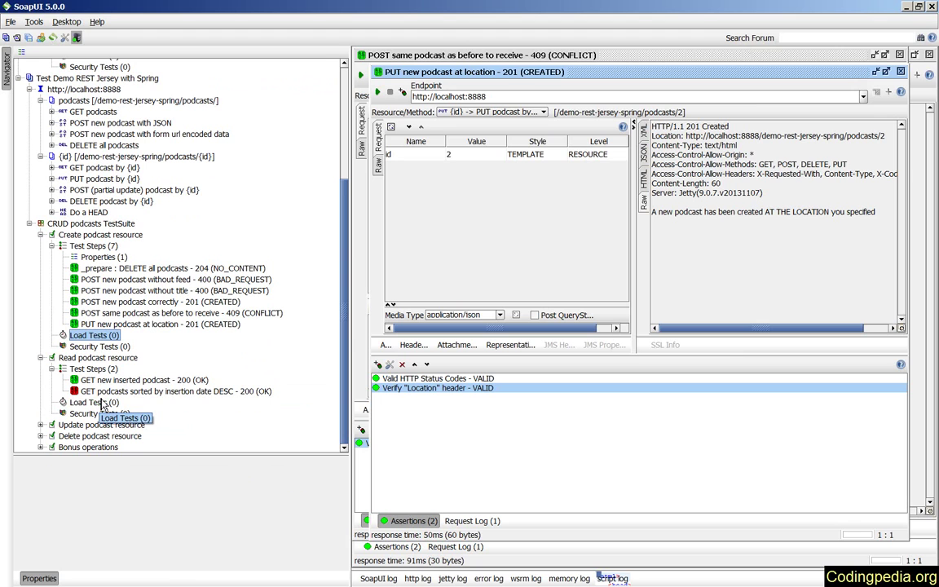
double_click(103, 381)
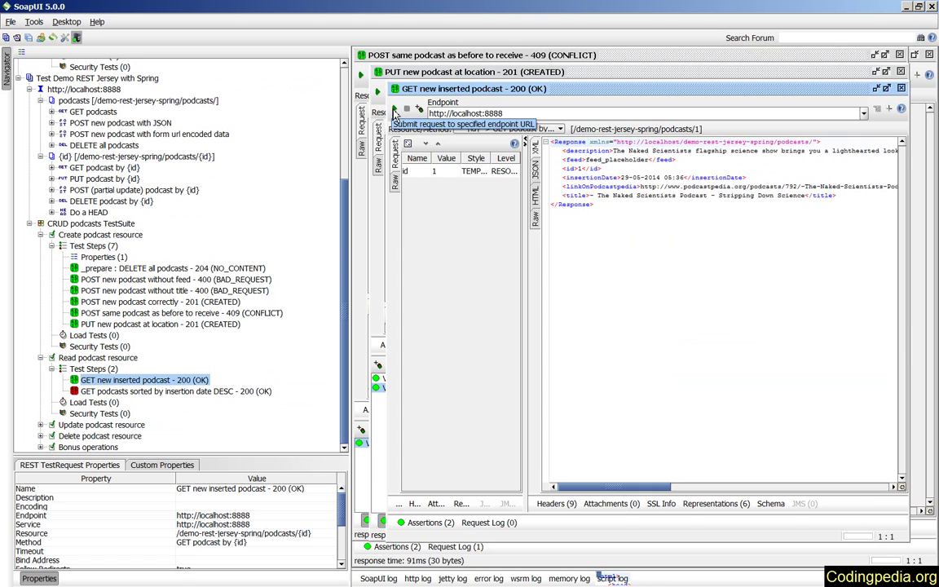
click(395, 109)
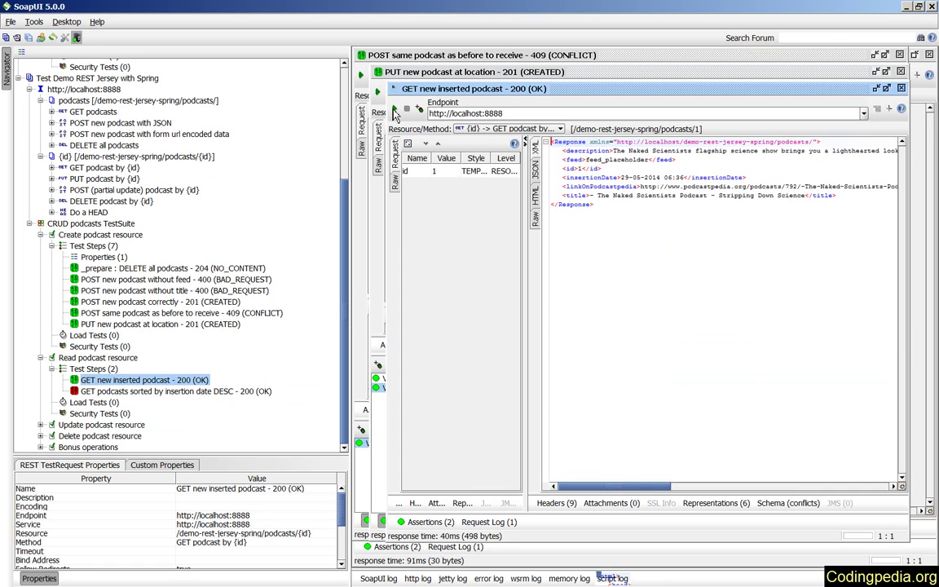
click(537, 178)
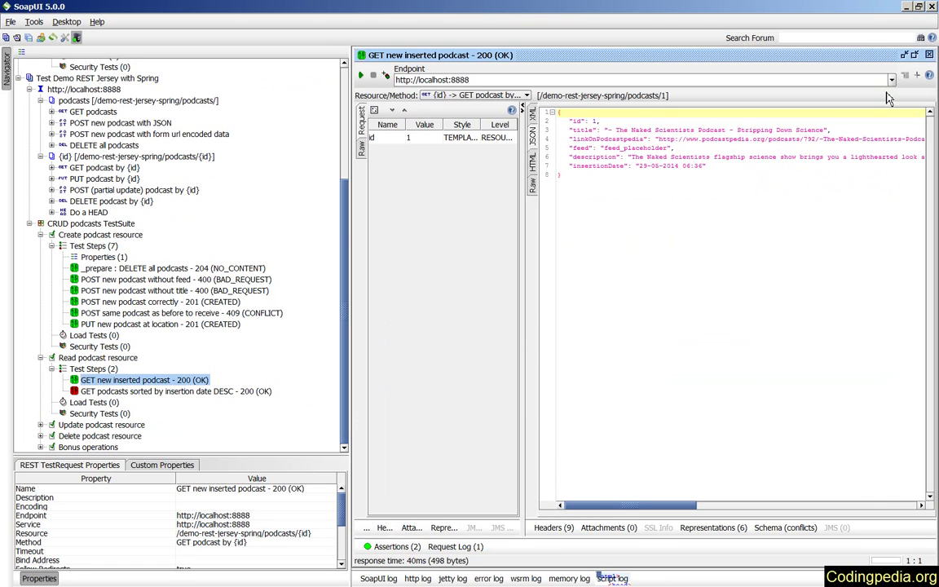
double_click(797, 85)
- Check the accepted codes and the expected "feed" content in the assertions of the GET new inserted podcast test step
click(384, 546)
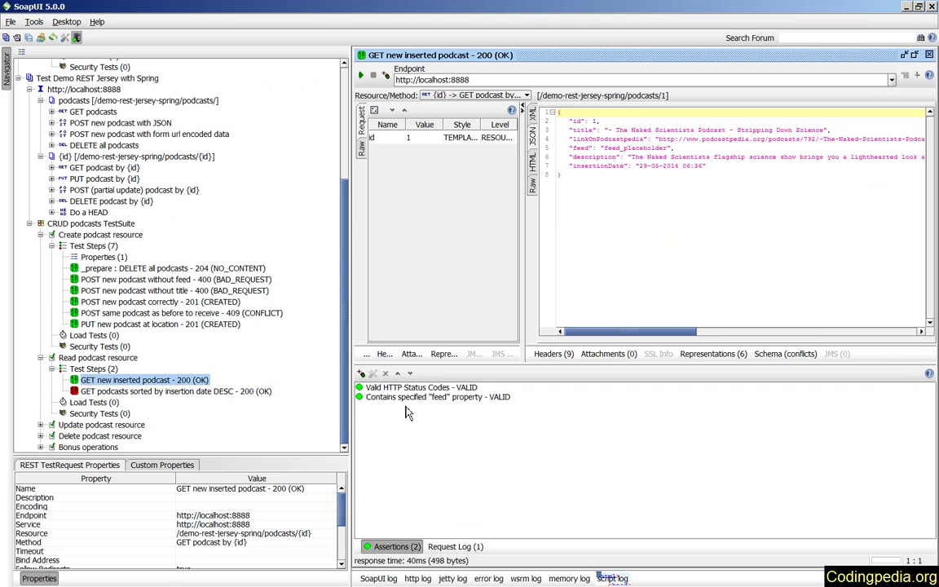
click(407, 389)
double_click(406, 389)
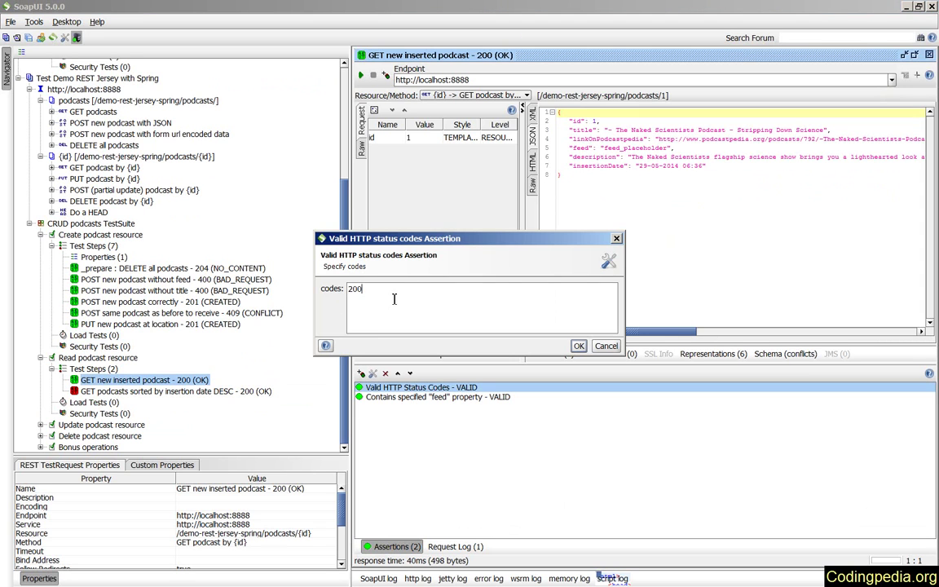
key(Escape)
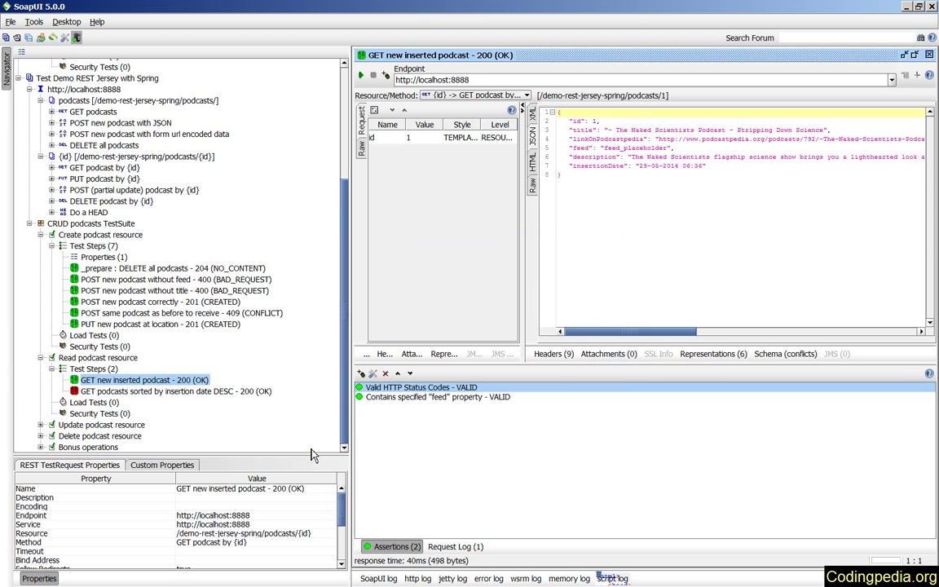
double_click(399, 398)
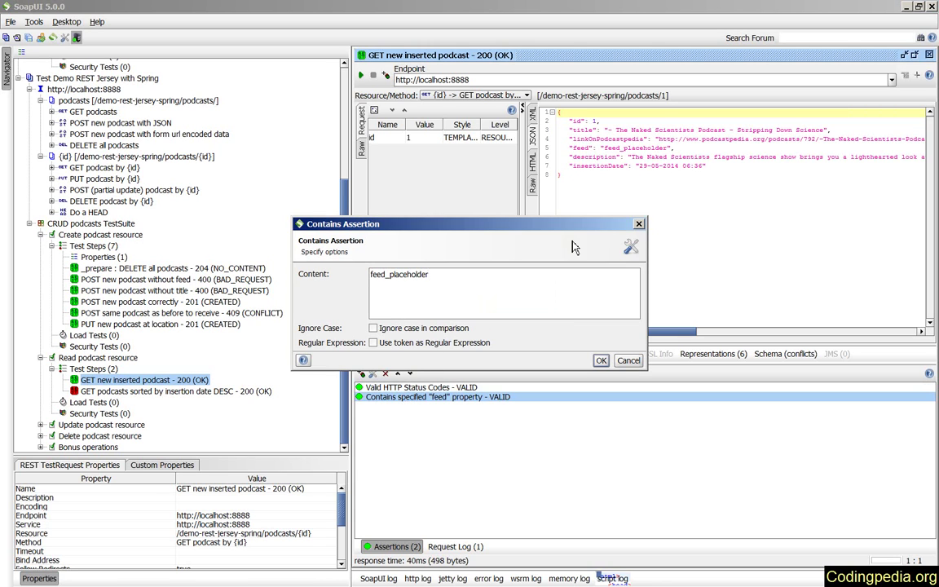
click(601, 361)
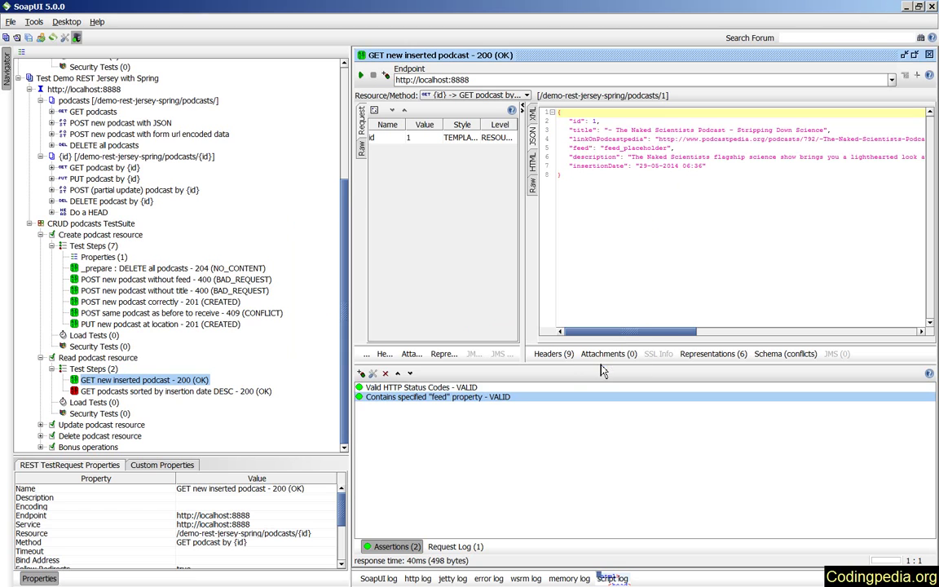
- Open the "GET podcasts sorted by insertion date DESC - 200 (OK)" test step in a maximized window and run it
double_click(150, 393)
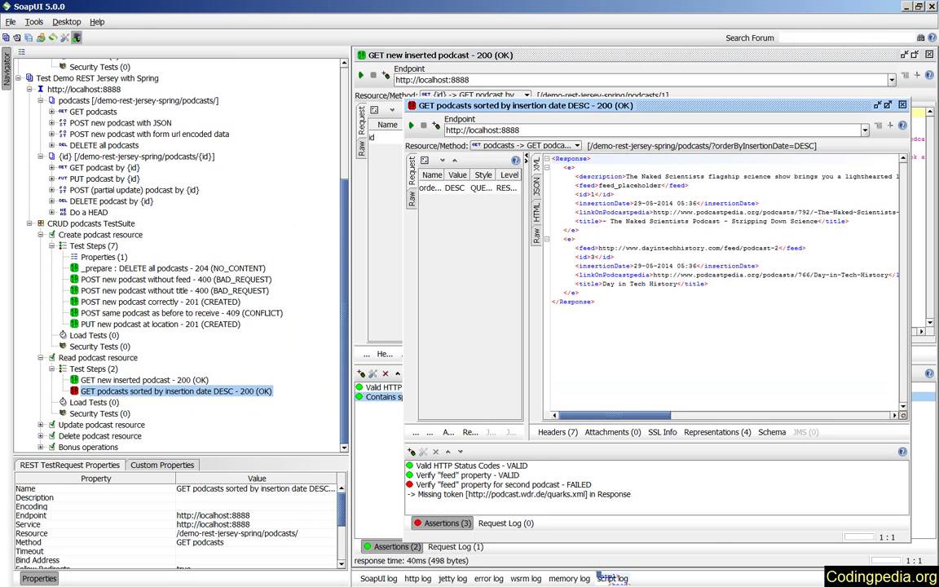
double_click(798, 102)
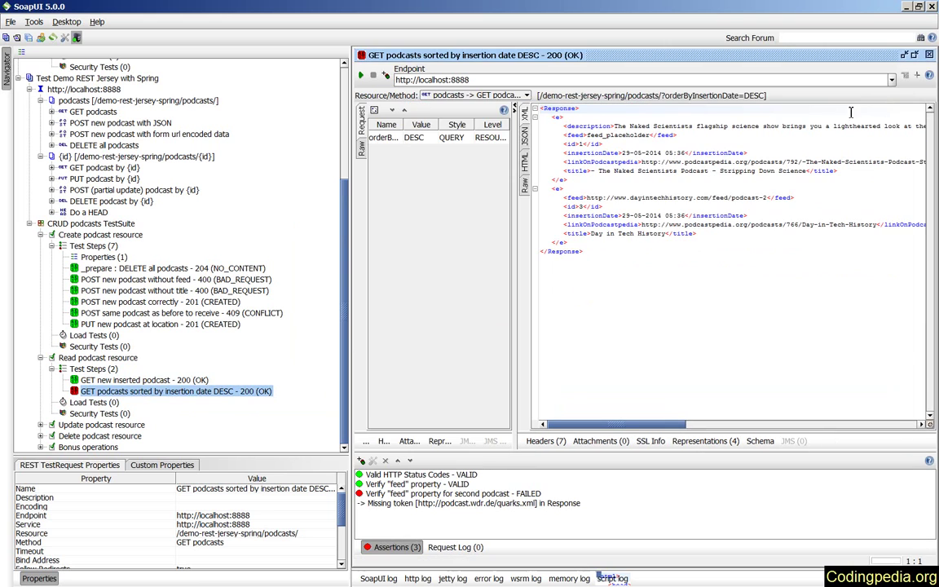
click(361, 75)
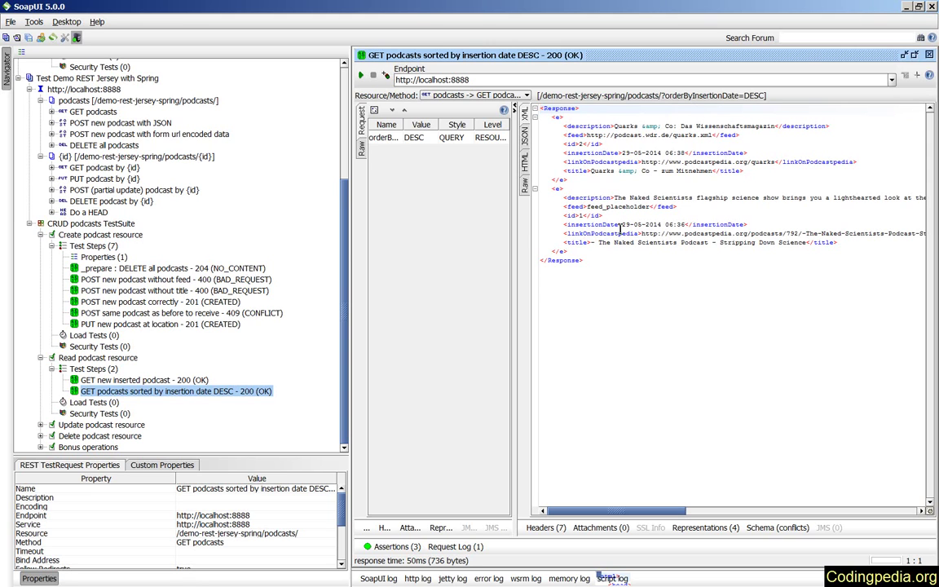
- Review the assertions of the sorted podcasts test step and check the codes accepted by its Valid HTTP Status Codes assertion
click(409, 548)
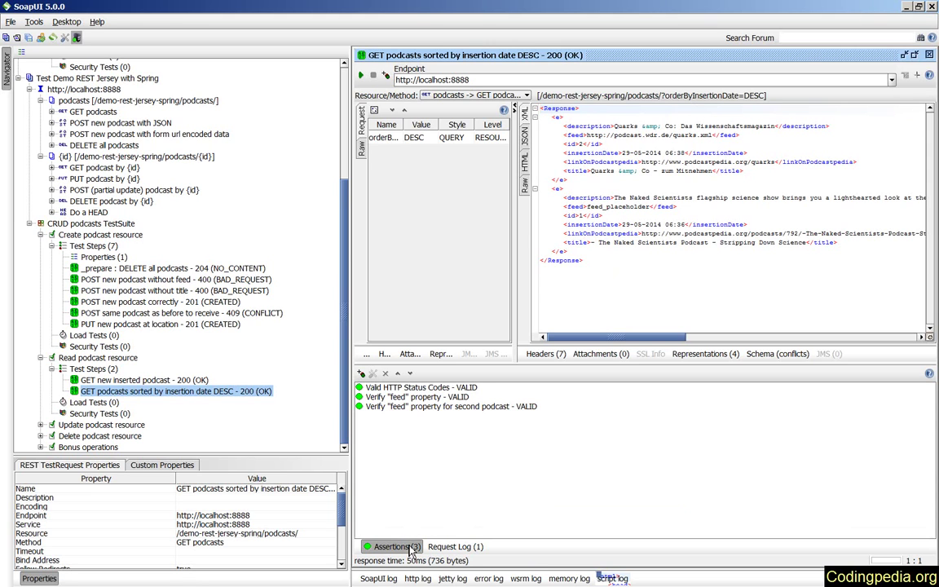
click(378, 388)
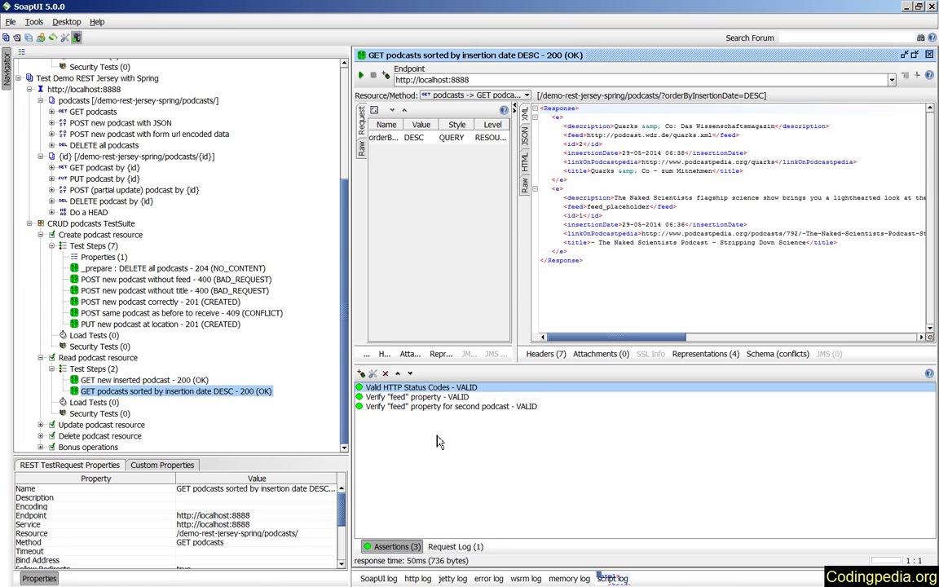
double_click(433, 389)
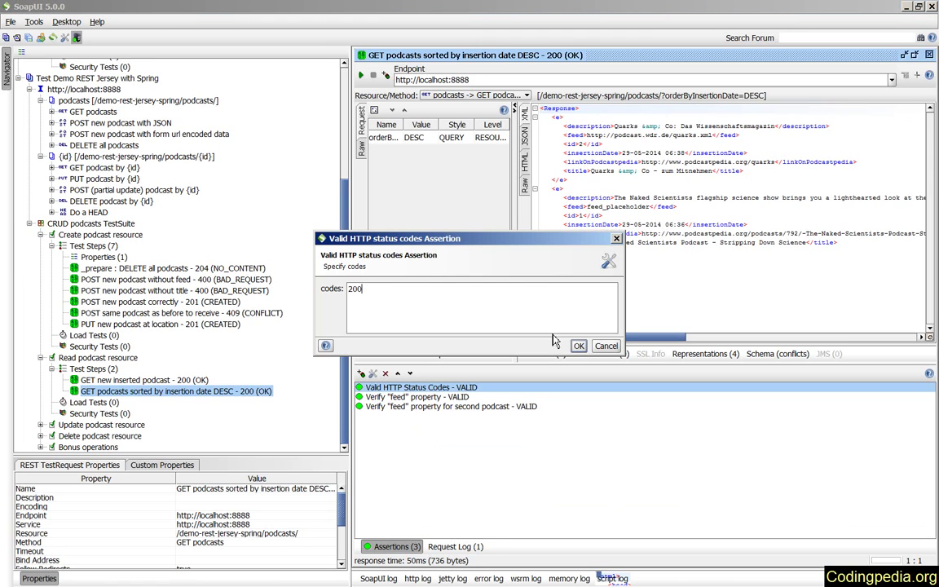
click(601, 347)
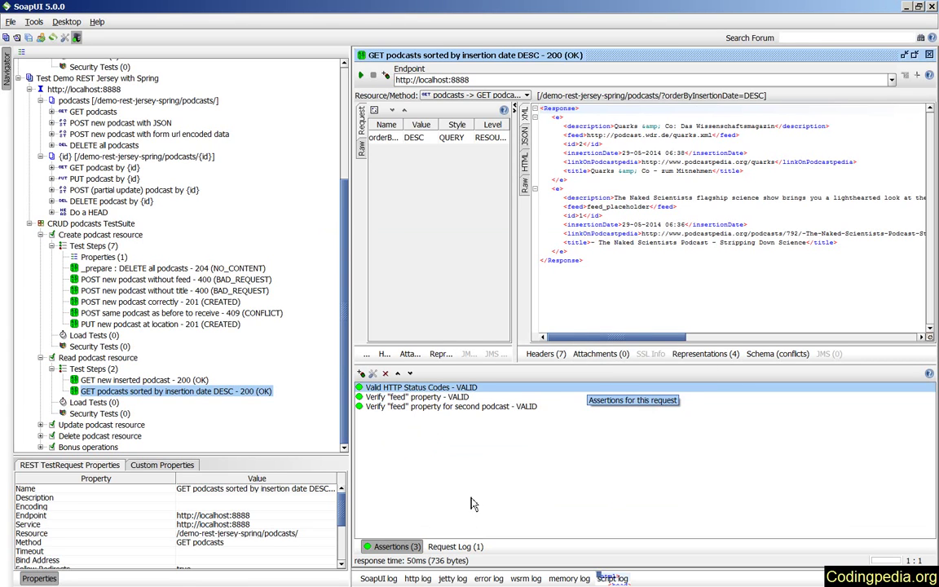
- Collapse the Read podcast resource test case and open the Update test case's "PUT not "complete" podcast for FULL update - 400 (BAD_REQUEST)" step maximized
click(40, 357)
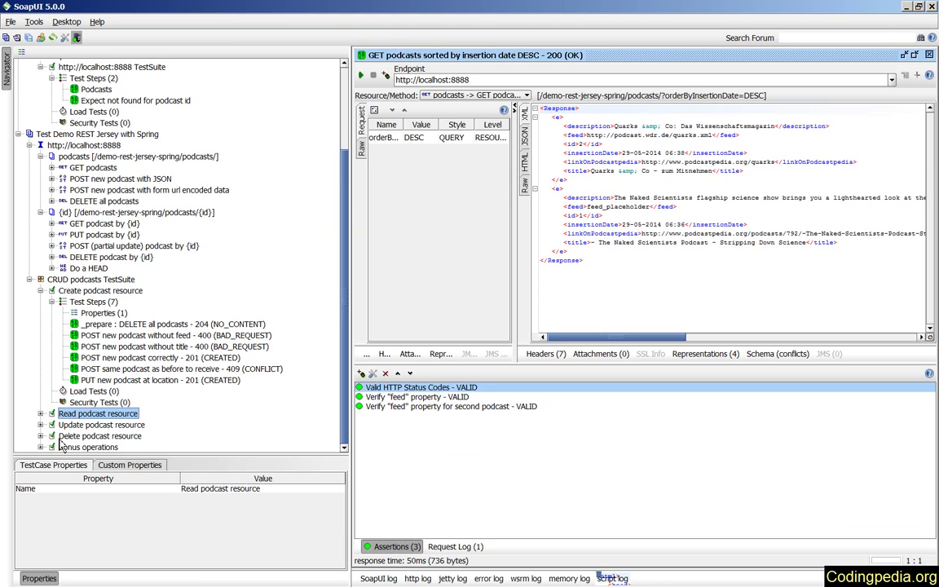
click(40, 425)
click(51, 403)
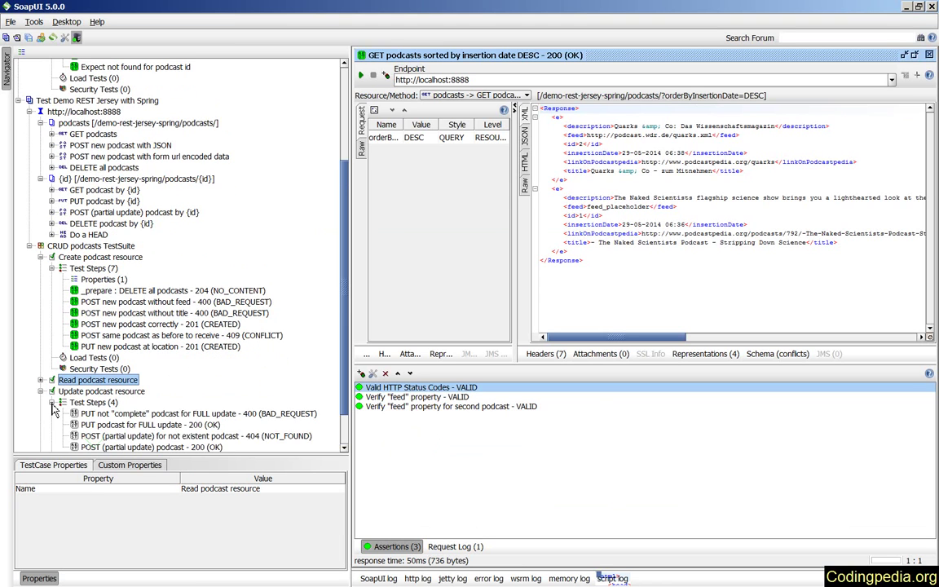
scroll(95, 430, down, 2)
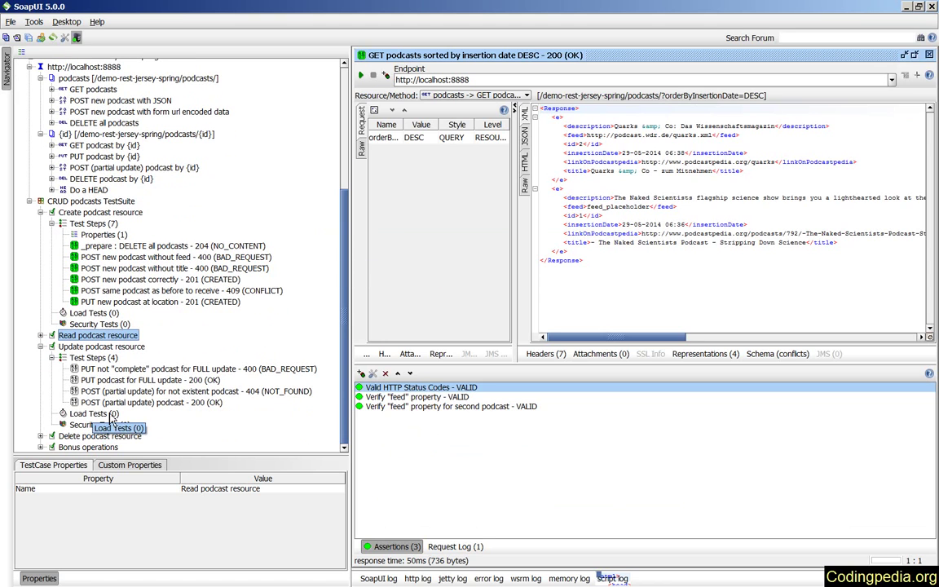
double_click(123, 369)
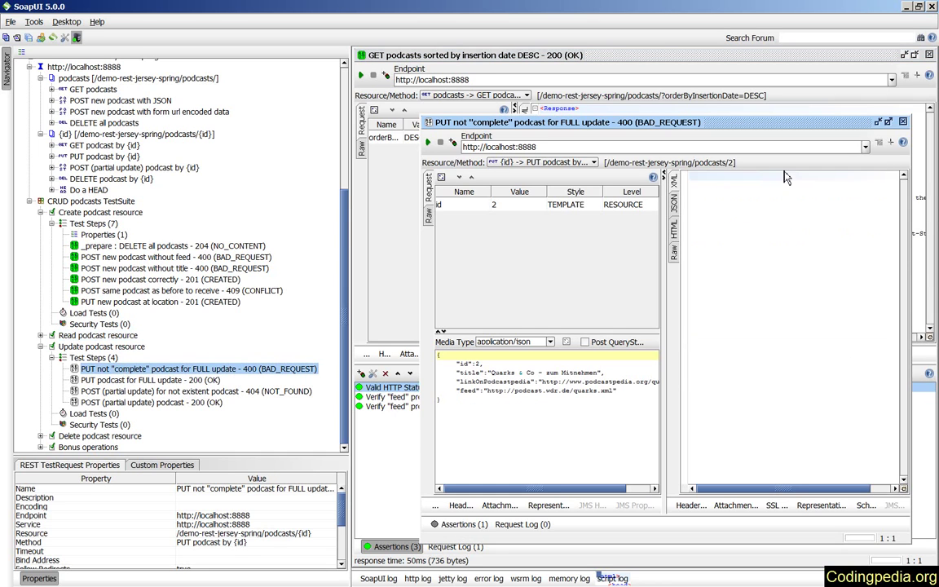
click(888, 122)
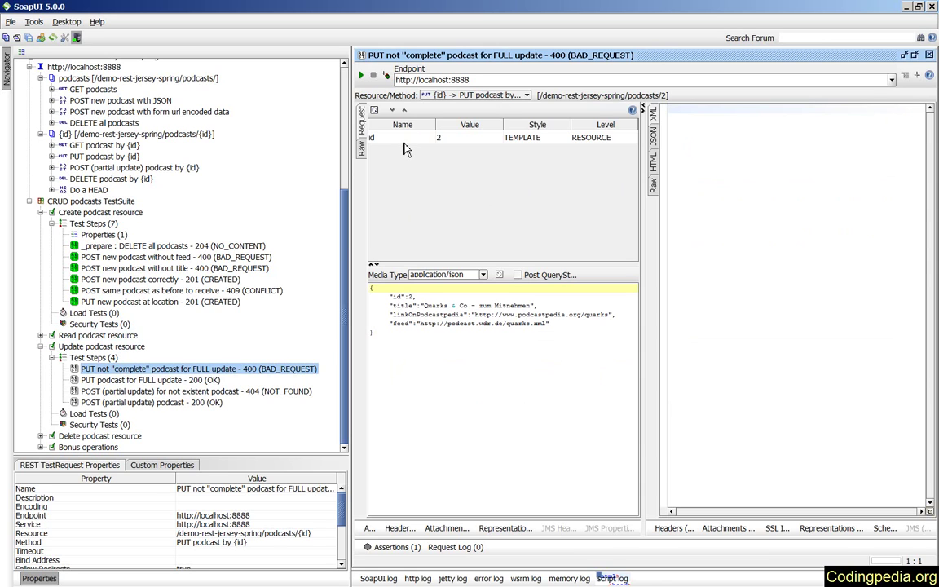
- Inspect the JSON body of the incomplete PUT update request, run the test step, and widen the response area
click(561, 325)
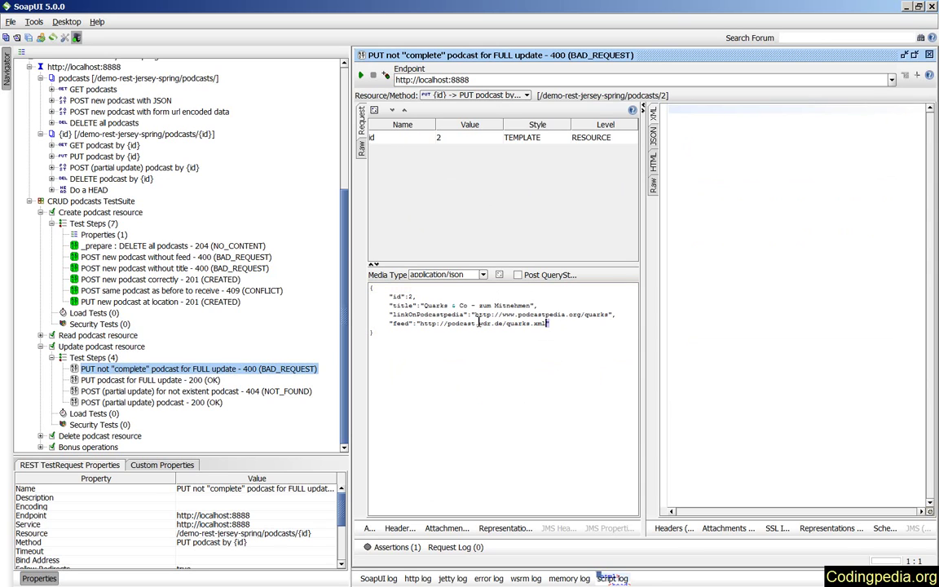
shift+click(371, 296)
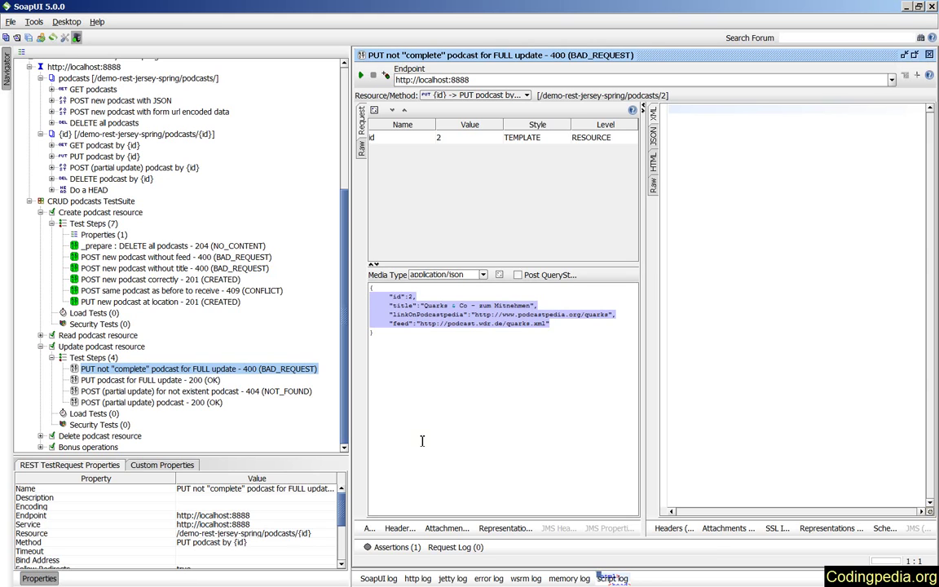
click(399, 346)
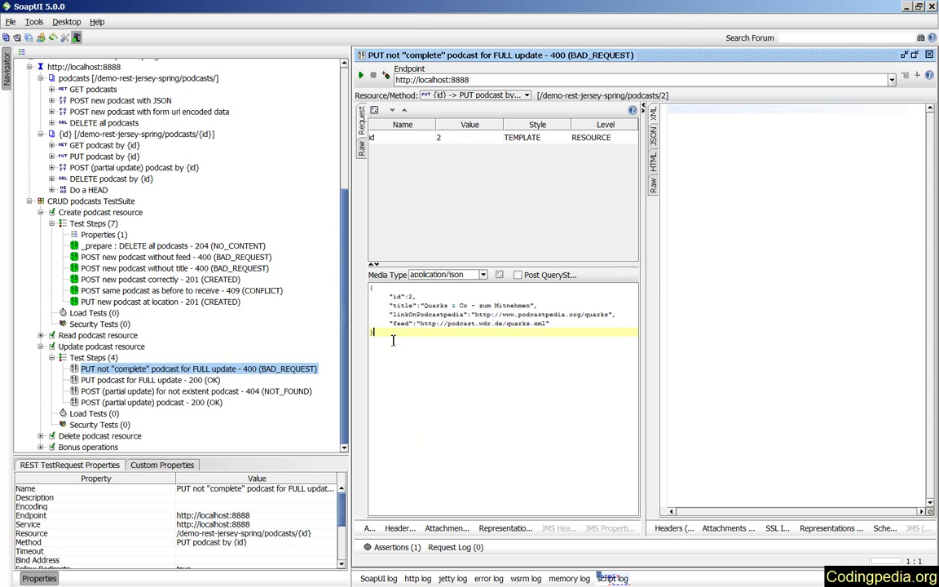
drag(397, 340, 371, 287)
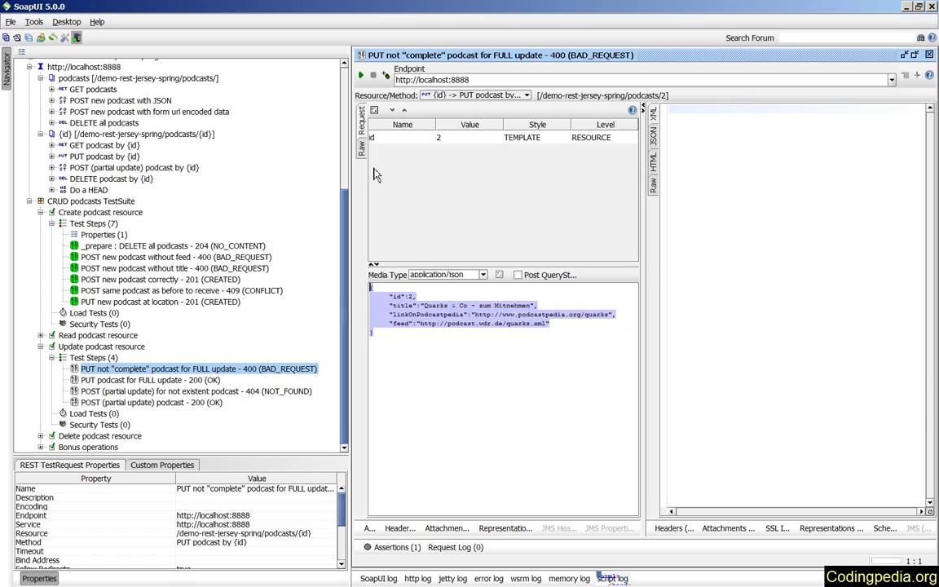
click(361, 74)
drag(645, 330, 555, 330)
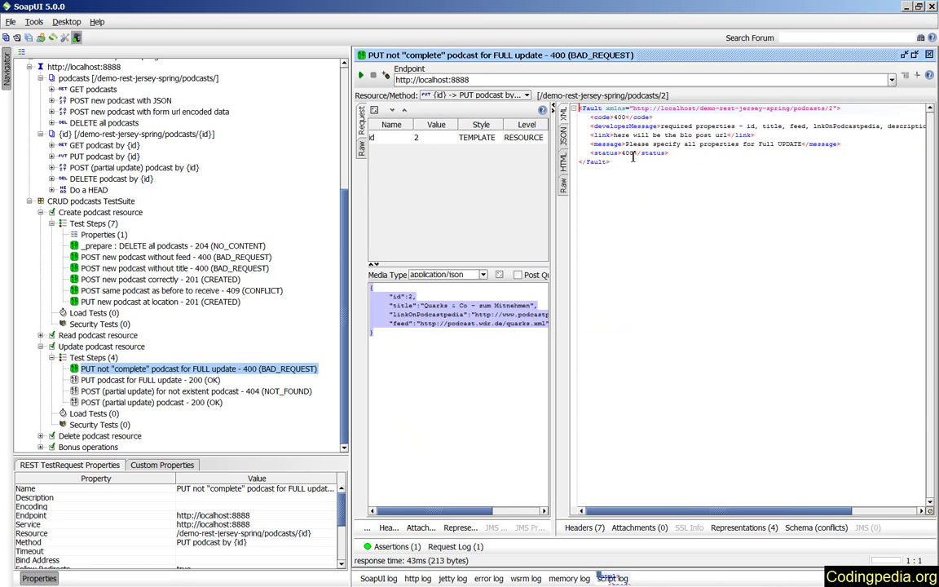
- View the incomplete PUT update's response as JSON in a widened response area and examine its developerMessage about required properties
click(564, 134)
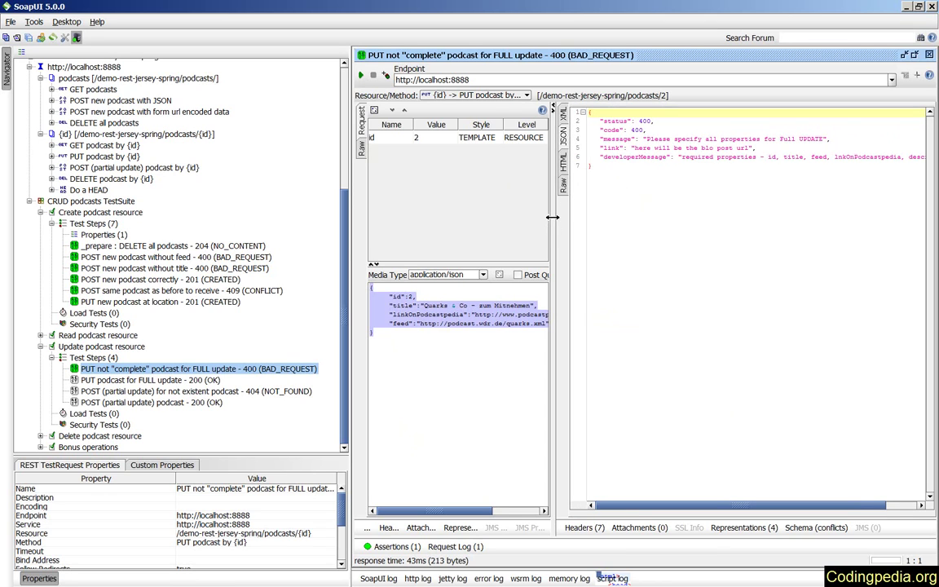
drag(556, 210, 461, 224)
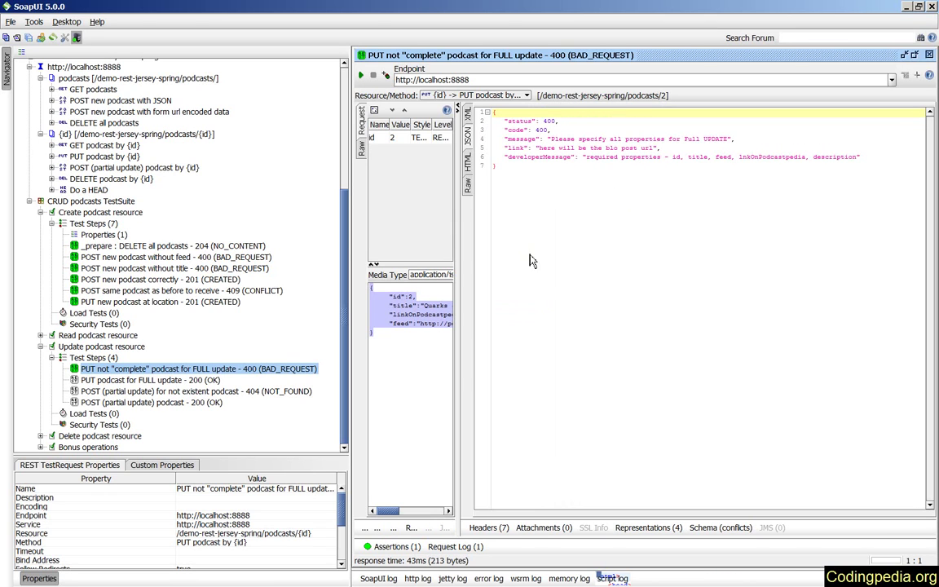
double_click(602, 156)
drag(652, 165, 855, 168)
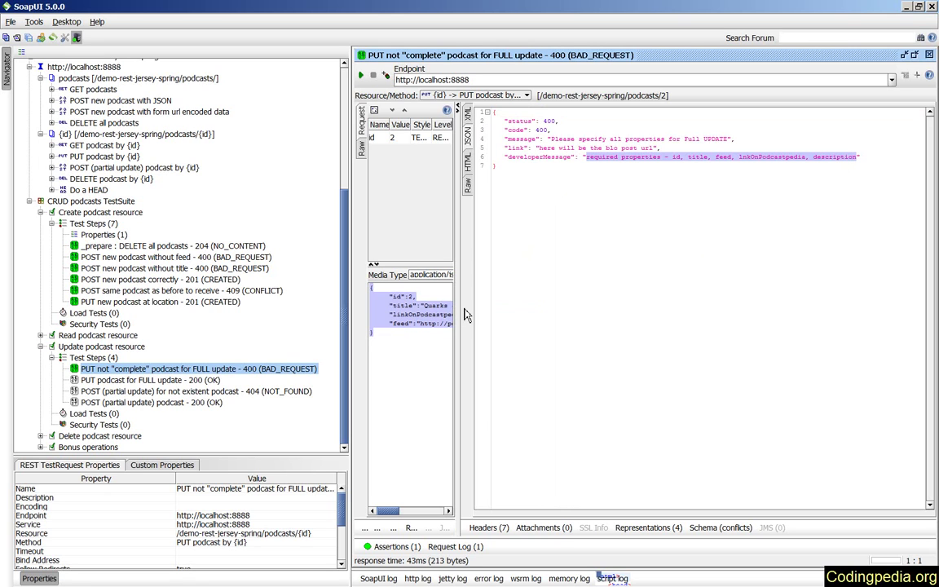
drag(463, 309, 561, 311)
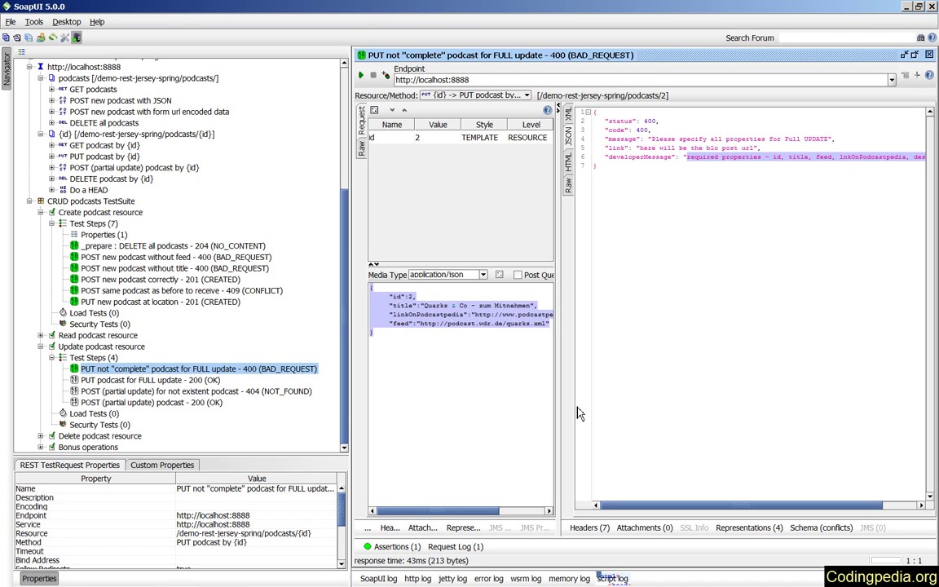
- Open the "PUT podcast for FULL update - 200 (OK)" test step in a maximized window and inspect the feed value in its JSON body
double_click(127, 380)
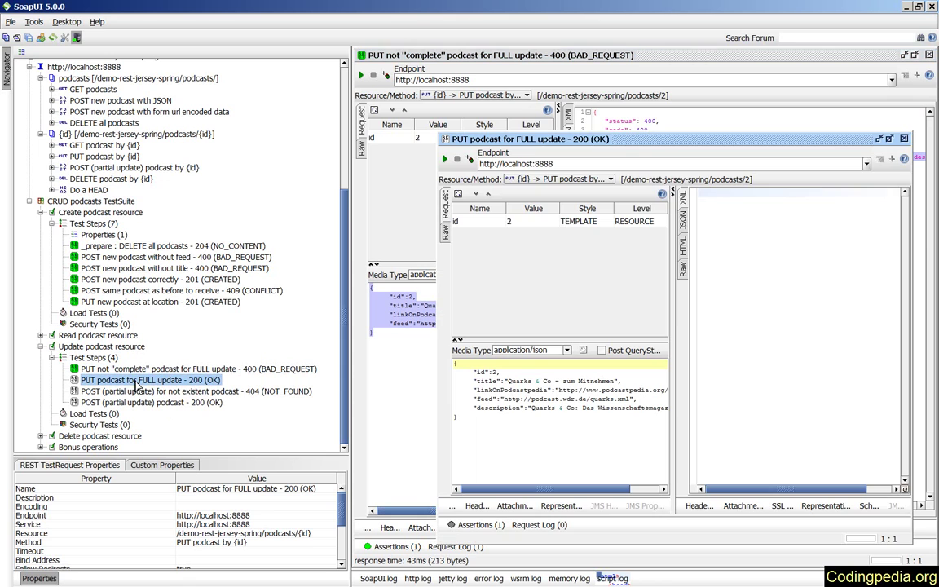
click(889, 140)
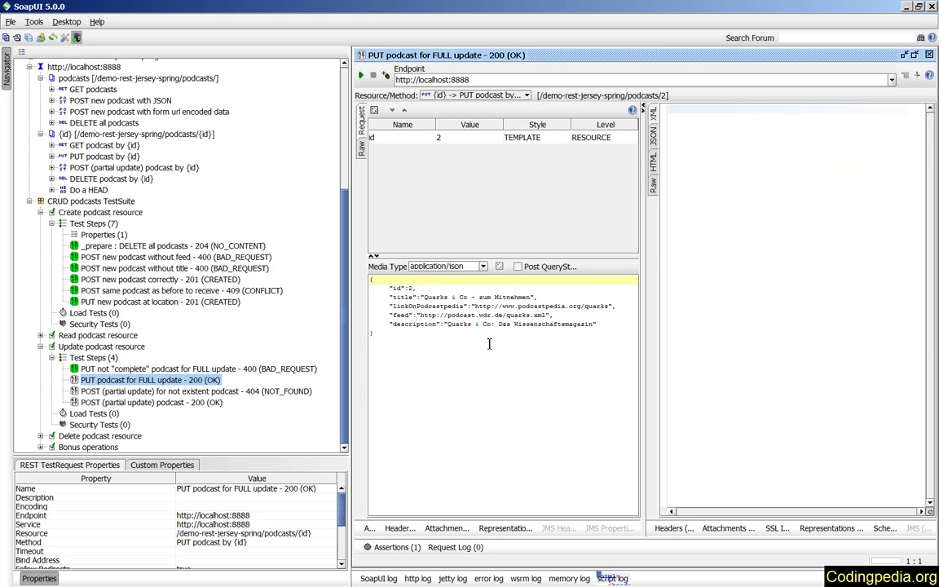
double_click(400, 316)
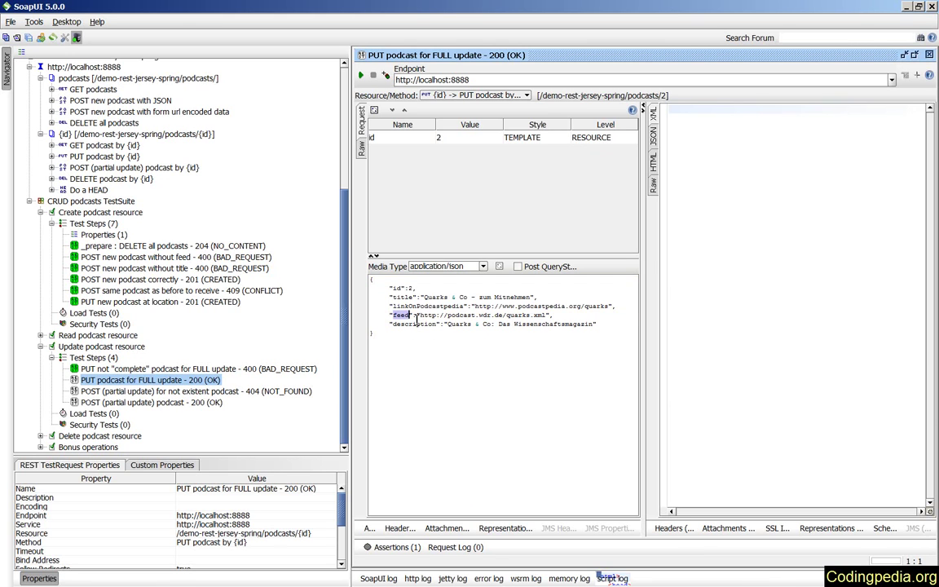
click(421, 317)
drag(420, 316, 547, 316)
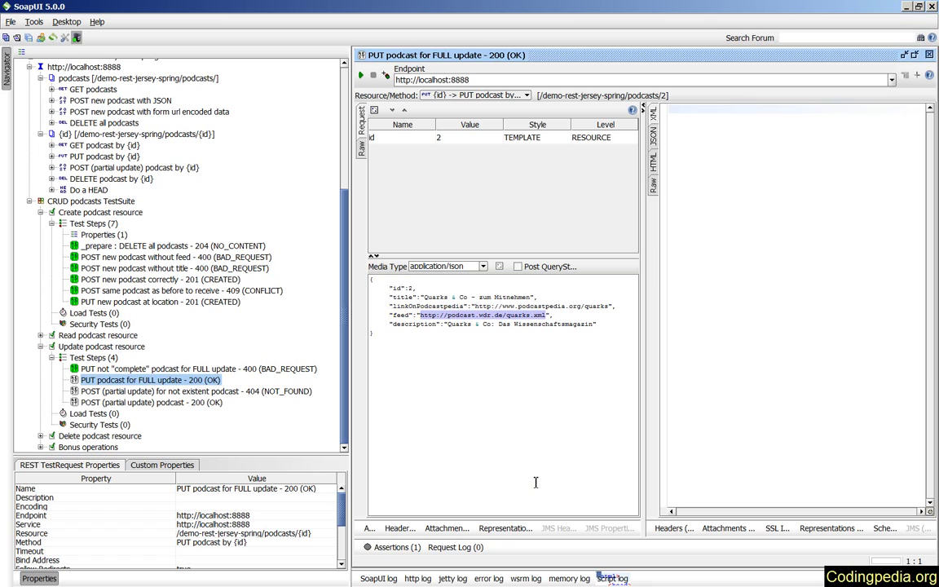
- Run the full update PUT test step and check the status line and Location header in its raw response
click(360, 74)
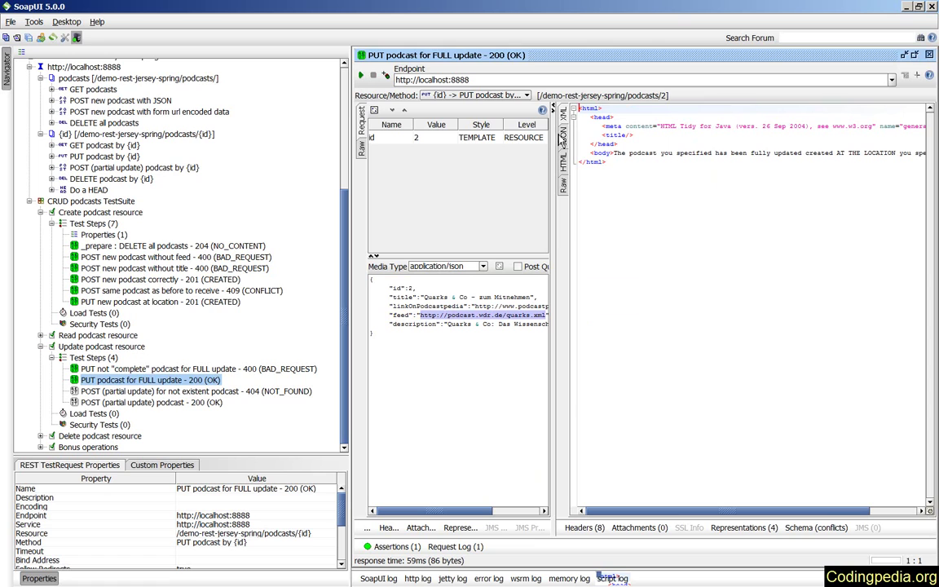
click(562, 184)
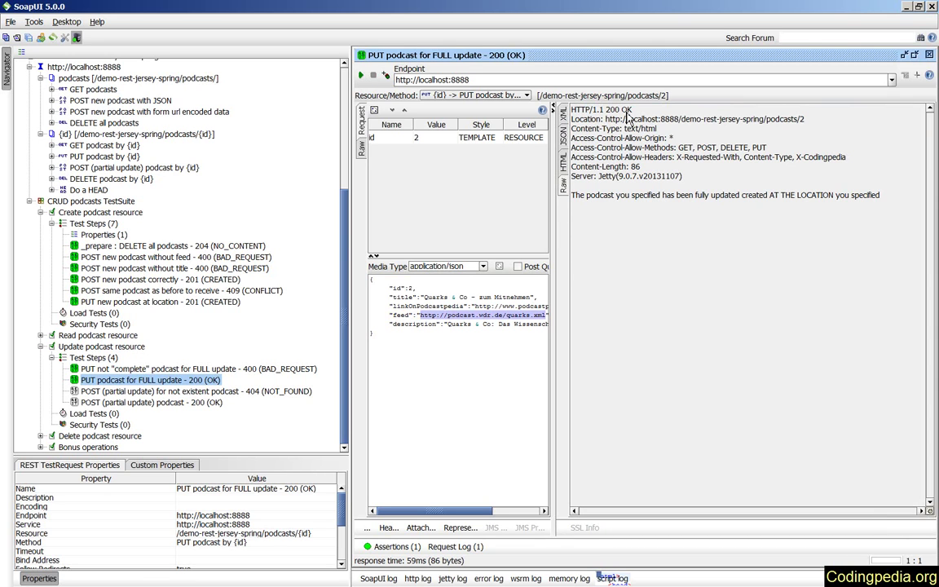
drag(634, 110, 606, 110)
drag(605, 119, 843, 127)
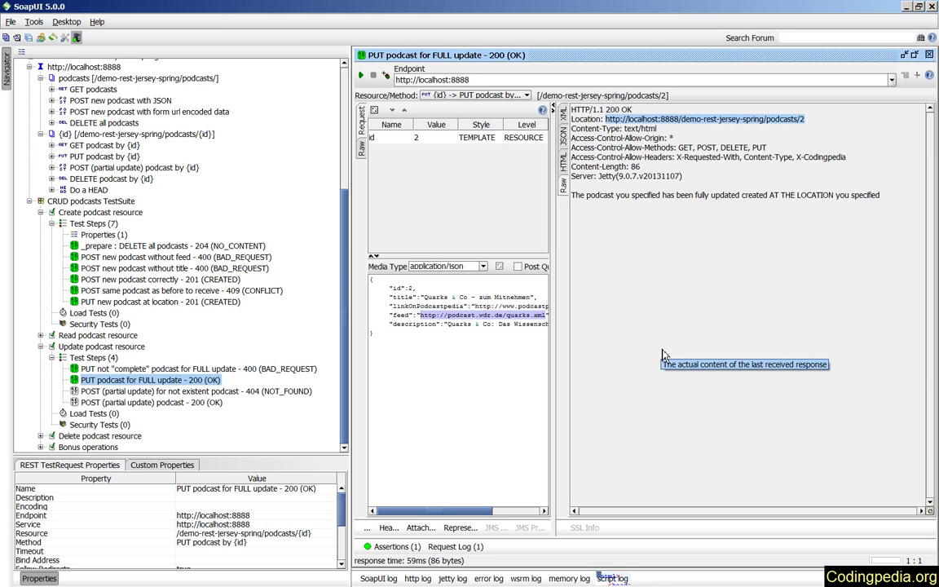
- Open the "POST (partial update) for not existent podcast - 404 (NOT_FOUND)" test step maximized, then run it with its title-only body and view the raw response
click(137, 394)
double_click(137, 394)
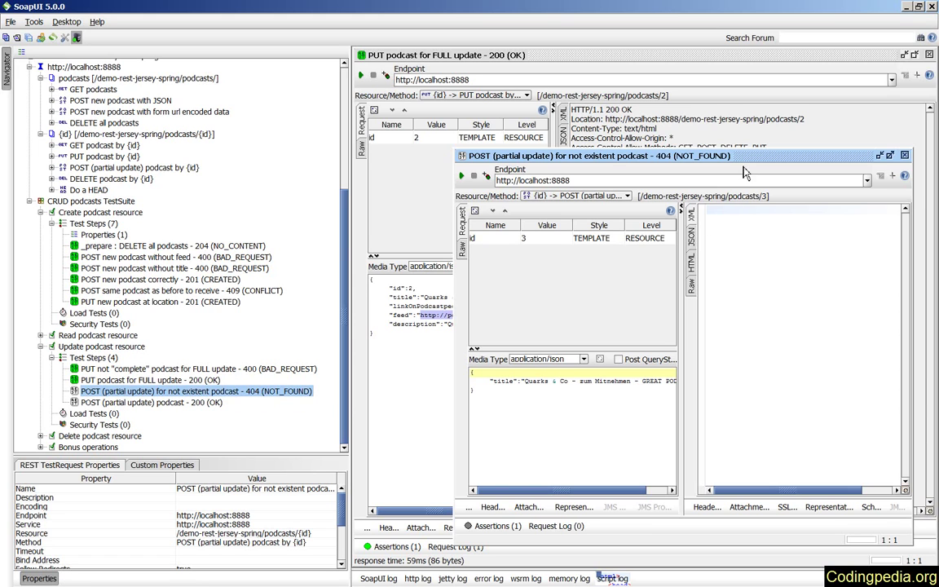
double_click(670, 155)
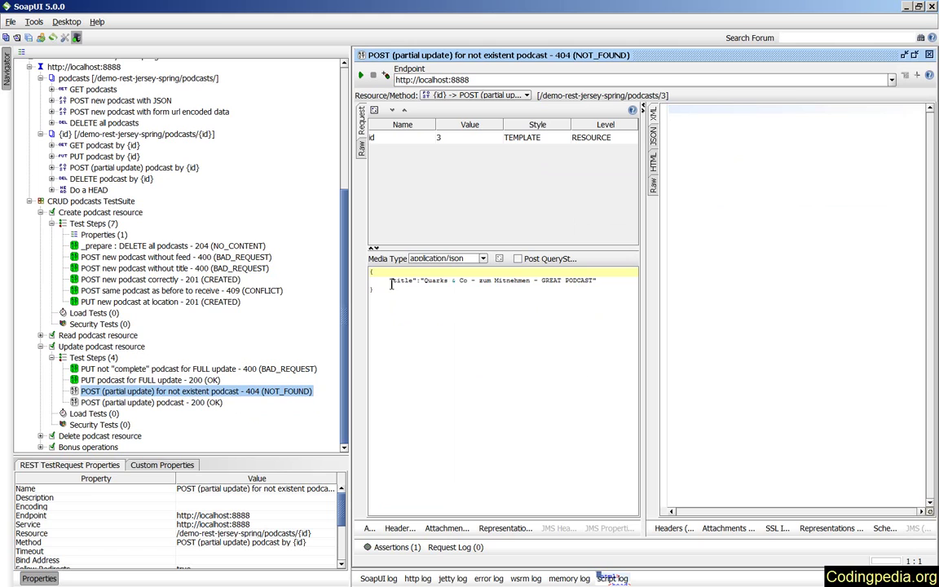
drag(389, 281, 374, 272)
shift+click(600, 279)
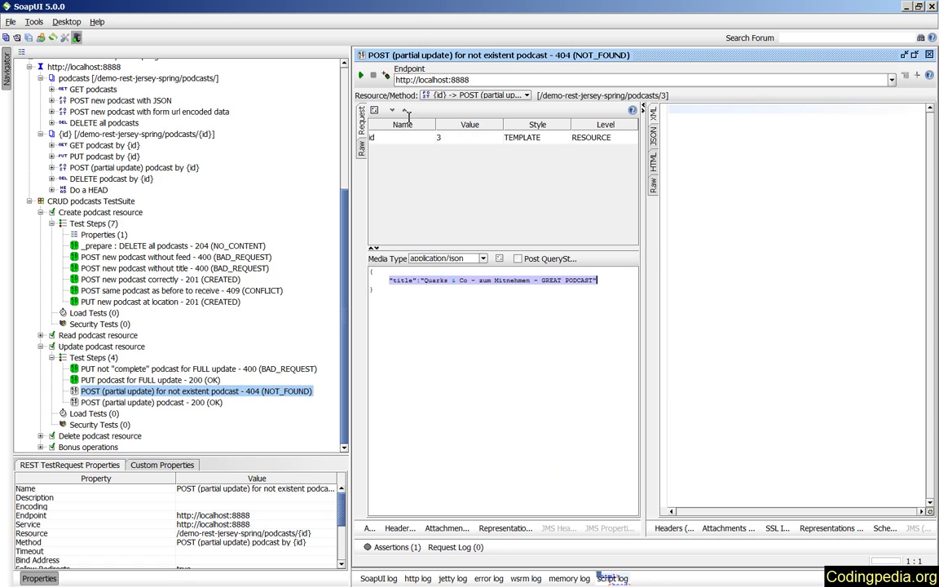
click(361, 75)
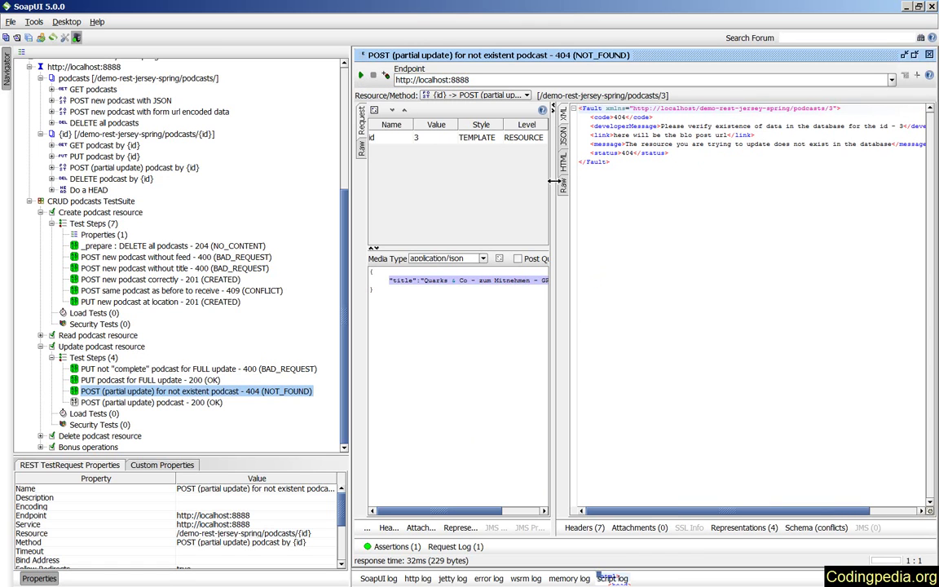
click(565, 185)
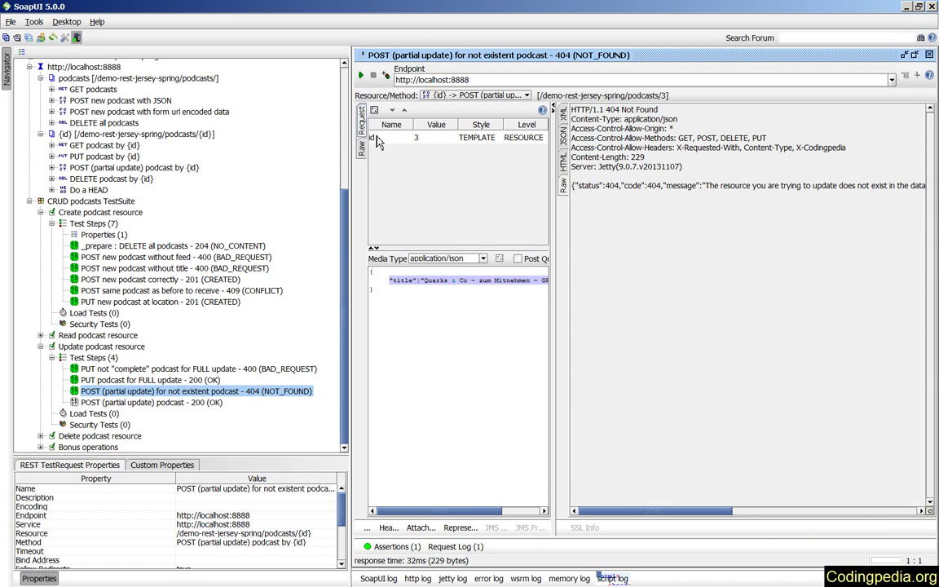
- Open the "POST (partial update) podcast - 200 (OK)" test step maximized, then run it with its title-only body and view the raw response
double_click(149, 403)
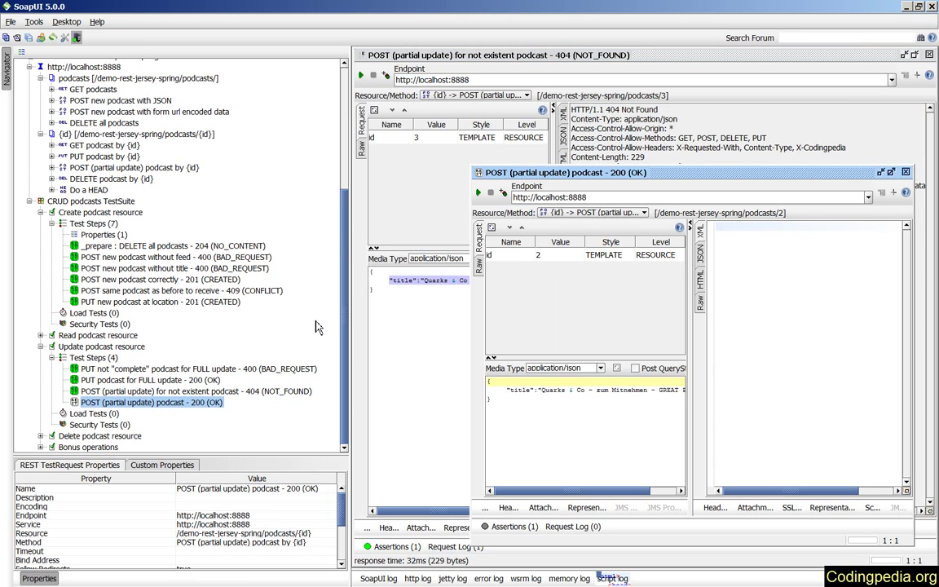
double_click(795, 173)
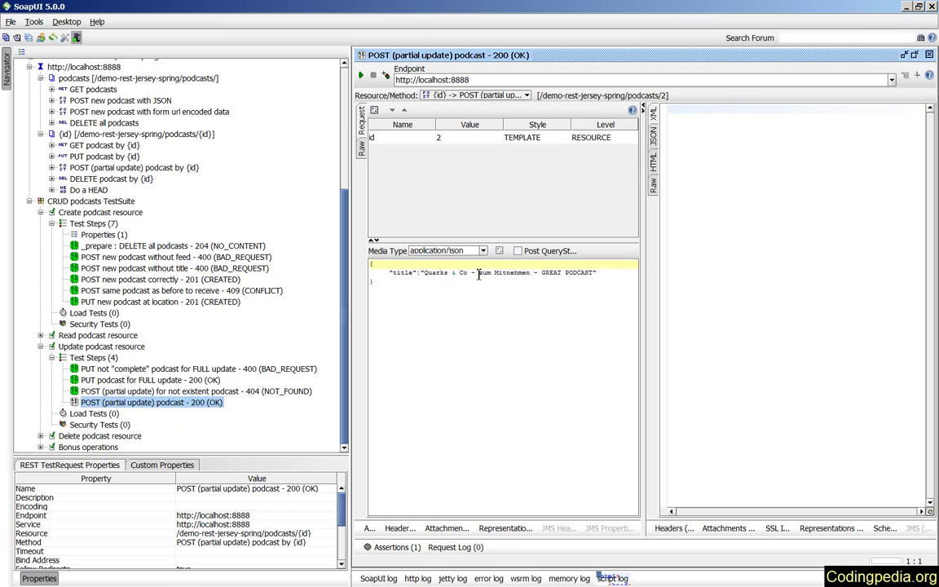
drag(479, 273, 596, 275)
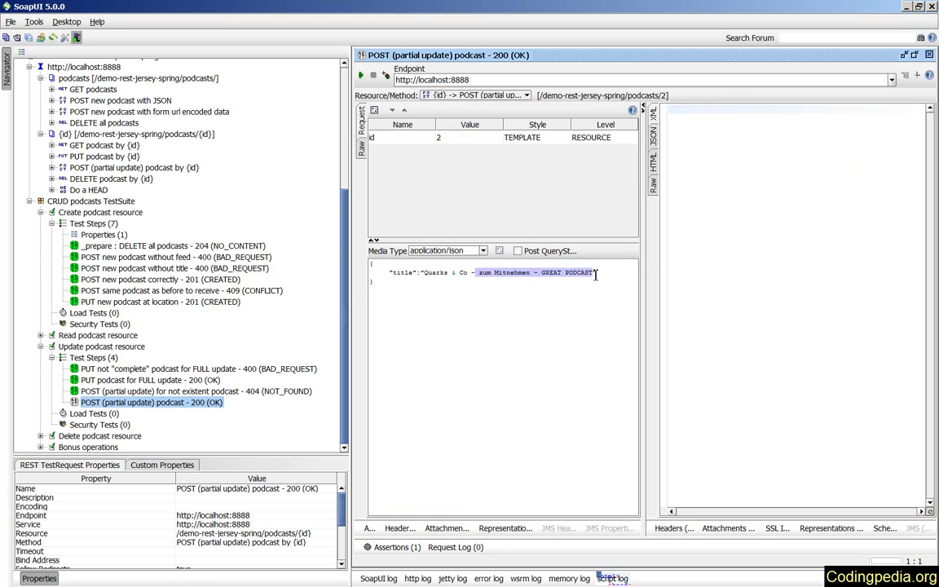
click(512, 281)
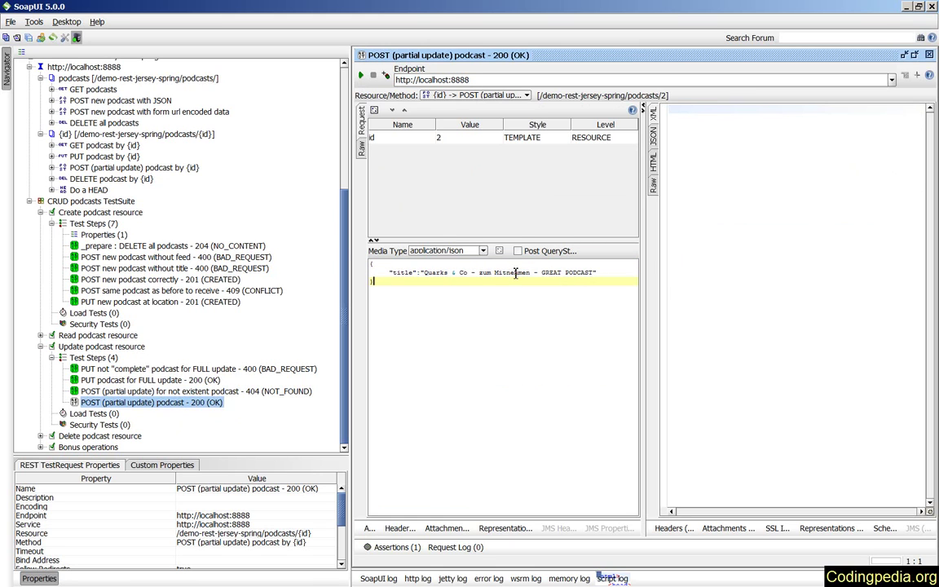
click(424, 273)
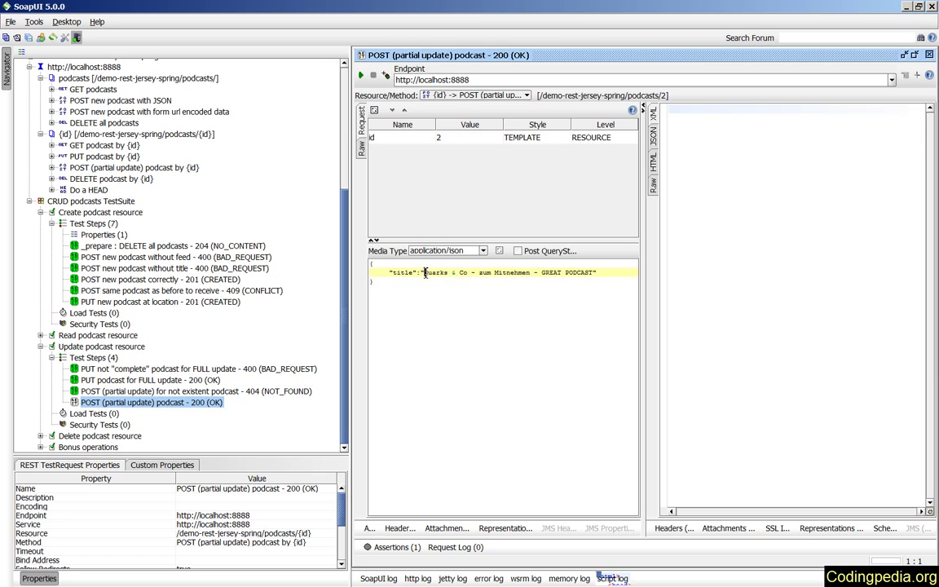
drag(424, 273, 530, 273)
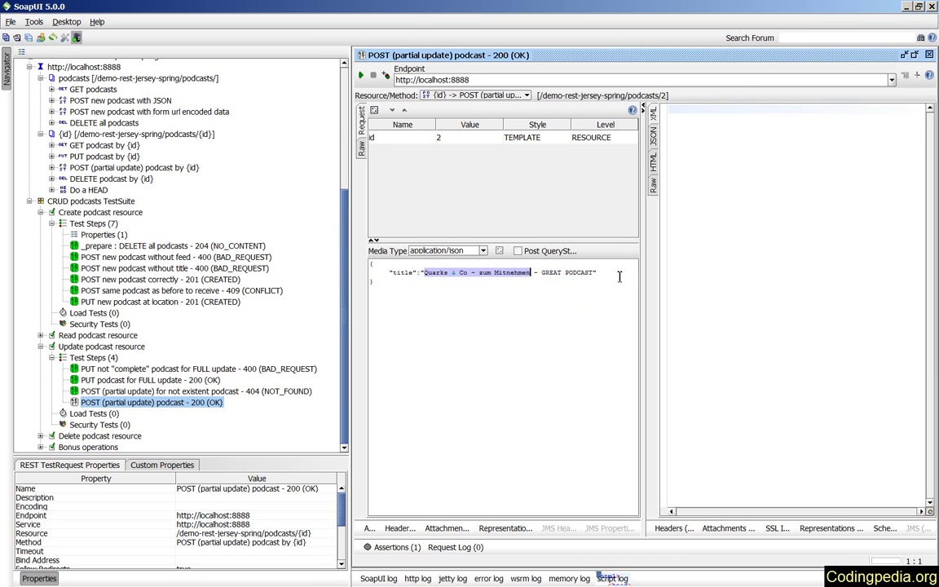
click(361, 76)
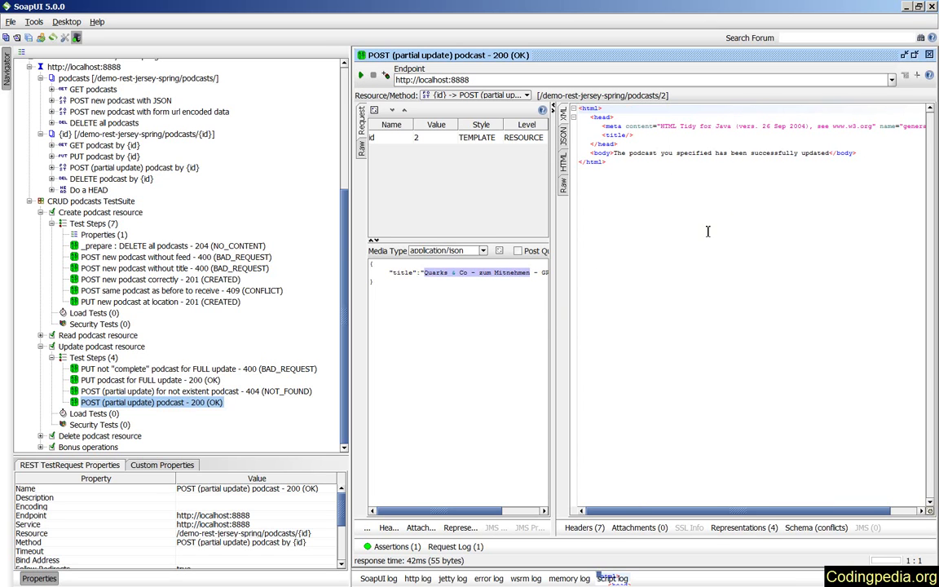
click(566, 184)
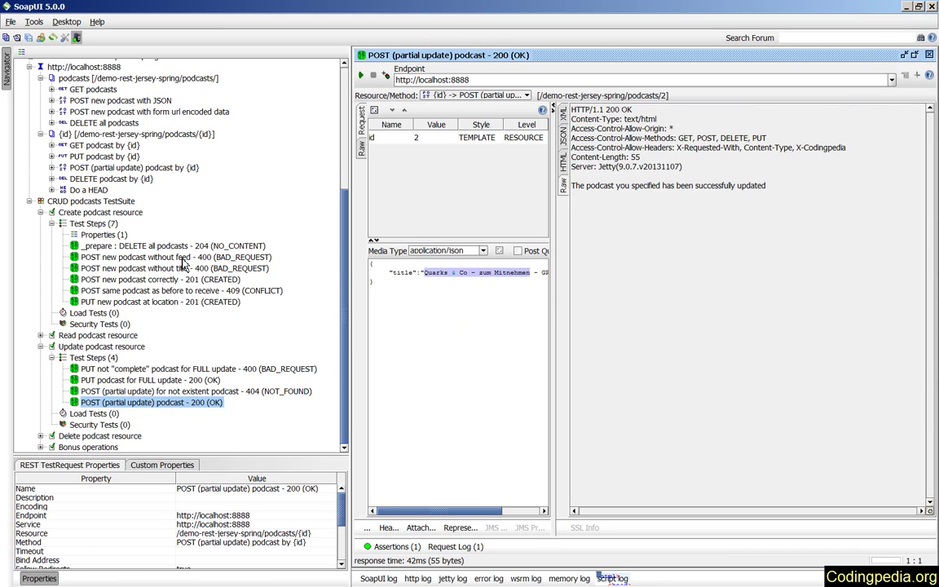
- Run the Read test case's "GET new inserted podcast - 200 (OK)" step with id set to 2 and check the returned title and feed
click(41, 335)
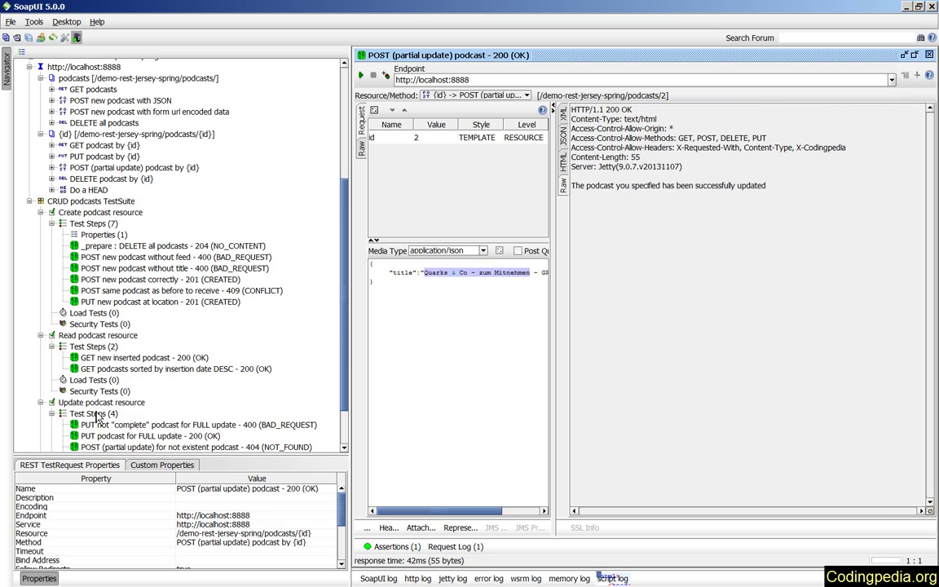
scroll(102, 397, down, 2)
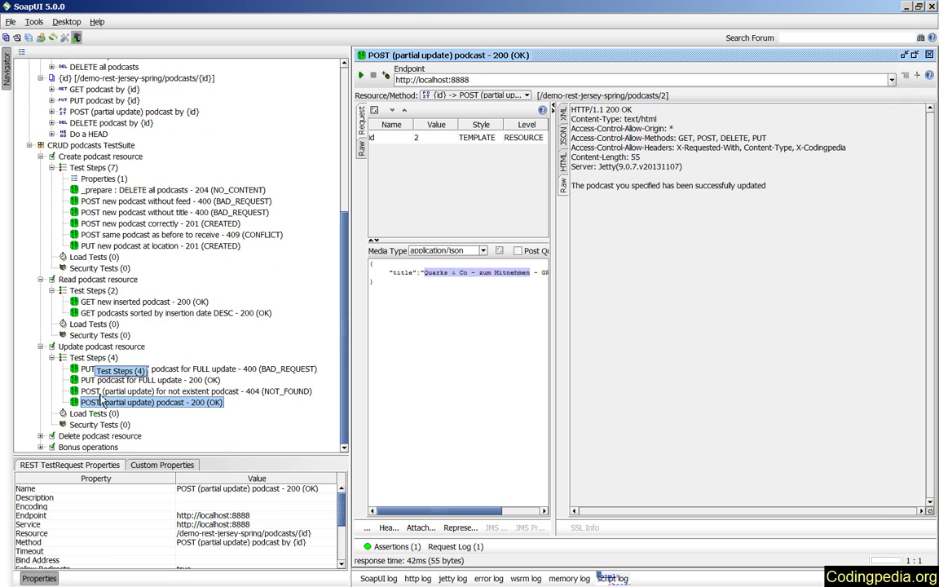
double_click(115, 302)
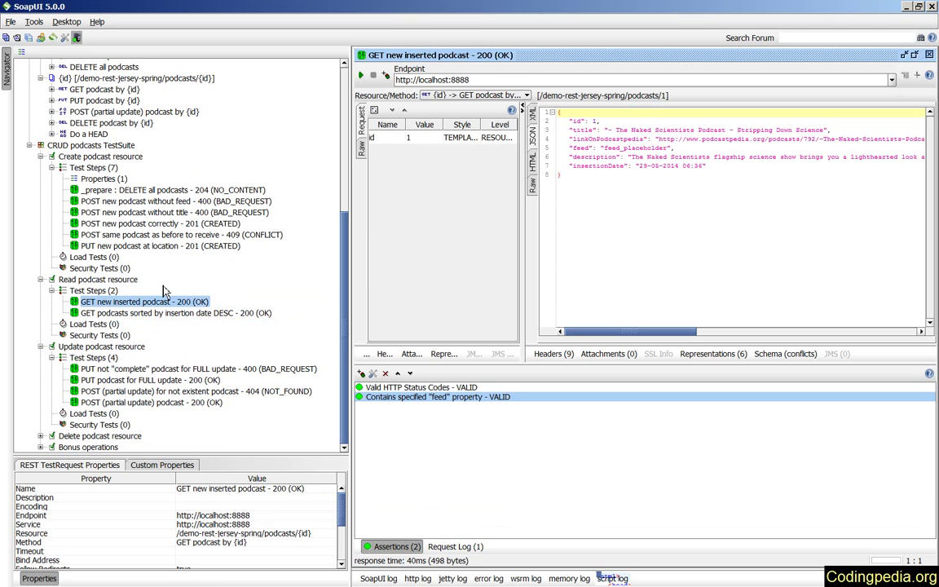
double_click(424, 137)
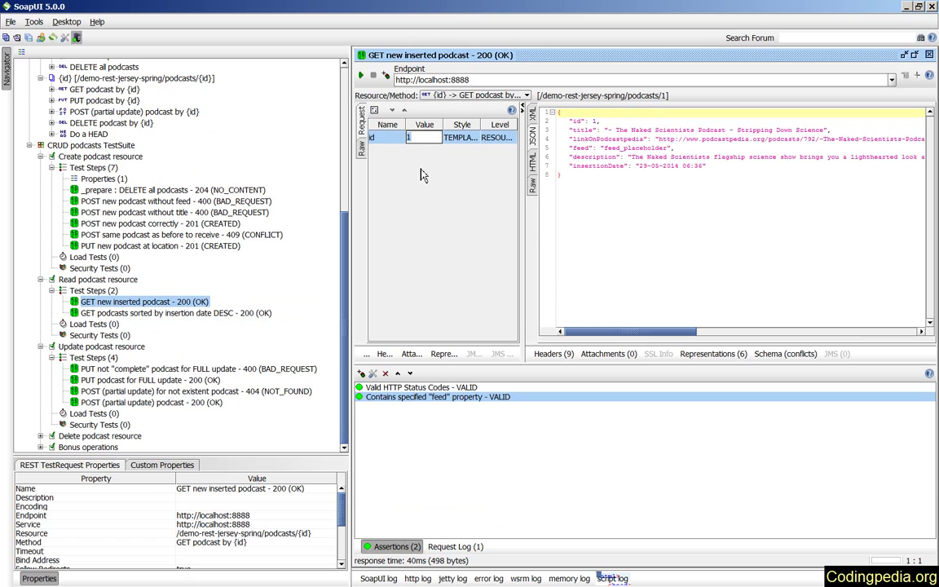
text(2)
click(360, 74)
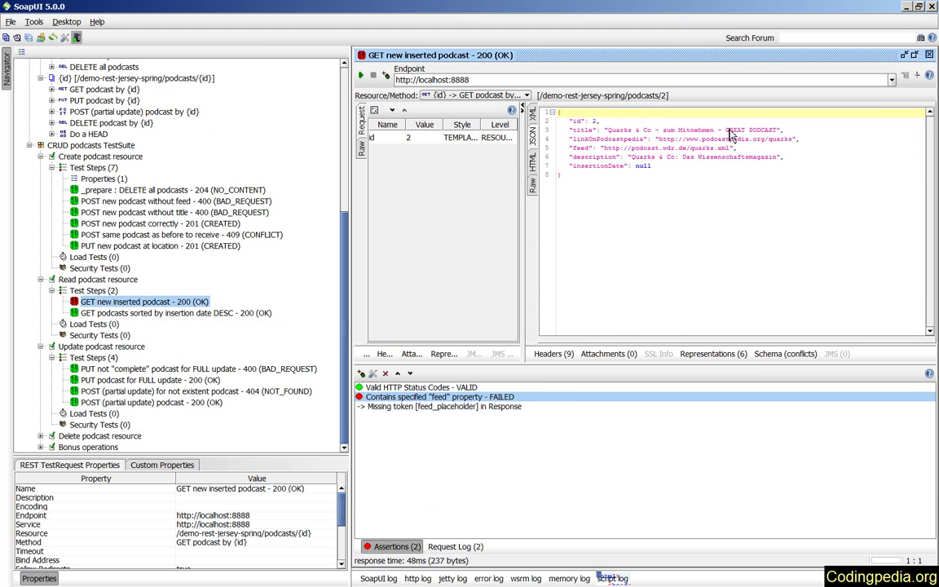
drag(608, 130, 785, 132)
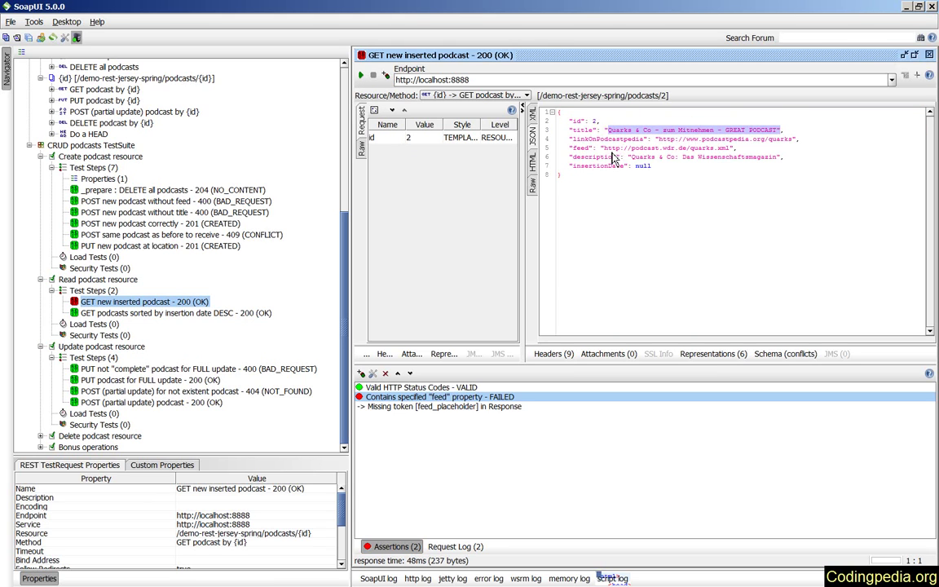
drag(604, 149, 732, 157)
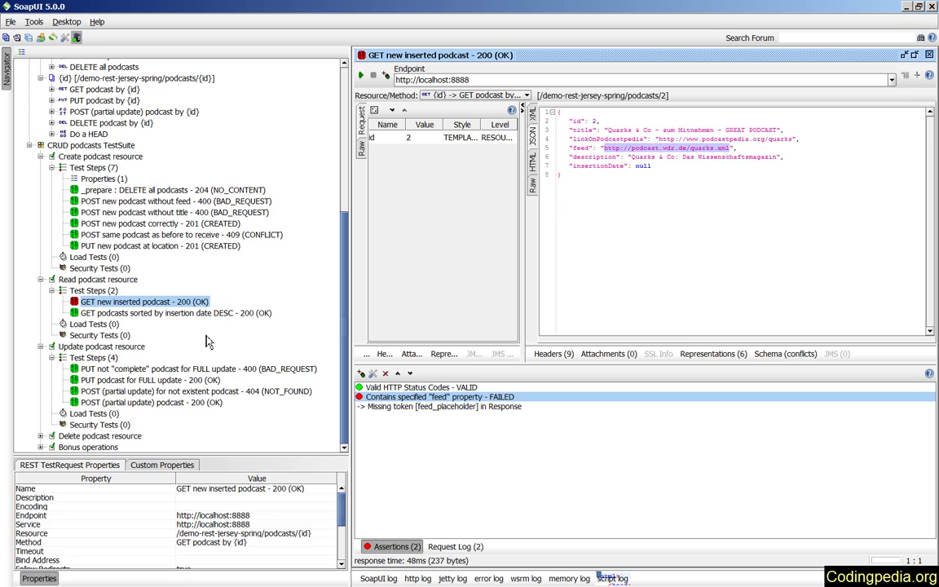
- Expand the Delete podcast resource test case's steps and open "DELETE second inserted podcast - 204 (NO_CONTENT)"
click(101, 346)
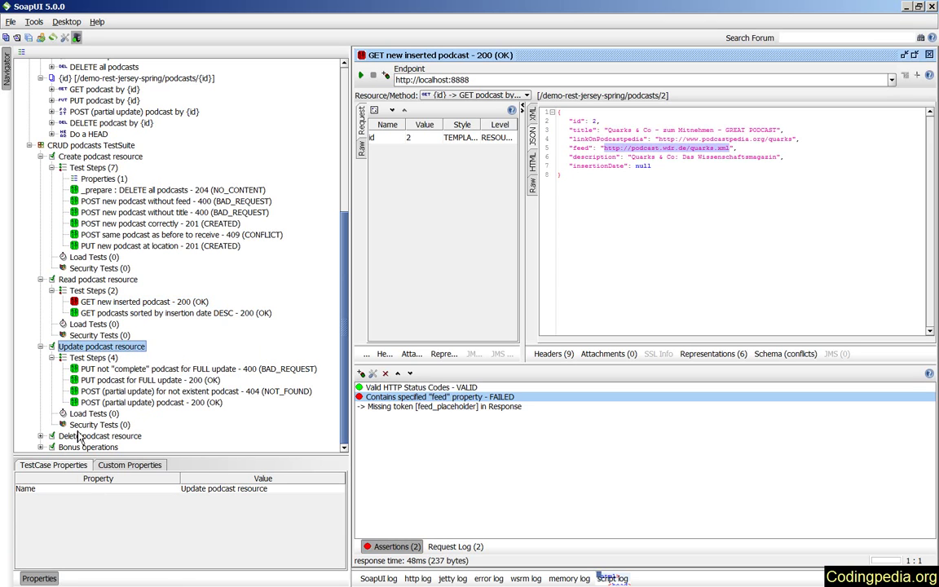
click(40, 436)
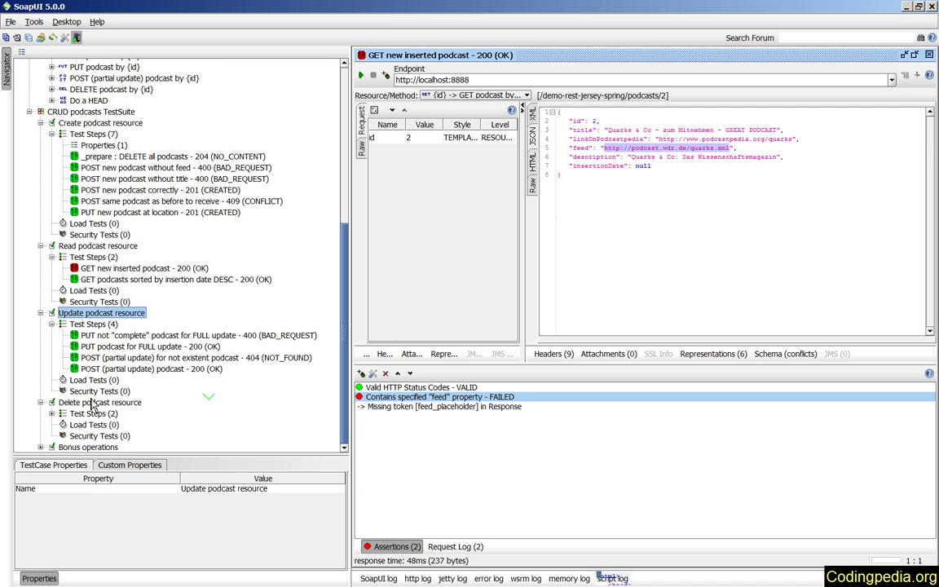
click(51, 425)
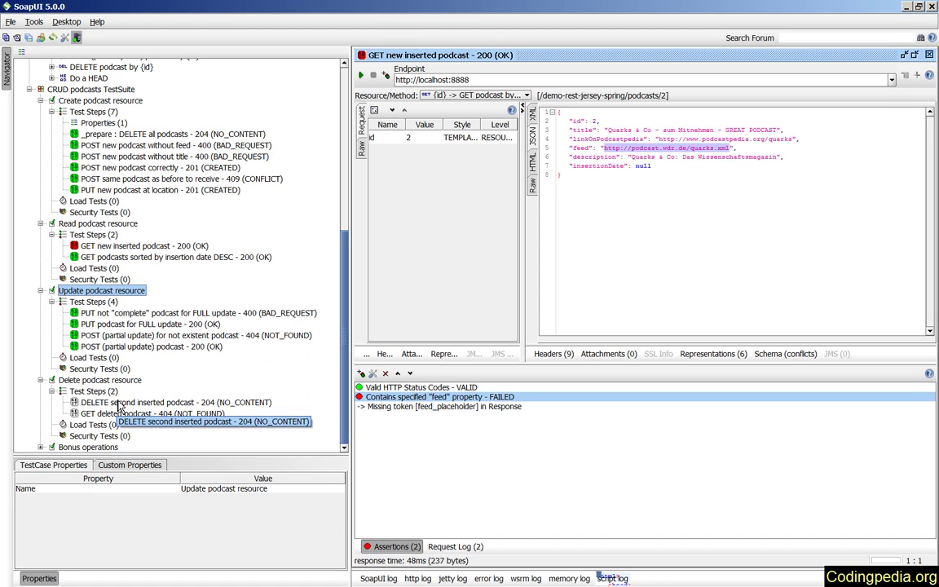
double_click(118, 406)
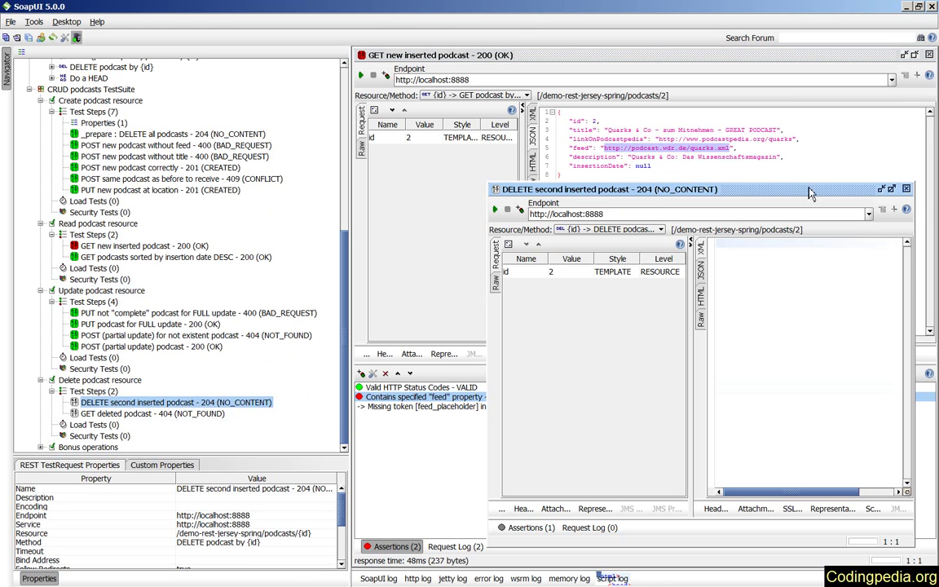
- Maximize the "DELETE second inserted podcast - 204 (NO_CONTENT)" test step and run it with id 2
double_click(807, 188)
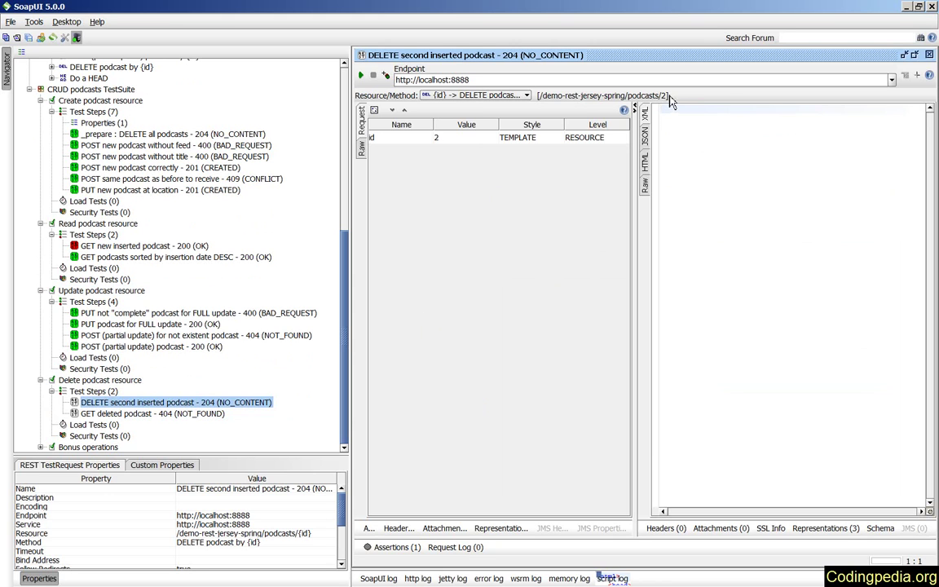
click(402, 137)
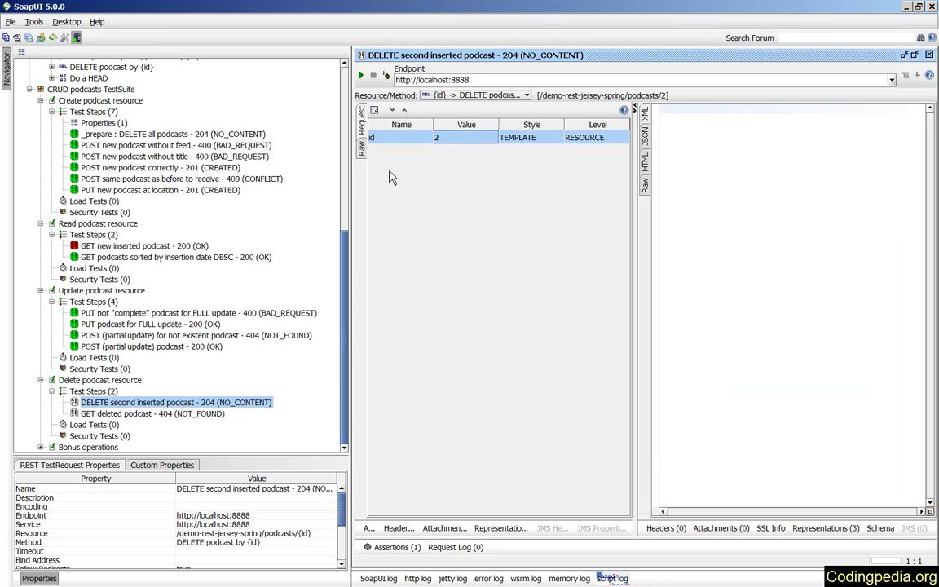
click(360, 74)
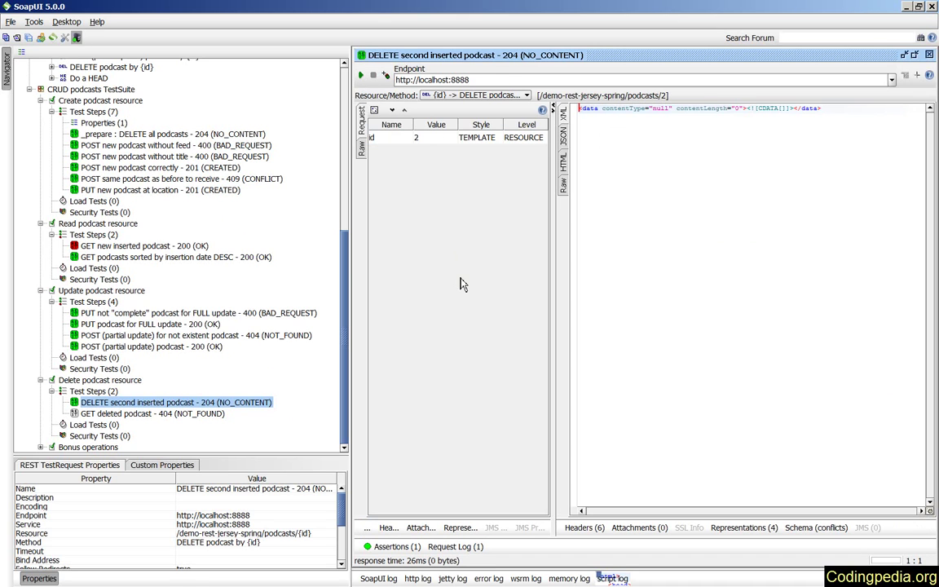
- Show the DELETE step's assertions and check which code the Valid HTTP Status Codes assertion expects, keeping it as is
click(404, 548)
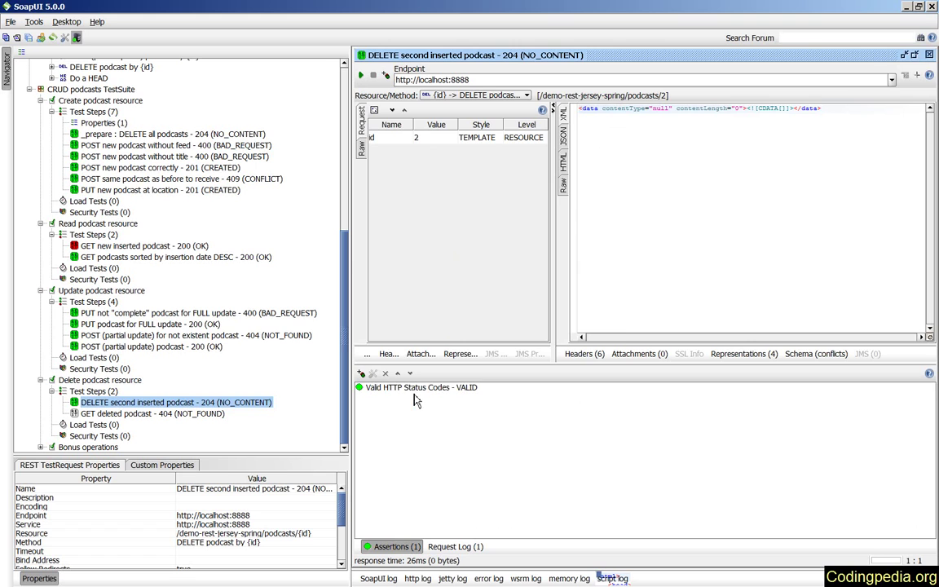
double_click(383, 388)
key(ctrl+a)
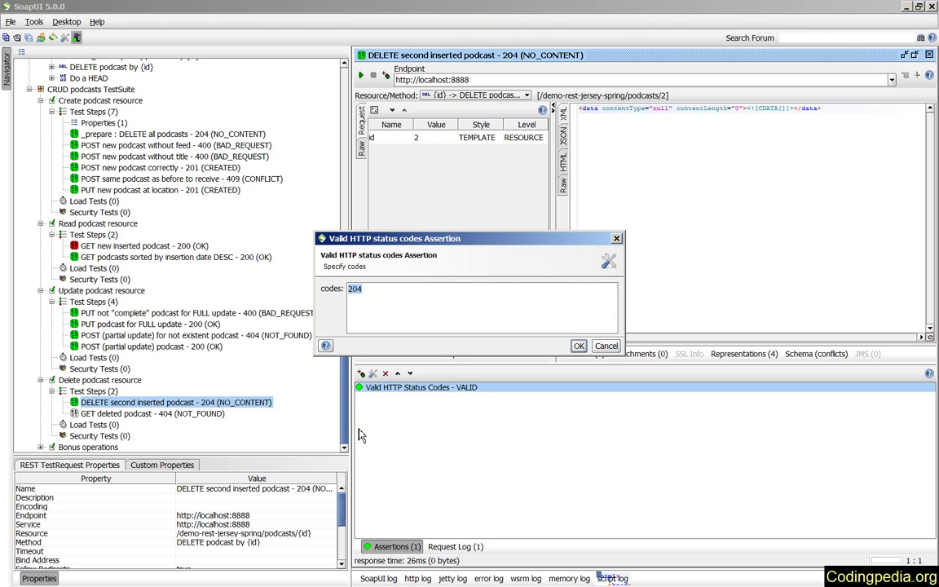
click(578, 346)
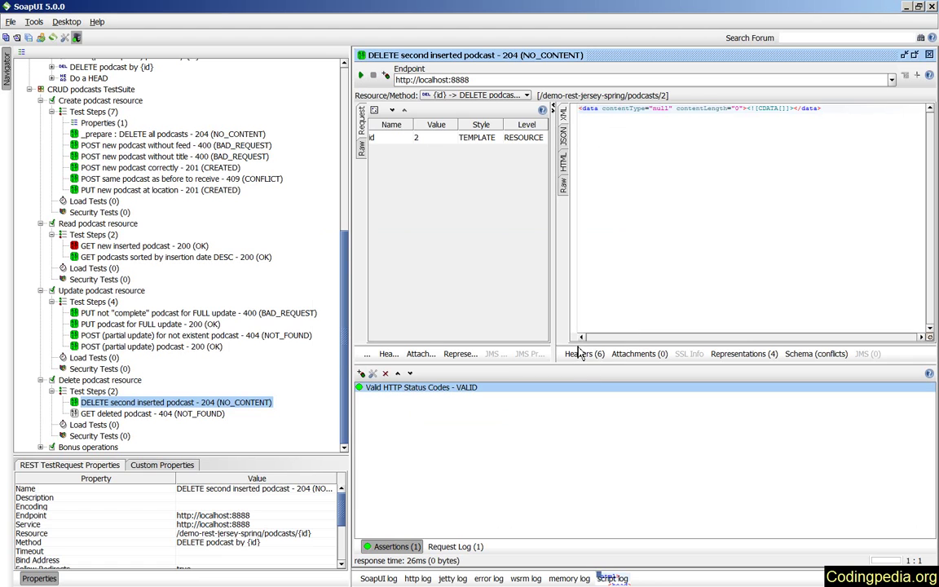
- Open the "GET deleted podcast - 404 (NOT_FOUND)" test step and run it with id 2
double_click(134, 415)
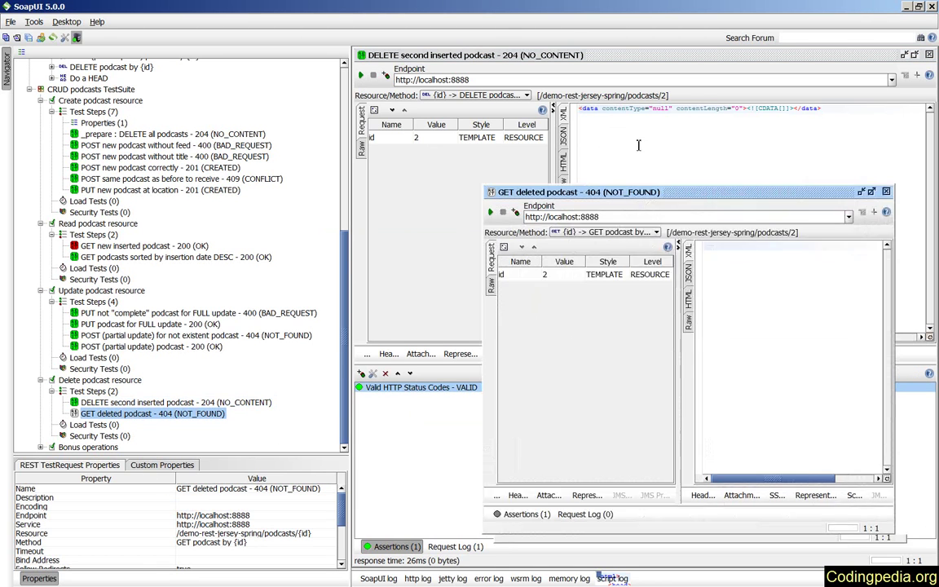
drag(627, 193, 543, 119)
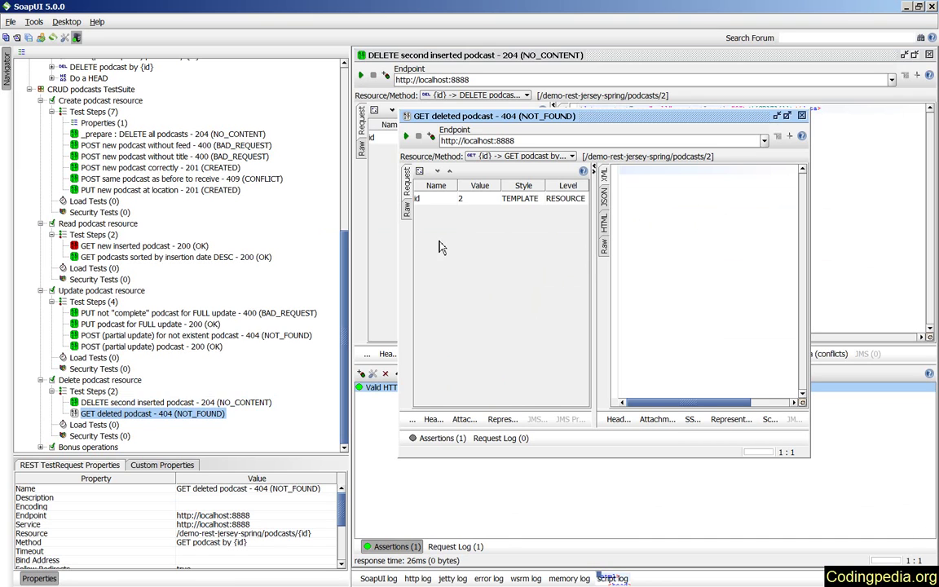
key(alt+Return)
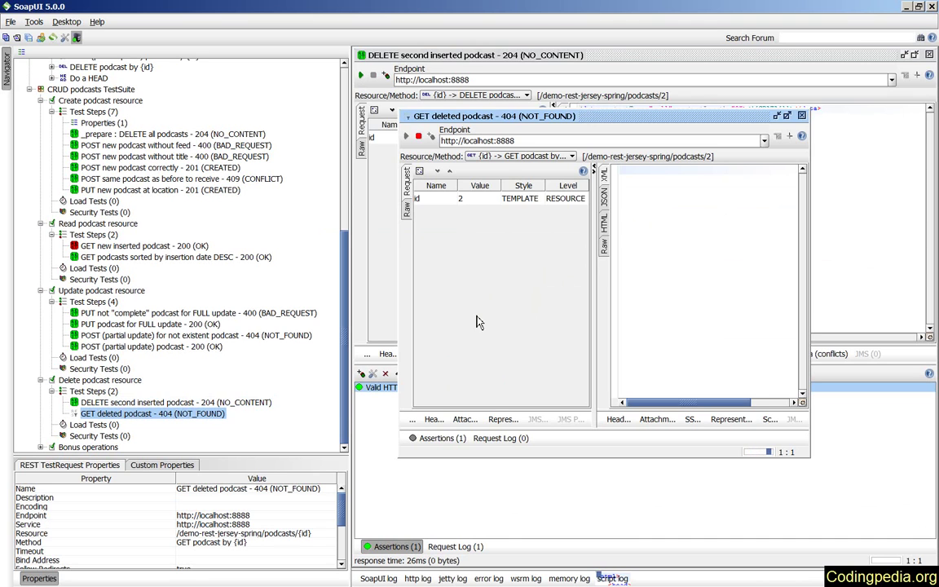
click(420, 140)
click(407, 137)
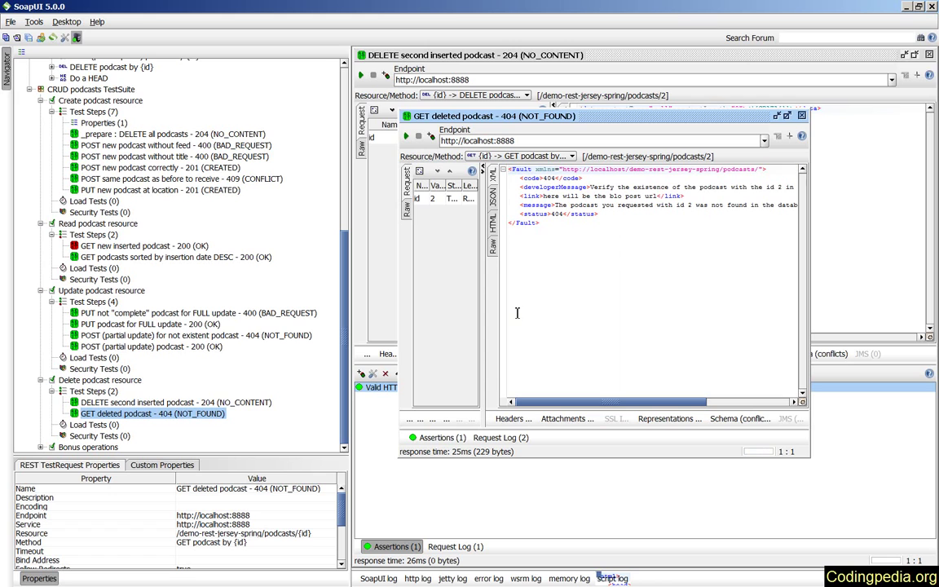
- Maximize the "GET deleted podcast - 404 (NOT_FOUND)" test step and view its raw response
click(788, 116)
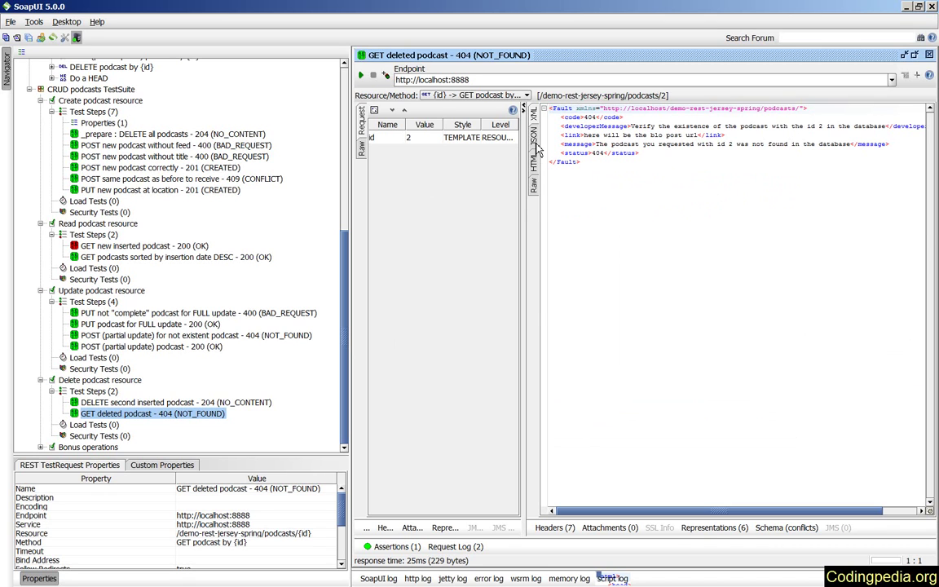
click(533, 184)
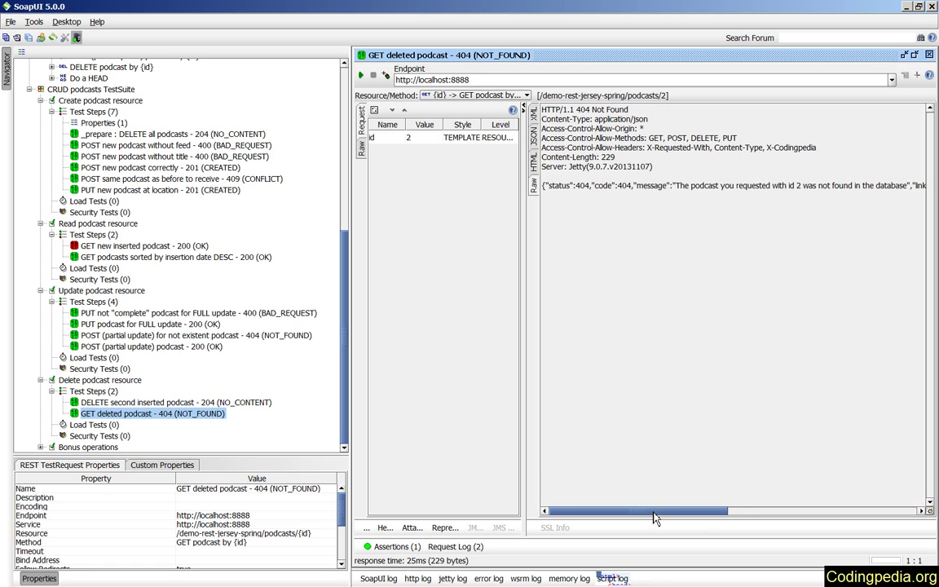
mouse_move(655, 515)
mouse_down()
mouse_move(723, 516)
mouse_move(645, 518)
mouse_up()
- Collapse the Create, Read, Update and Delete podcast resource test cases and select the "Test Demo REST Jersey with Spring" project
drag(344, 355, 328, 108)
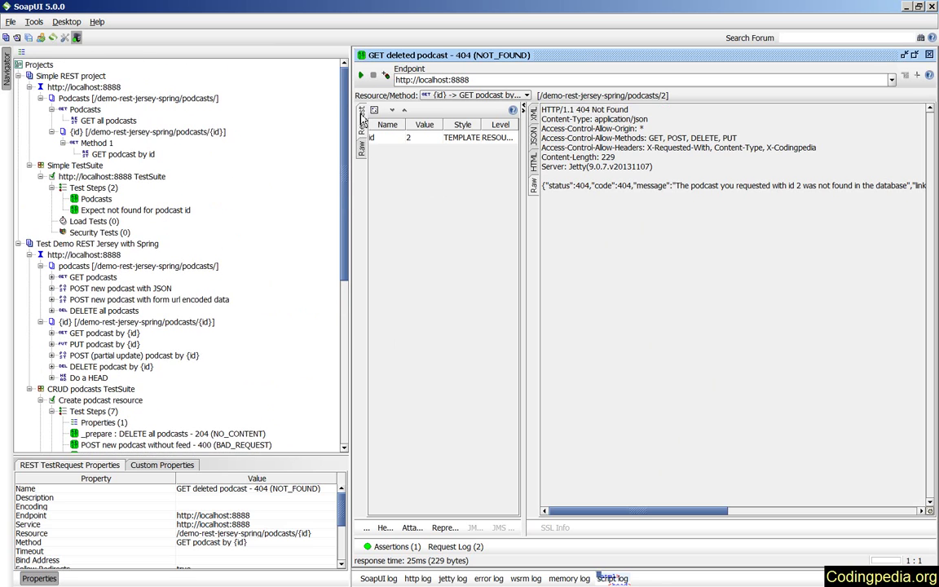
click(40, 400)
scroll(174, 335, down, 3)
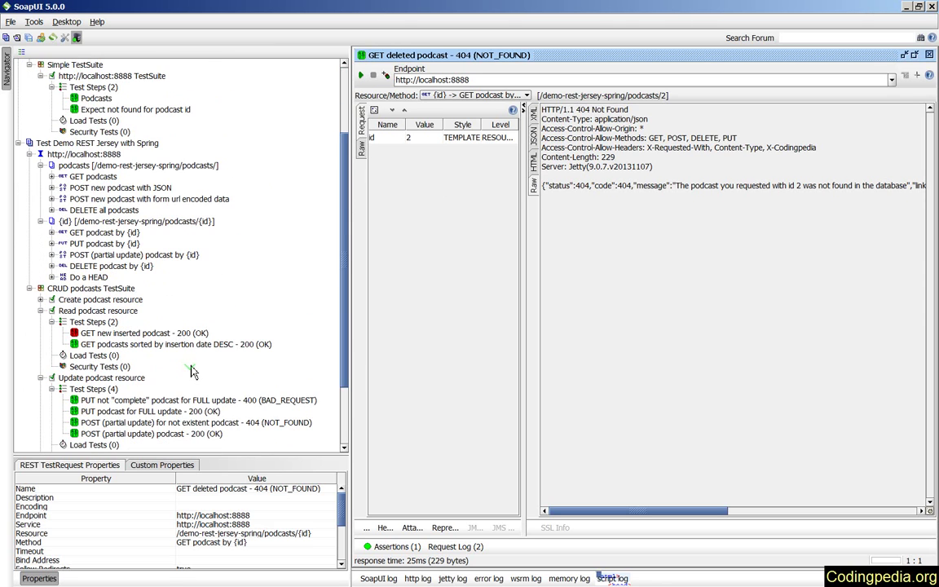
click(40, 311)
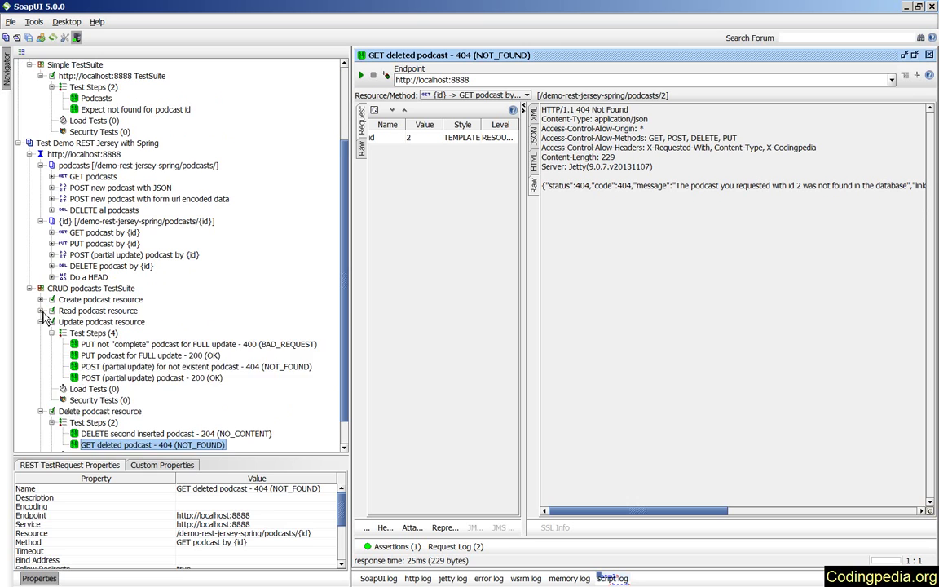
click(41, 323)
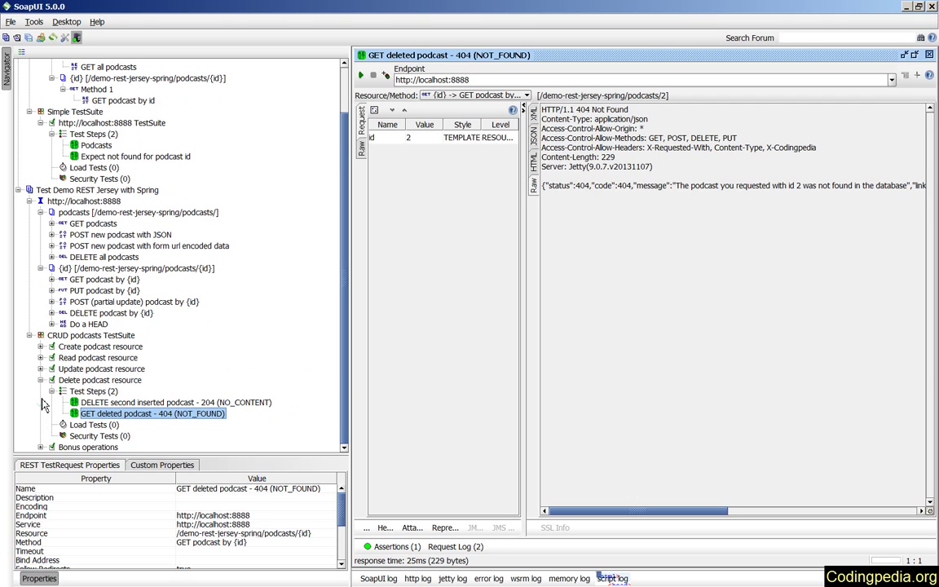
click(40, 380)
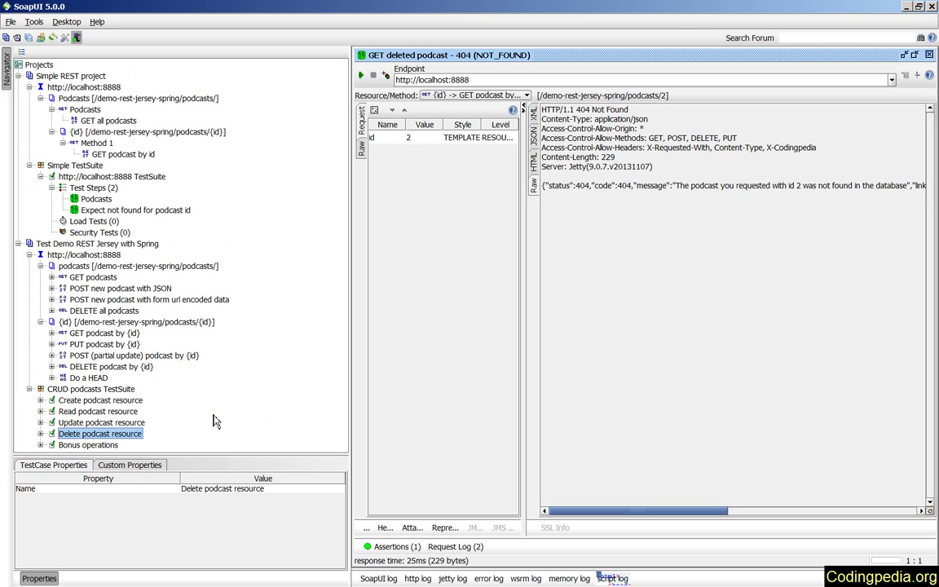
click(96, 243)
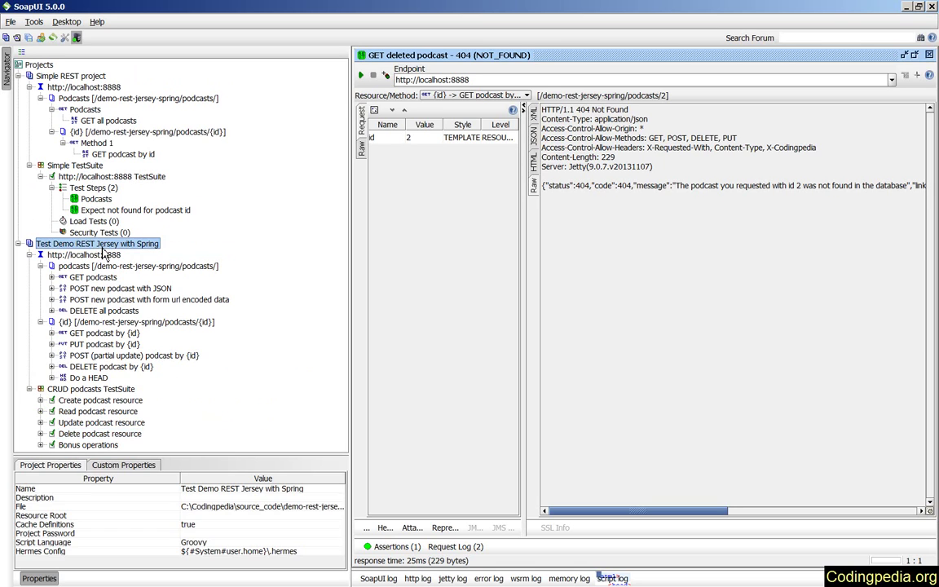